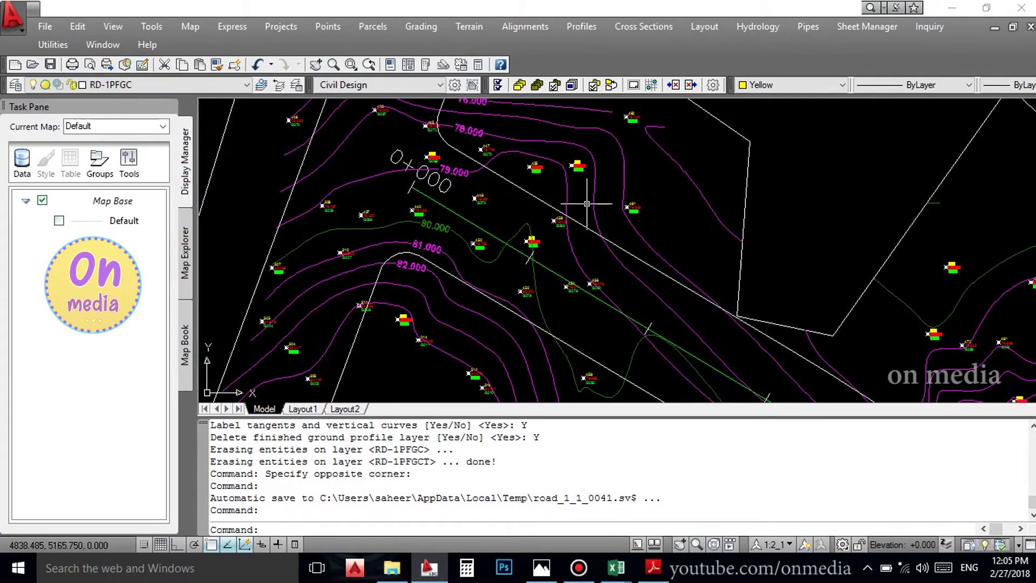
Make RD-1 the current alignment.
scroll(500, 266, "down", 5)
scroll(689, 155, "down", 3)
scroll(593, 189, "down", 3)
middle_click_drag(496, 224, 470, 243)
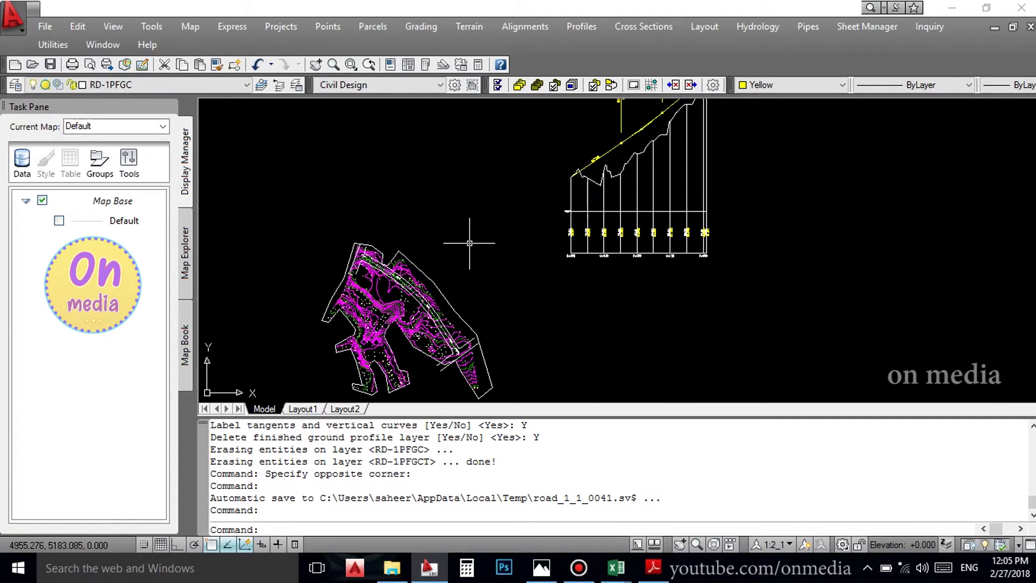
scroll(474, 237, "up", 2)
scroll(540, 216, "up", 2)
scroll(611, 181, "up", 2)
scroll(611, 181, "down", 2)
scroll(585, 185, "down", 3)
scroll(537, 250, "down", 1)
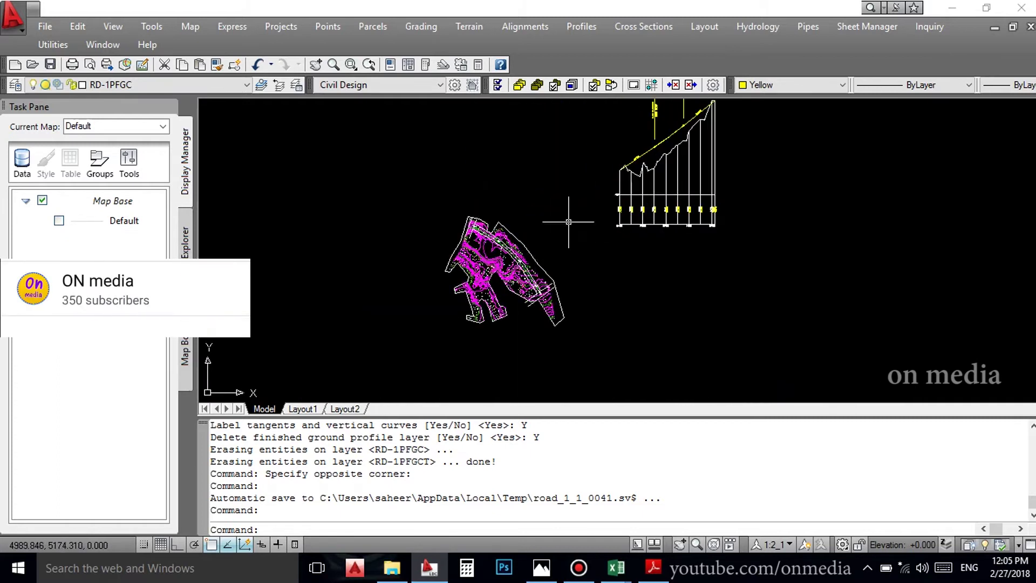
scroll(620, 205, "up", 3)
scroll(666, 213, "up", 1)
scroll(620, 157, "up", 1)
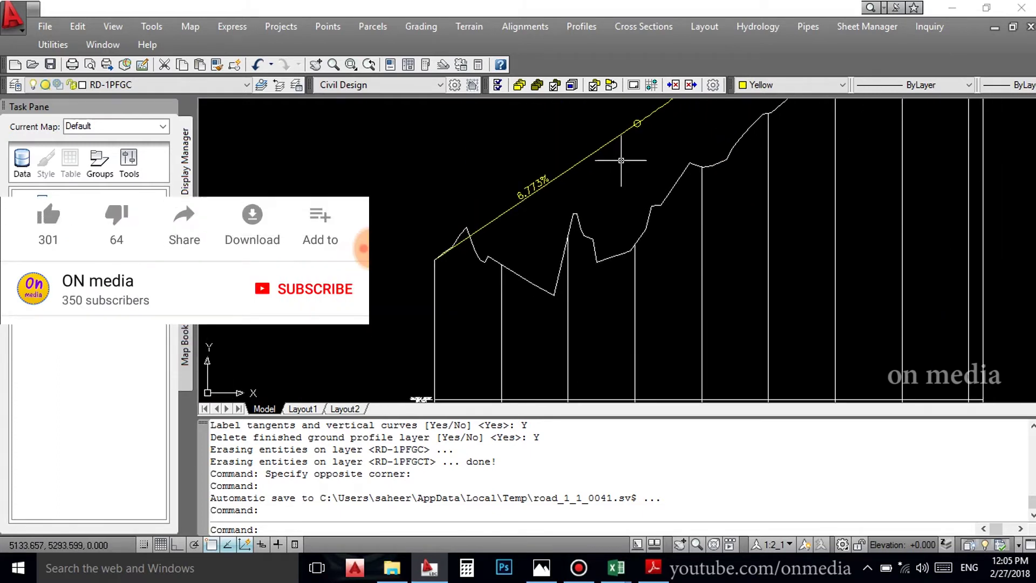
scroll(593, 183, "down", 3)
scroll(538, 188, "up", 1)
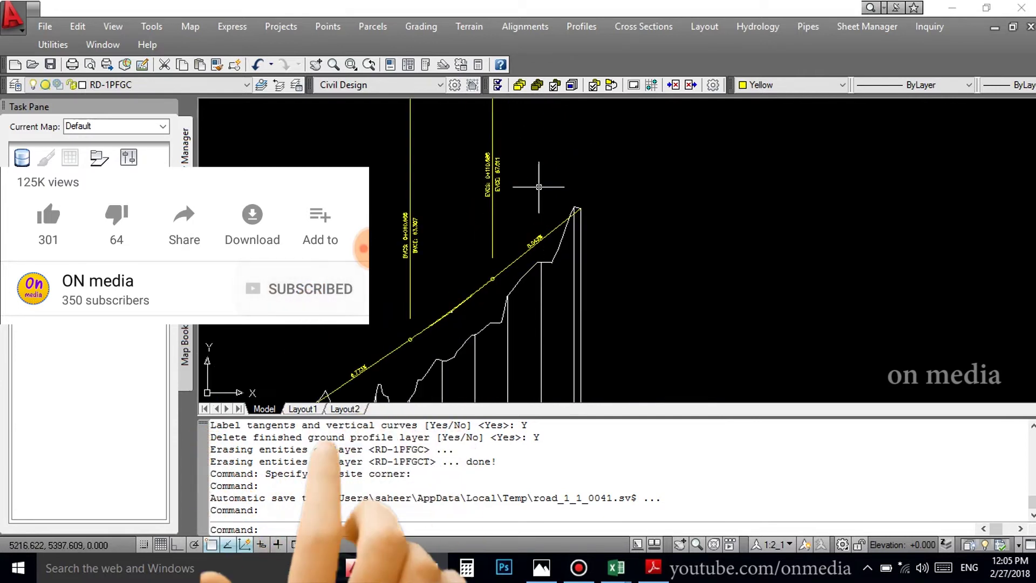
scroll(538, 187, "up", 1)
scroll(603, 191, "up", 1)
scroll(582, 200, "down", 1)
scroll(469, 250, "down", 1)
scroll(465, 235, "down", 1)
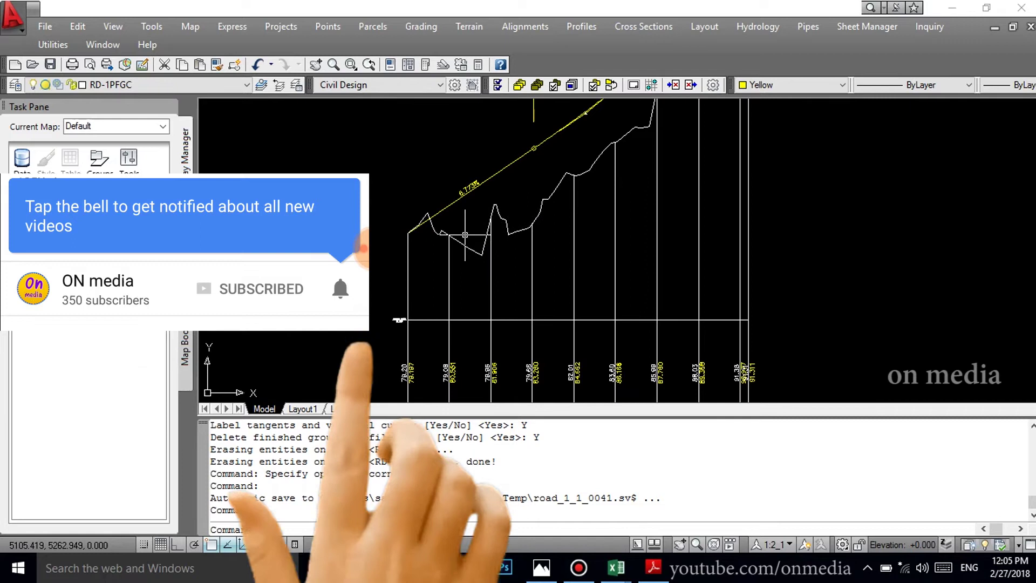
scroll(455, 175, "up", 2)
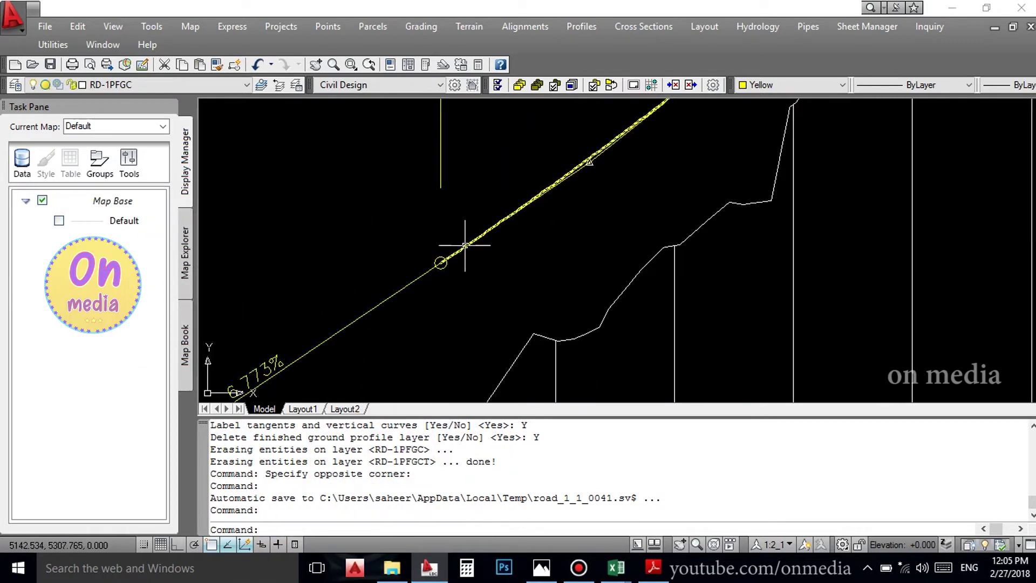
scroll(462, 248, "down", 2)
scroll(464, 238, "down", 2)
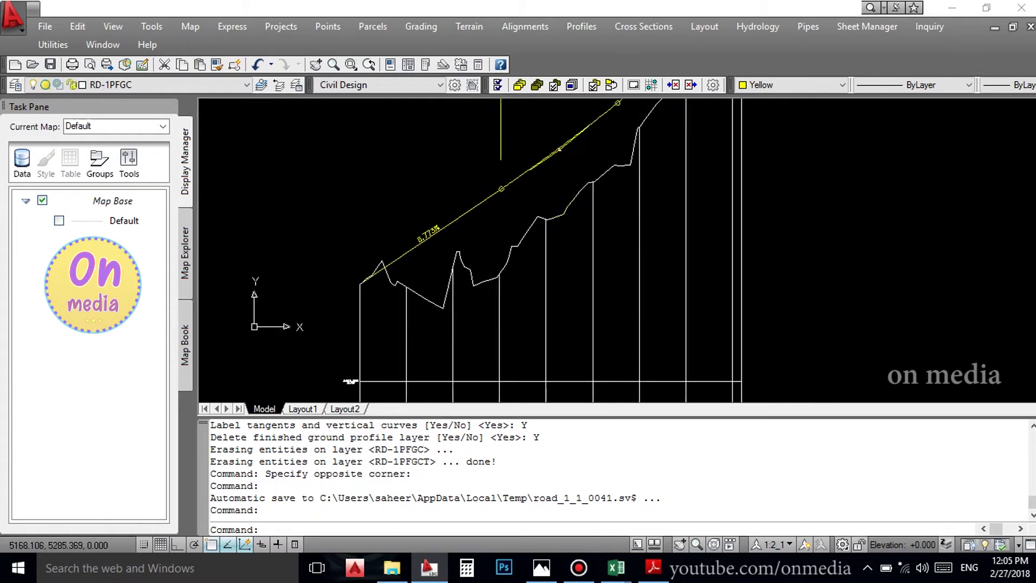
scroll(571, 232, "down", 3)
scroll(373, 308, "up", 2)
scroll(373, 308, "up", 2)
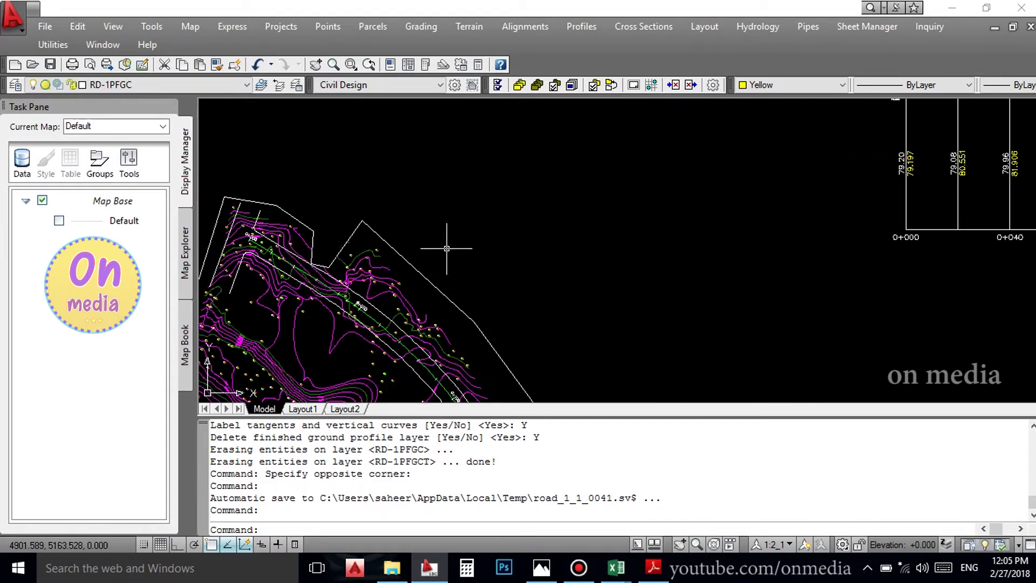
scroll(446, 248, "down", 1)
scroll(463, 266, "down", 1)
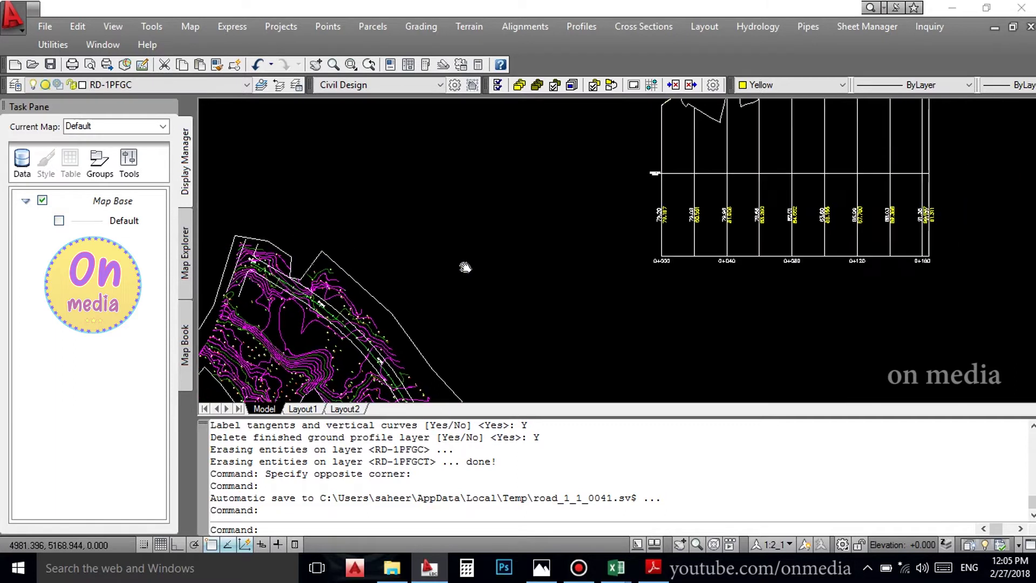
scroll(437, 268, "down", 1)
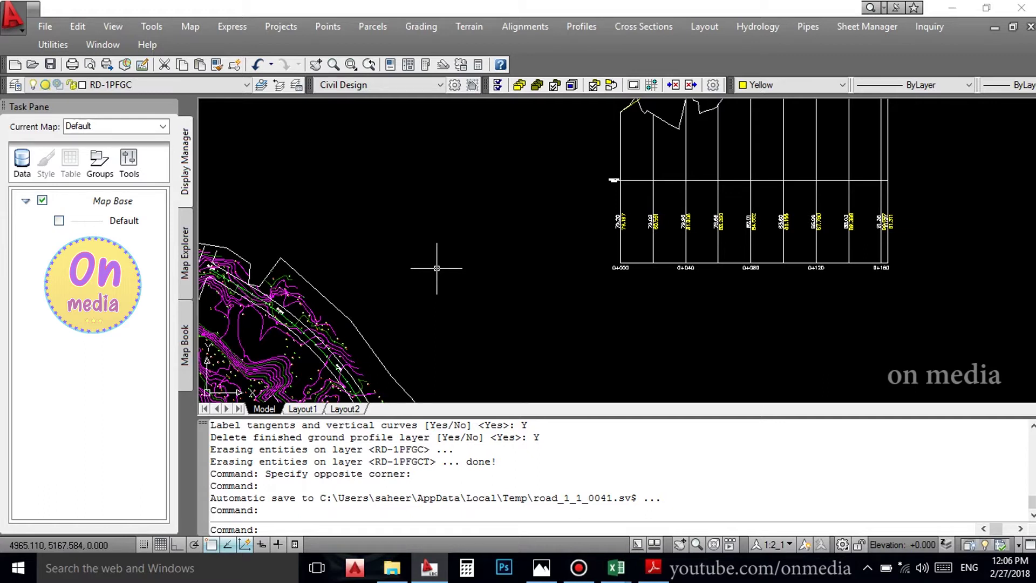
left_click(554, 33)
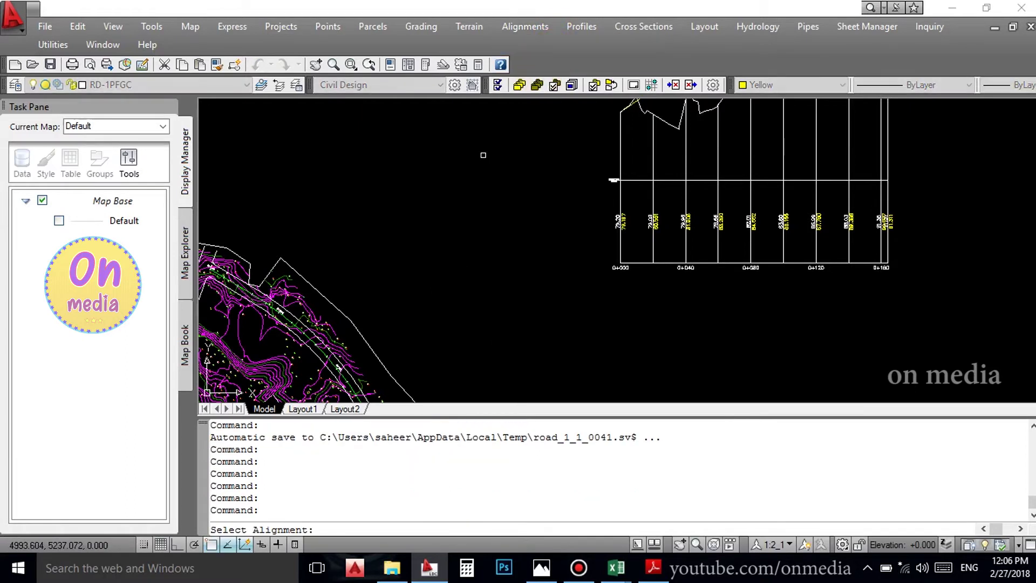
key("Return")
left_click(415, 276)
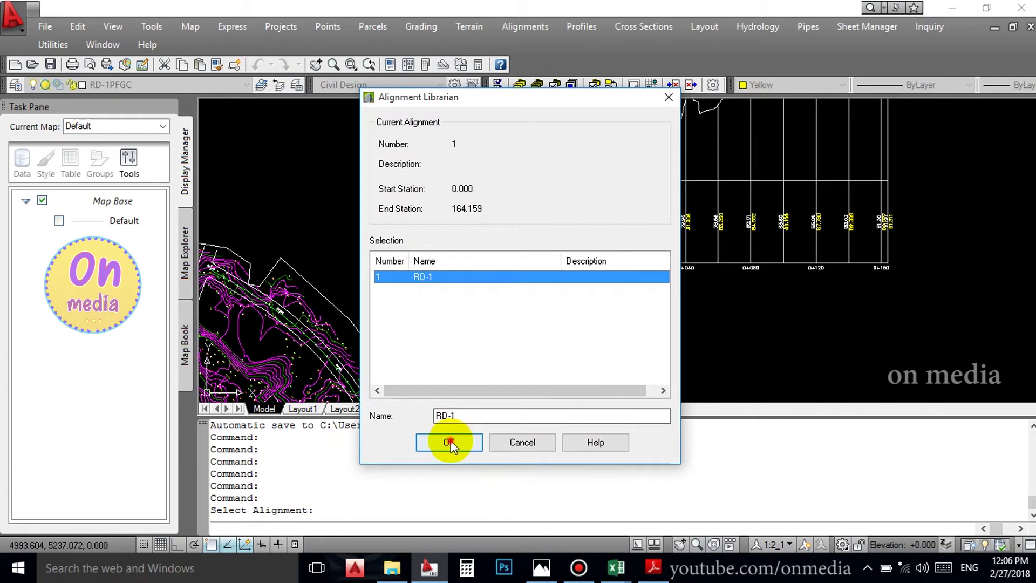
left_click(450, 441)
Set EG as the current surface for cross sections.
left_click(640, 25)
mouse_move(648, 47)
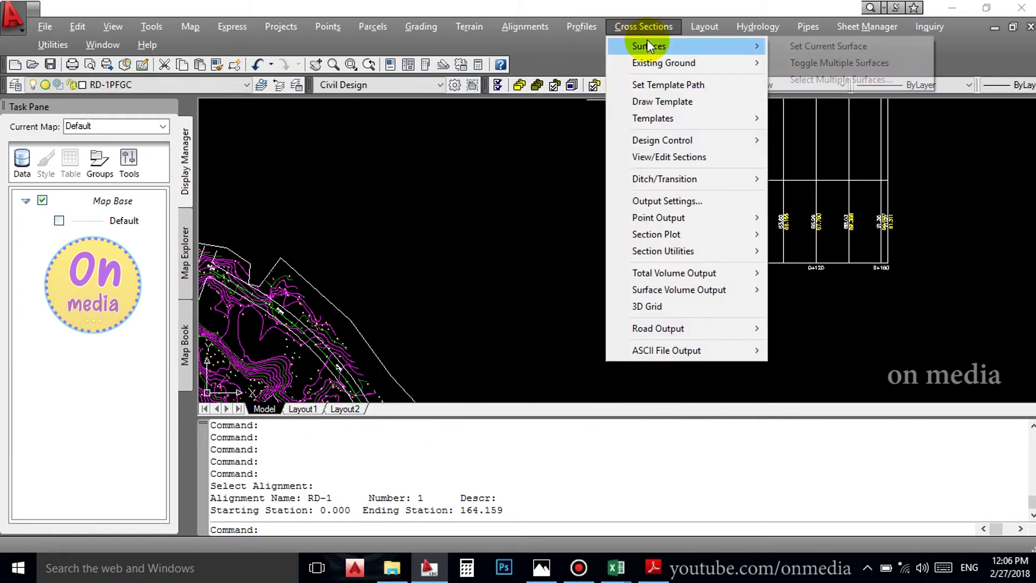
left_click(784, 46)
left_click(418, 160)
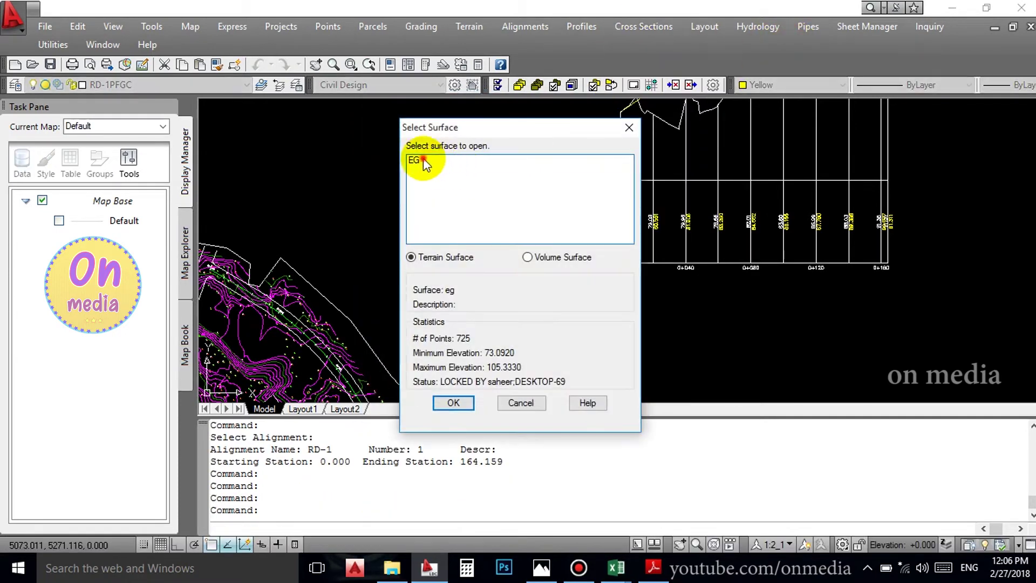
left_click(452, 406)
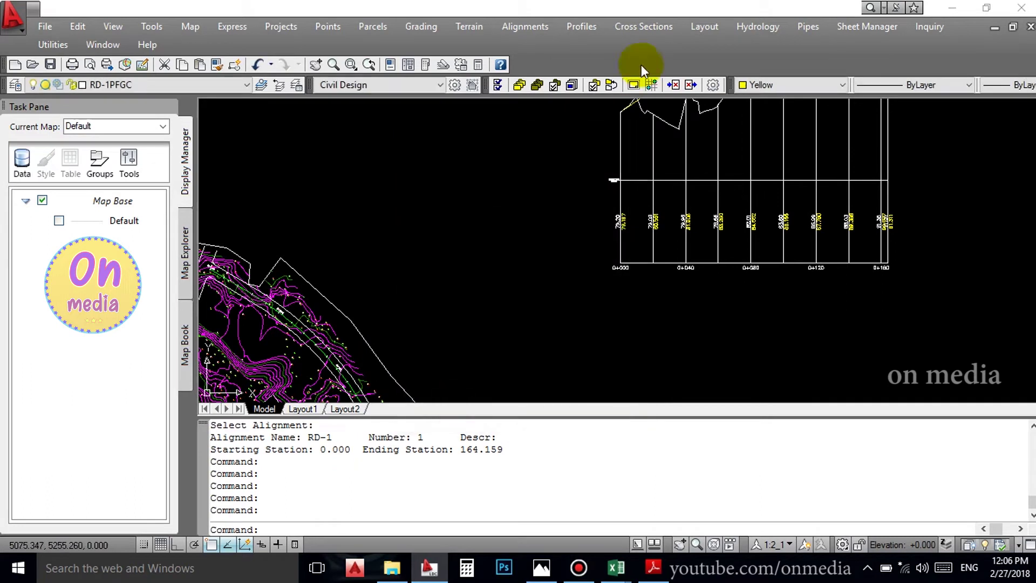
left_click(636, 25)
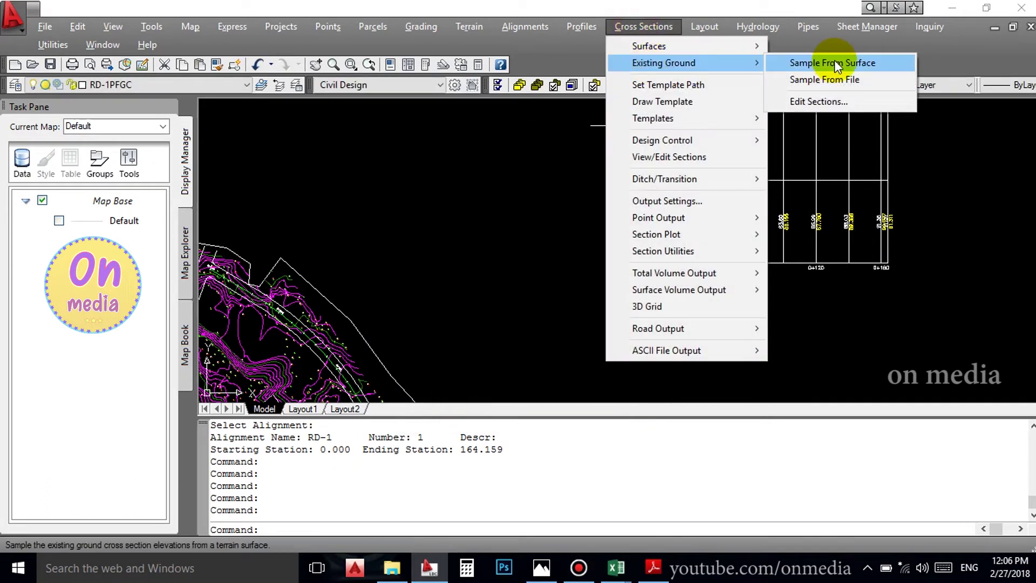
Sample RD-1 from EG at tangent increments and start/end stations, skipping curve and spiral points.
mouse_move(664, 62)
left_click(834, 60)
left_click(455, 237)
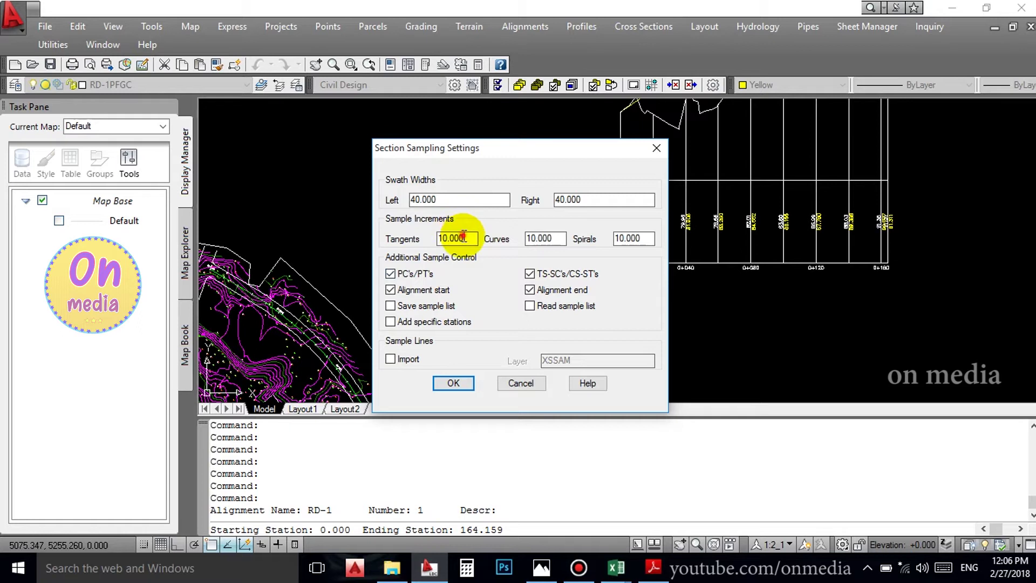
left_click(428, 289)
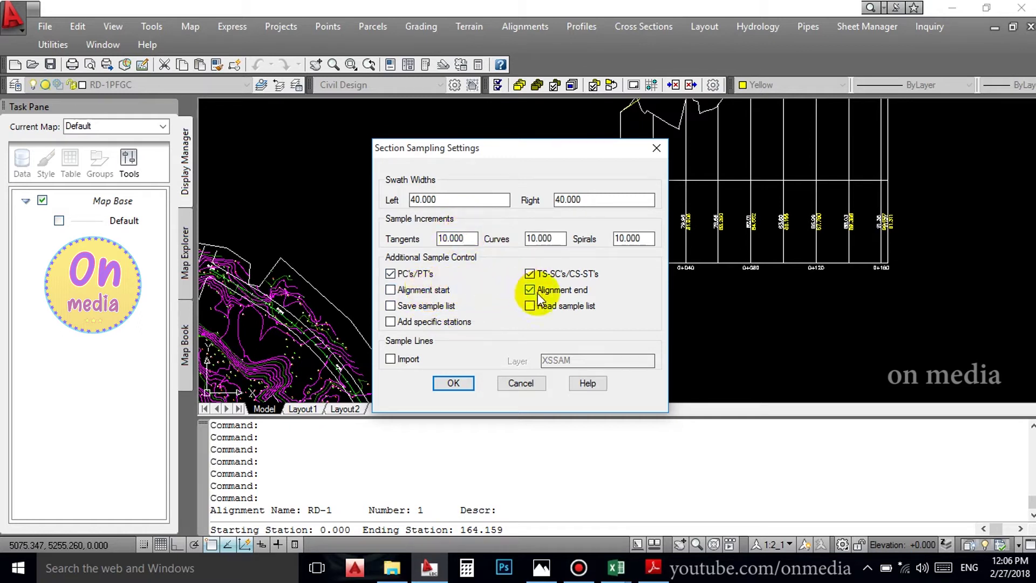
left_click(404, 290)
left_click(530, 290)
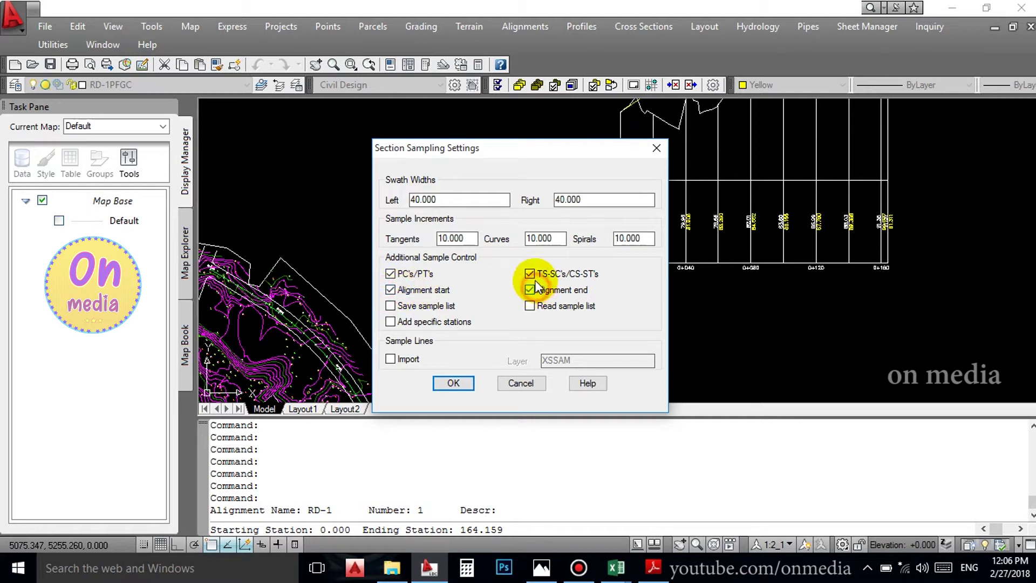
left_click(530, 274)
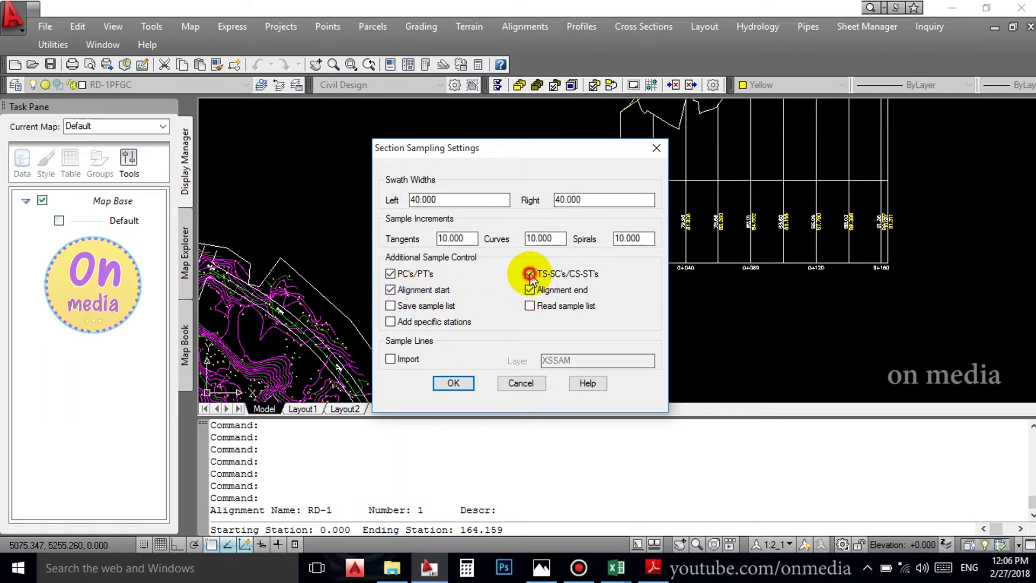
left_click(391, 274)
left_click(536, 274)
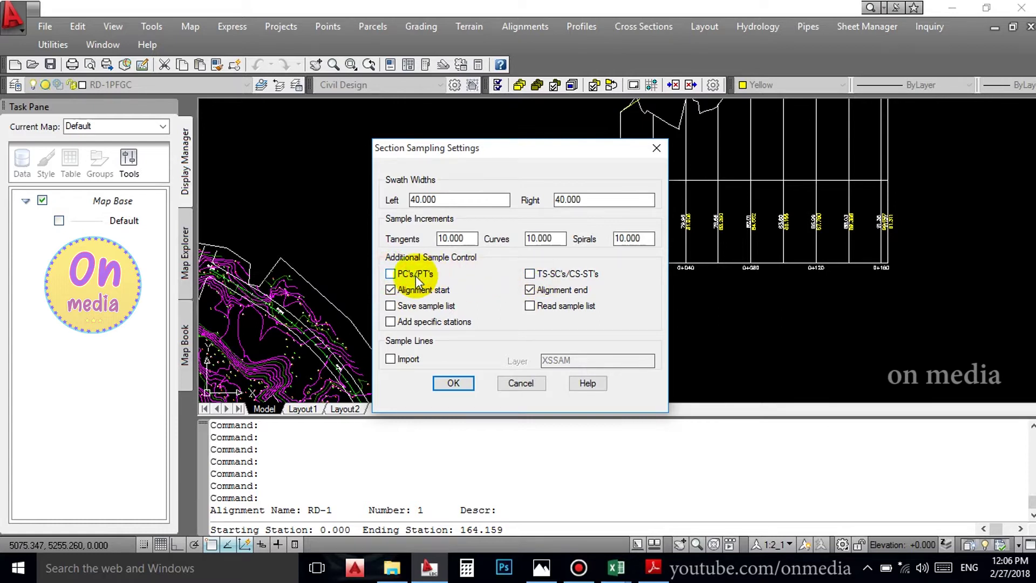
left_click(447, 385)
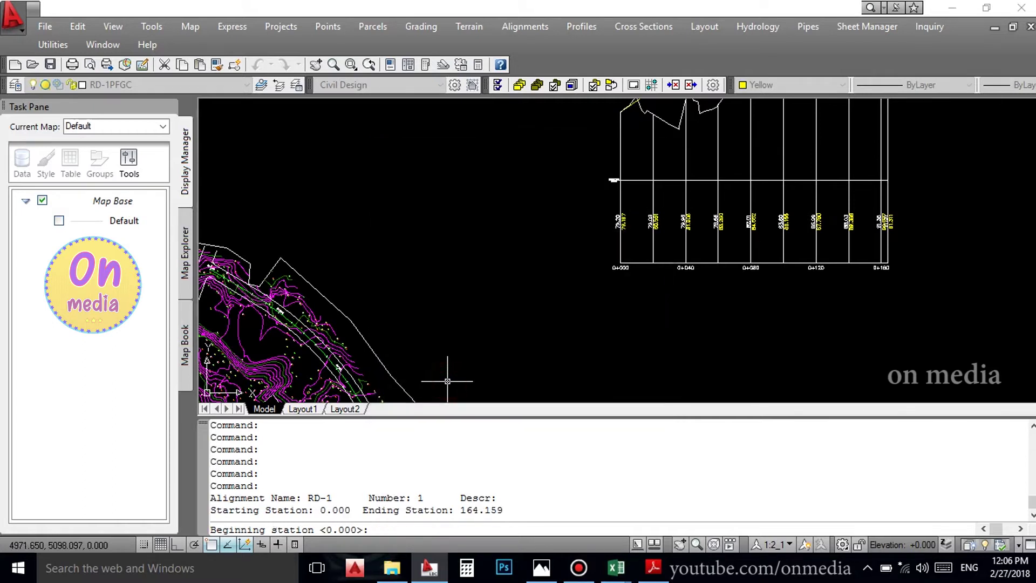
key("Return")
key("Return")
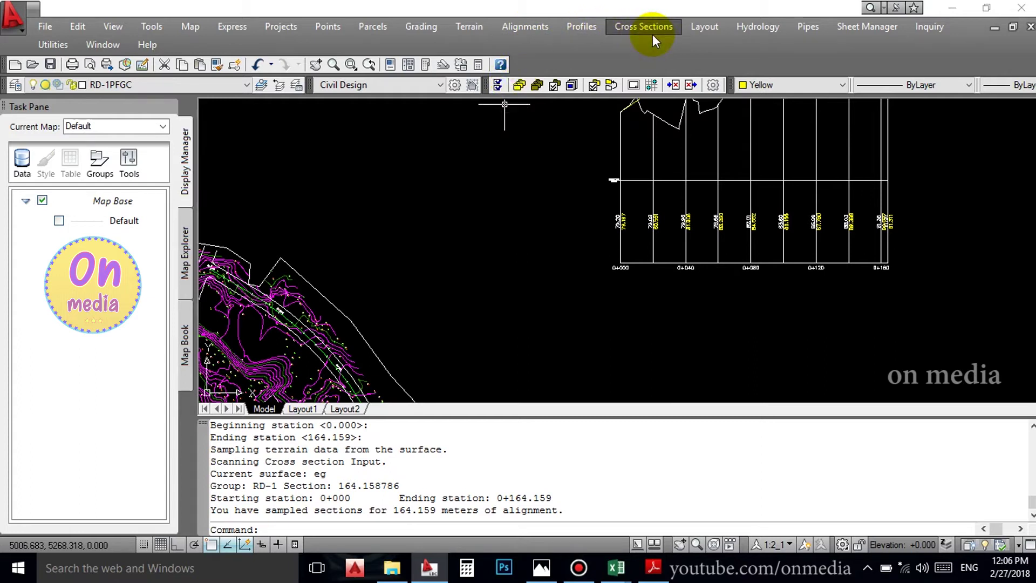
left_click_drag(463, 215, 456, 202)
type("P")
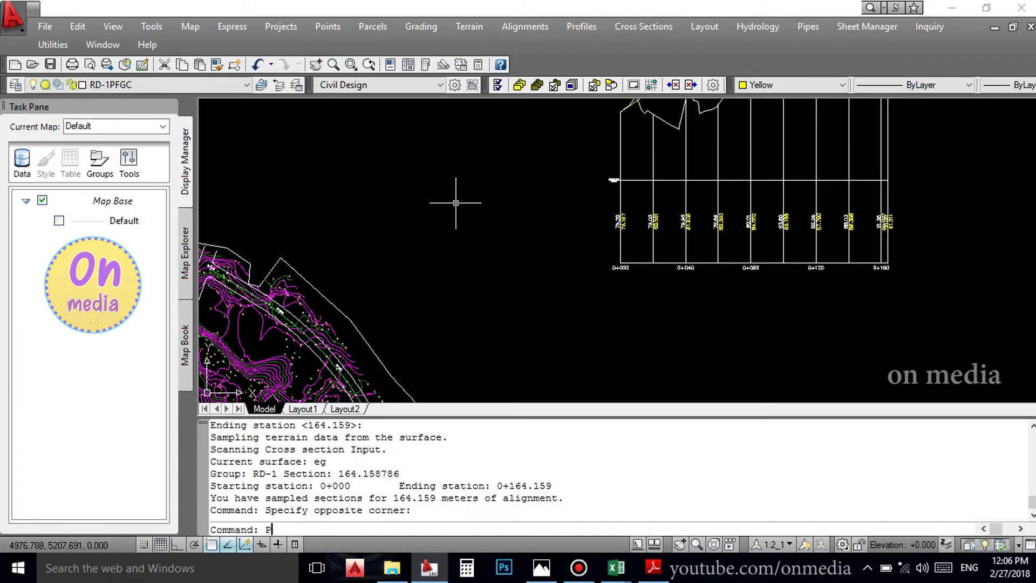
Draw a closed helper triangle with Ortho on: 100-unit run, 2-unit drop (2% slope).
key("BackSpace")
type("l")
key("Return")
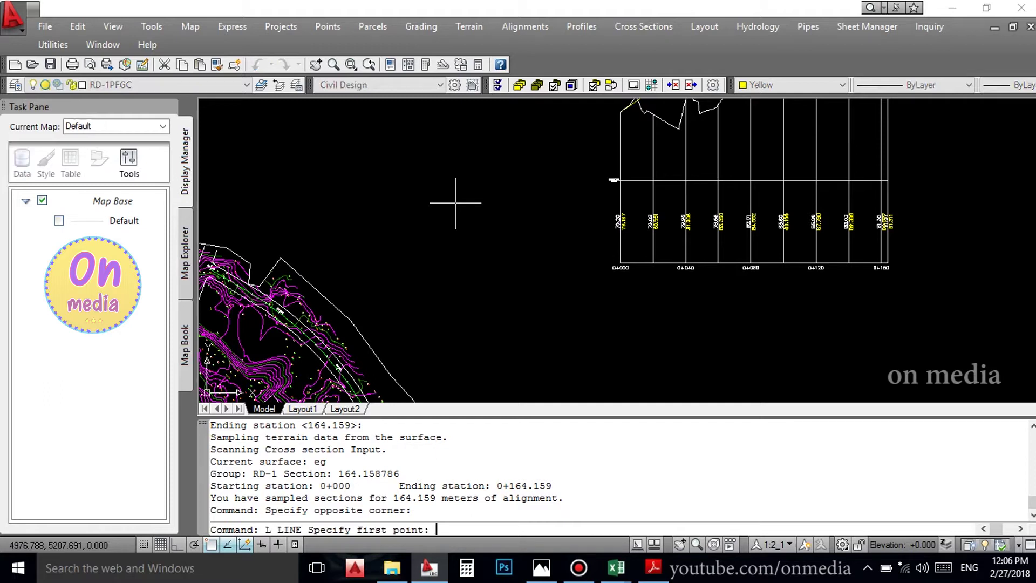
scroll(455, 203, "down", 4)
scroll(588, 283, "up", 2)
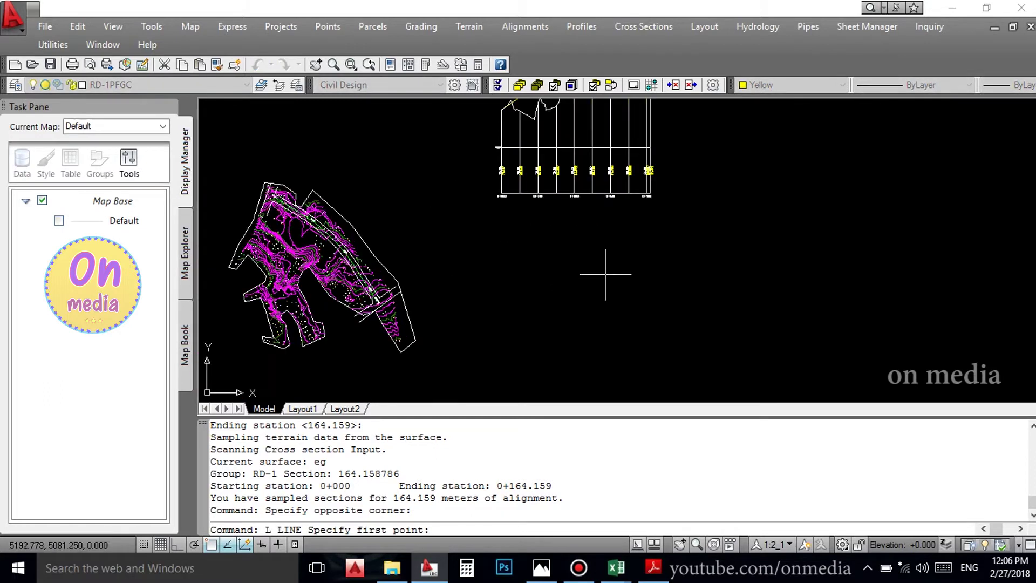
left_click(606, 273)
scroll(621, 275, "up", 2)
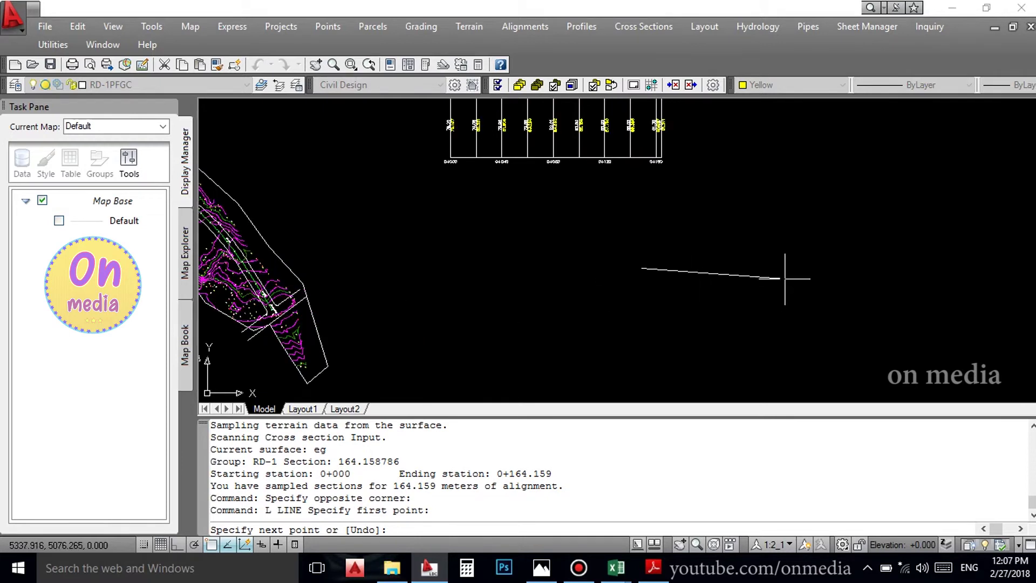
scroll(752, 262, "up", 5)
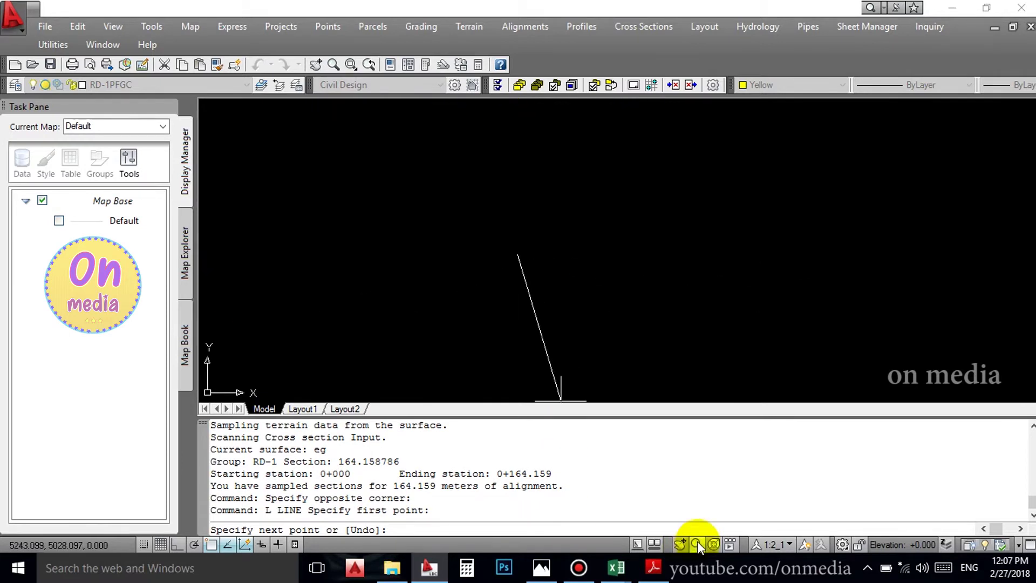
left_click(176, 545)
type("10")
key("Return")
scroll(682, 194, "down", 2)
scroll(416, 295, "down", 2)
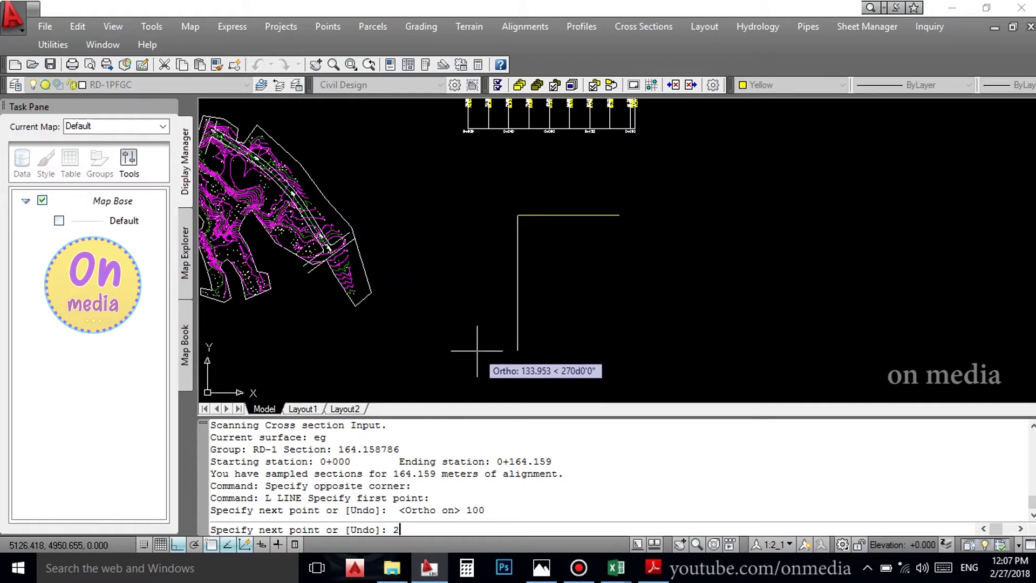
key("Return")
type("C")
key("Return")
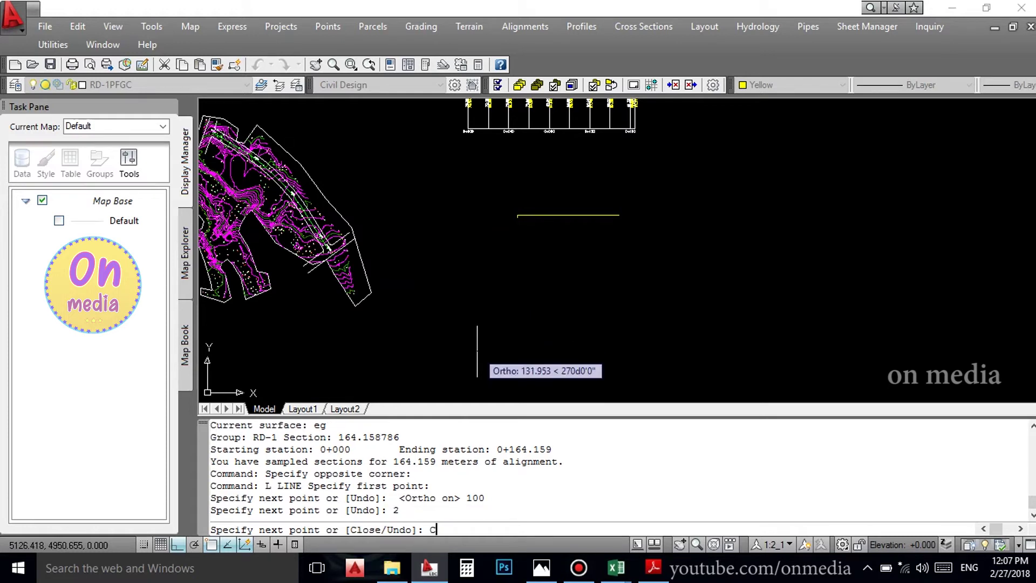
Erase the two construction legs, leaving only the sloped reference line.
scroll(547, 200, "up", 3)
scroll(493, 225, "up", 2)
left_click(419, 269)
left_click(377, 224)
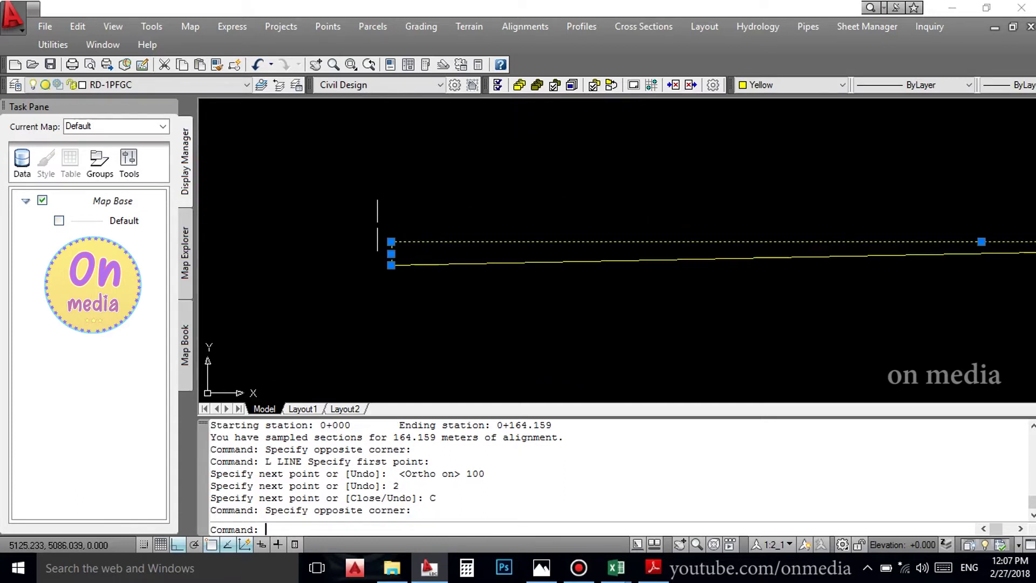
key("Delete")
scroll(377, 226, "down", 1)
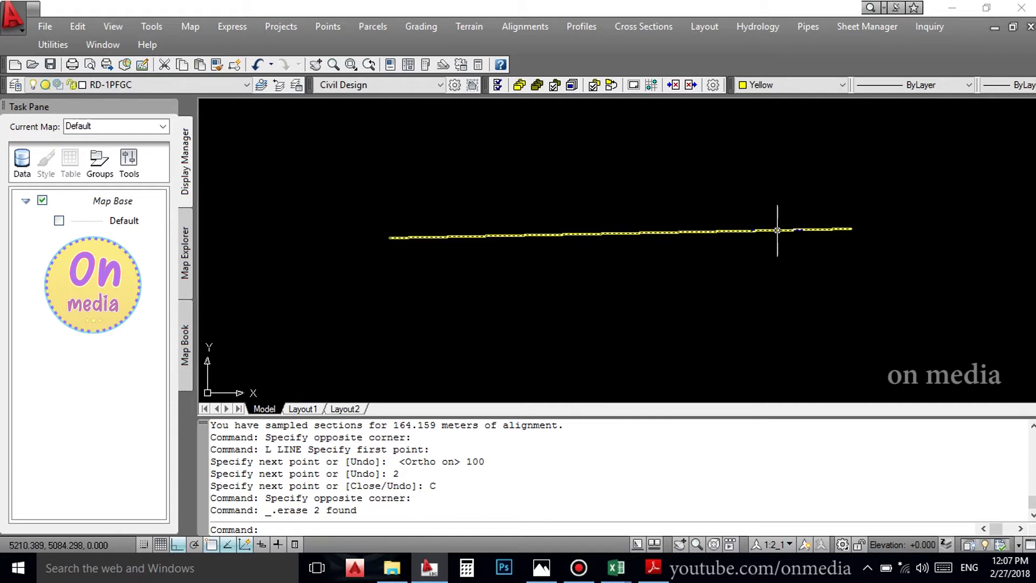
type("L")
key("Return")
Drop a vertical line from the yellow line's right end and offset a copy 4 units left.
left_click(851, 229)
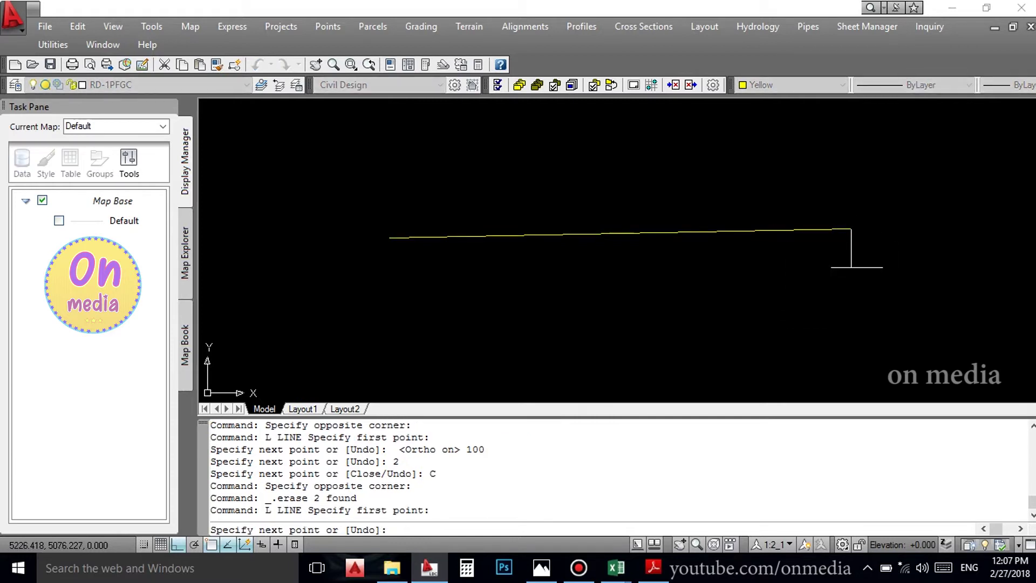
left_click(858, 356)
key("Return")
type("o")
key("Return")
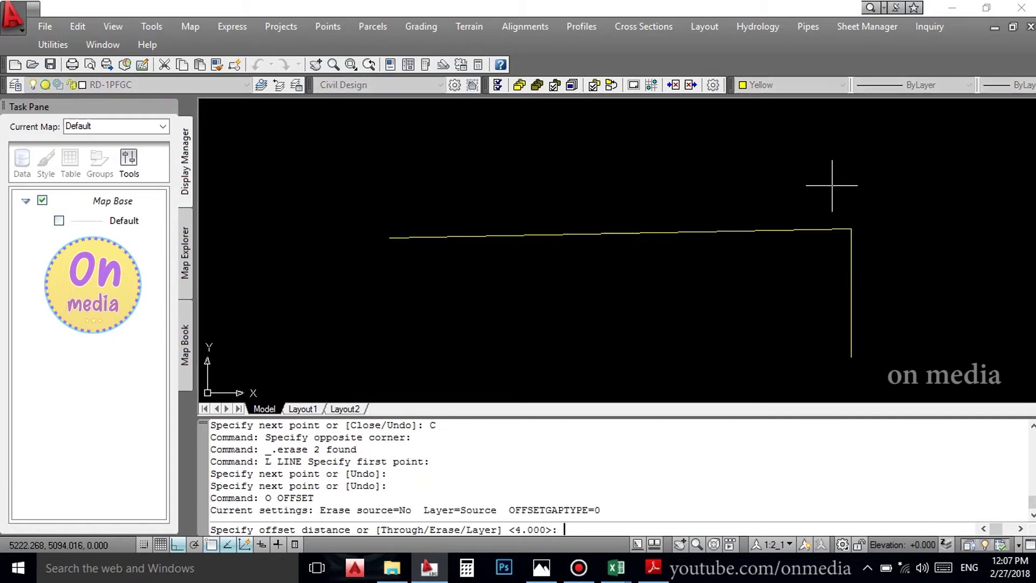
key("Return")
left_click(850, 259)
left_click(825, 270)
right_click(815, 210)
left_click(816, 210)
scroll(831, 226, "up", 3)
scroll(839, 227, "up", 2)
Trim the yellow line's overhang outside the two vertical lines.
type("TR")
key("Return")
key("Return")
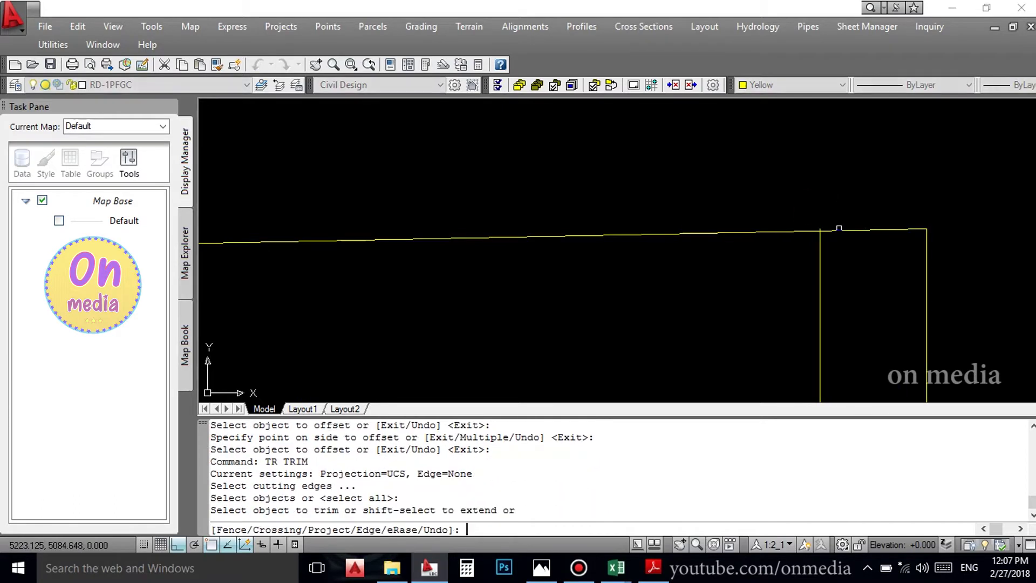
left_click(755, 246)
left_click(728, 209)
right_click(727, 209)
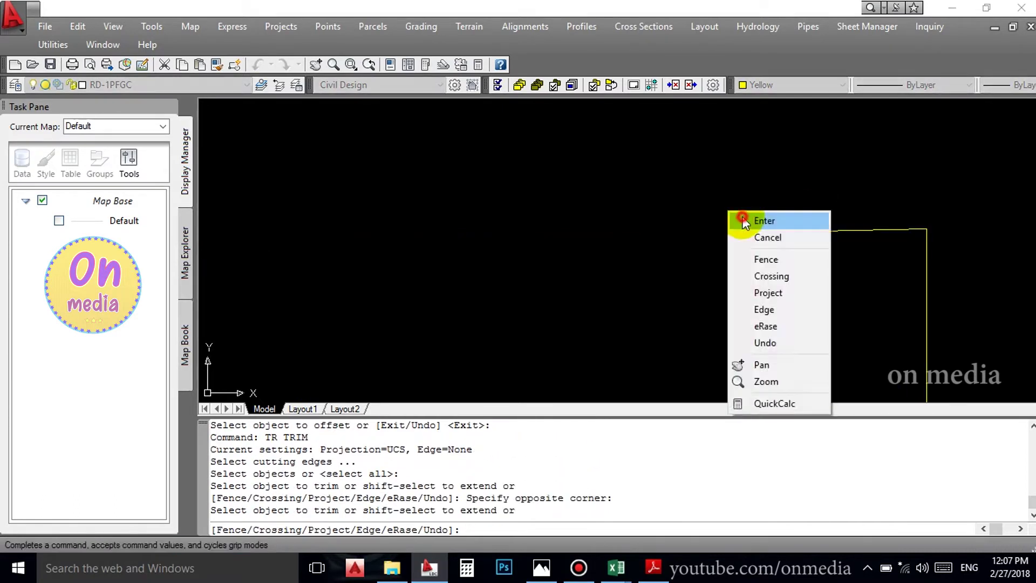
left_click(735, 219)
scroll(456, 224, "up", 2)
scroll(517, 245, "up", 2)
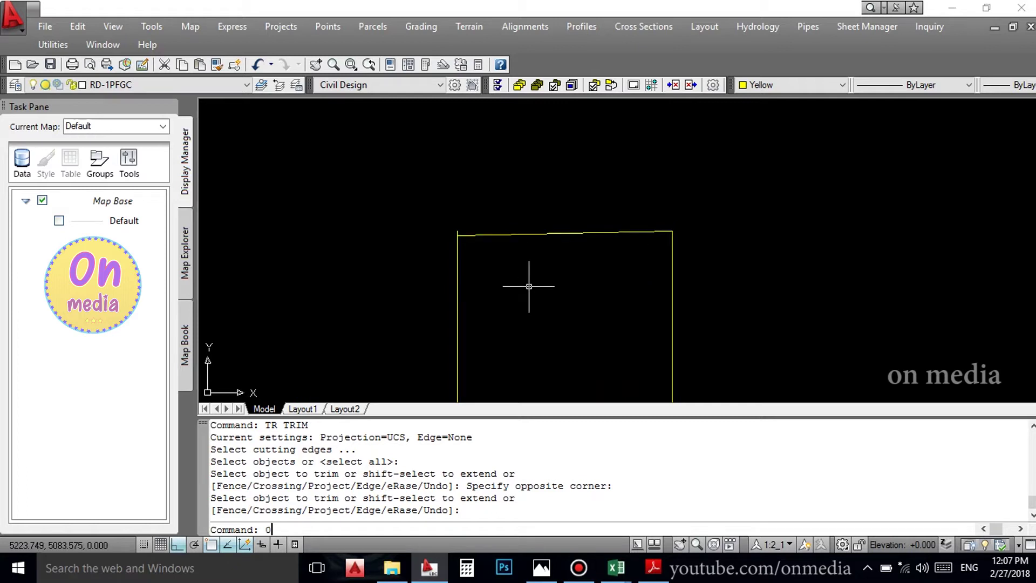
Offset the top edge down by 0.05, then that copy down by 0.07.
key("Escape")
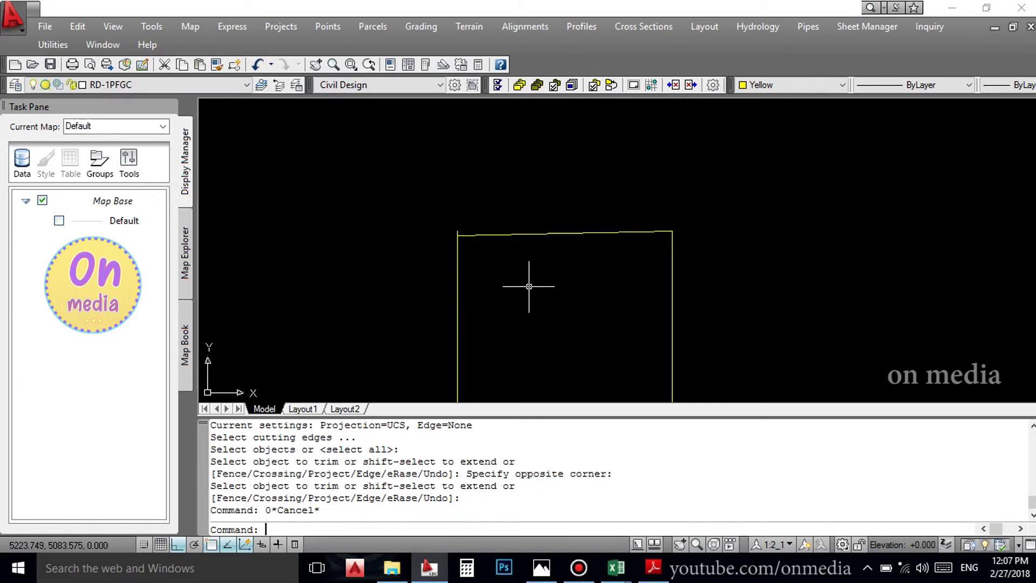
type("O")
key("Return")
type(".05")
key("Return")
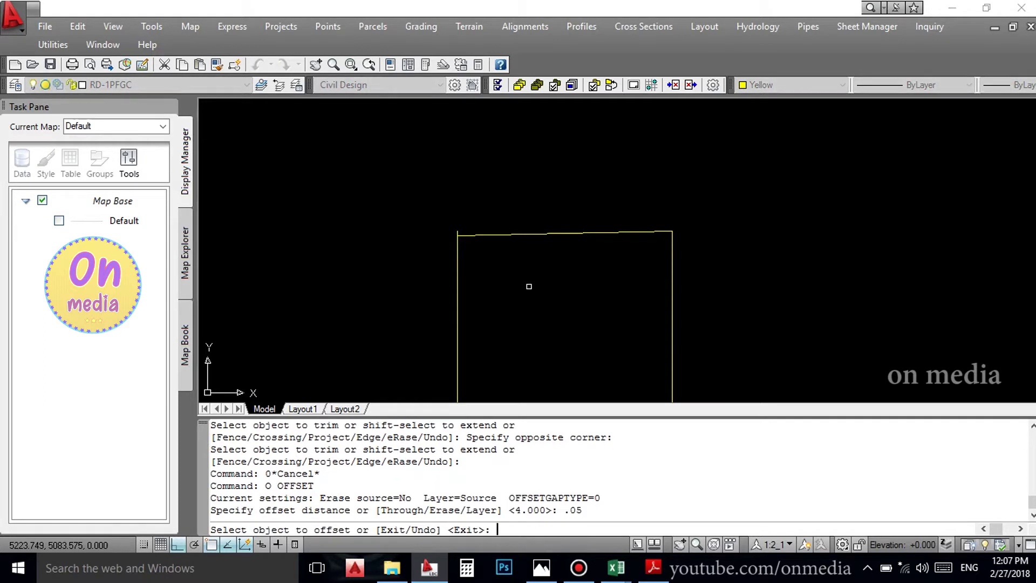
left_click(518, 233)
right_click(537, 202)
left_click(561, 203)
scroll(547, 233, "up", 1)
scroll(547, 233, "up", 4)
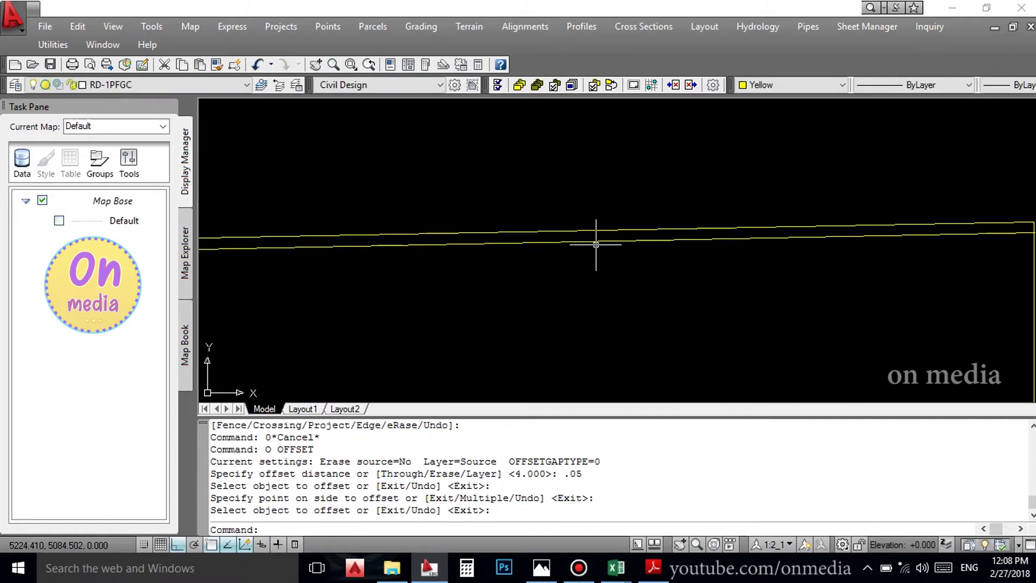
scroll(594, 238, "down", 2)
type("o")
key("Return")
type(".07")
key("Return")
left_click(595, 242)
left_click(585, 334)
key("Return")
Add two more parallel copies below, at offsets of 0.2 and 0.3.
type("o")
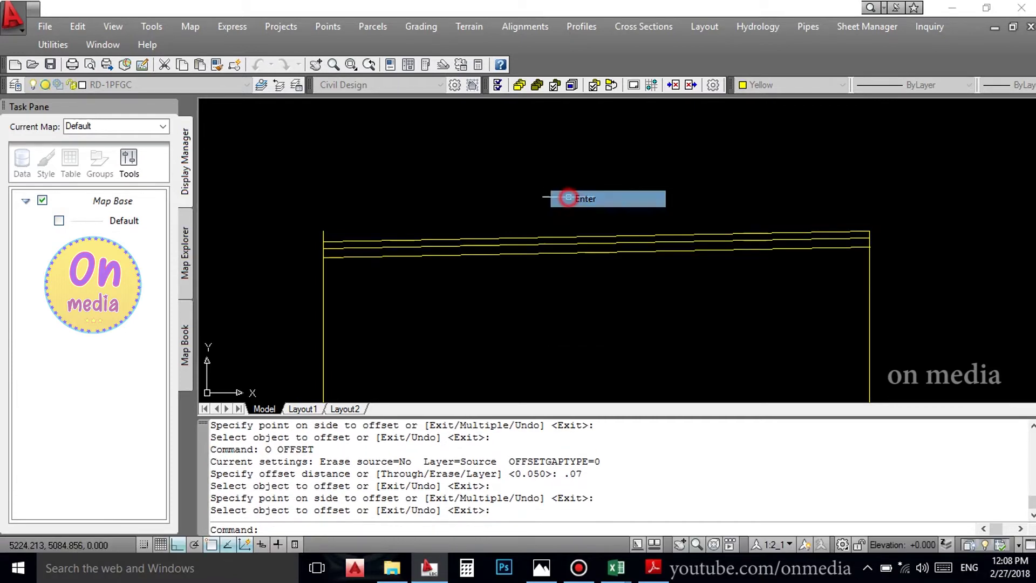
key("Return")
type(".2")
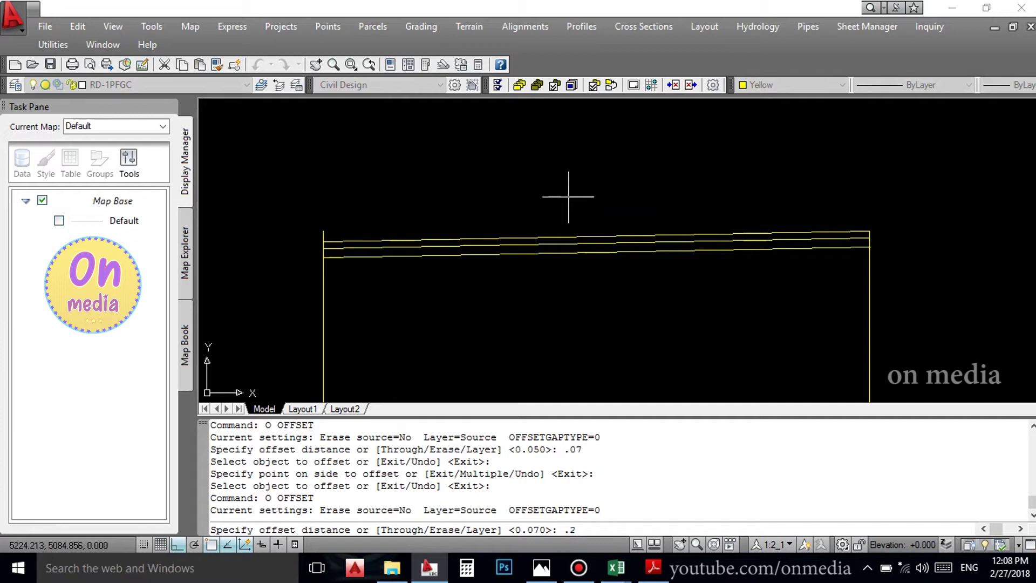
key("Return")
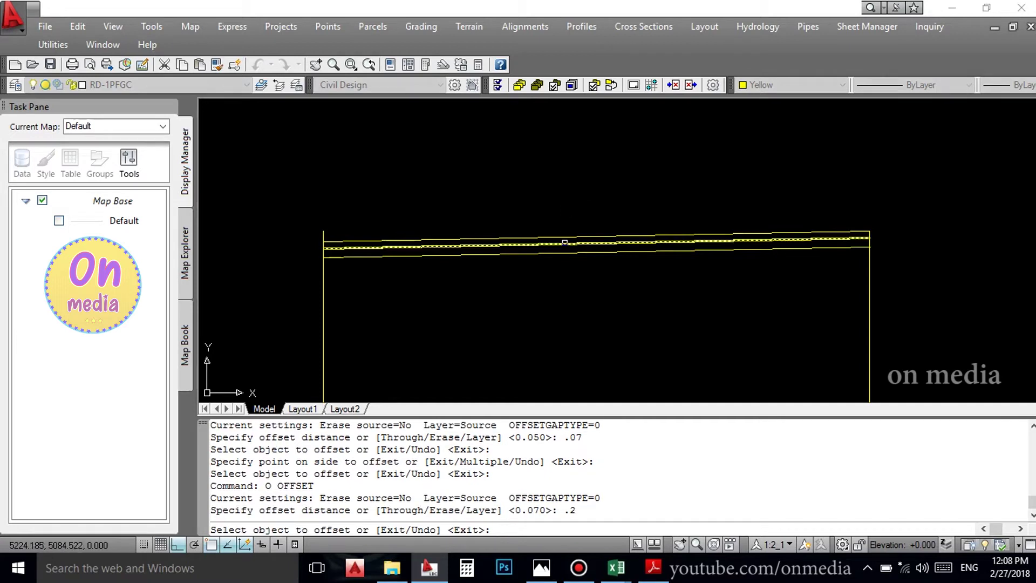
left_click(561, 254)
left_click(566, 301)
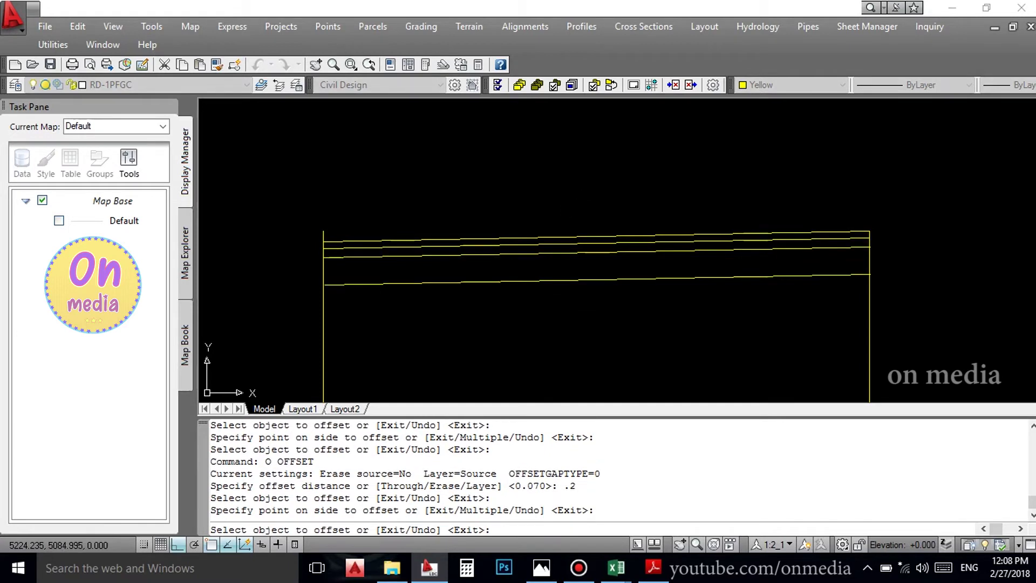
key("Return")
type("o")
key("Return")
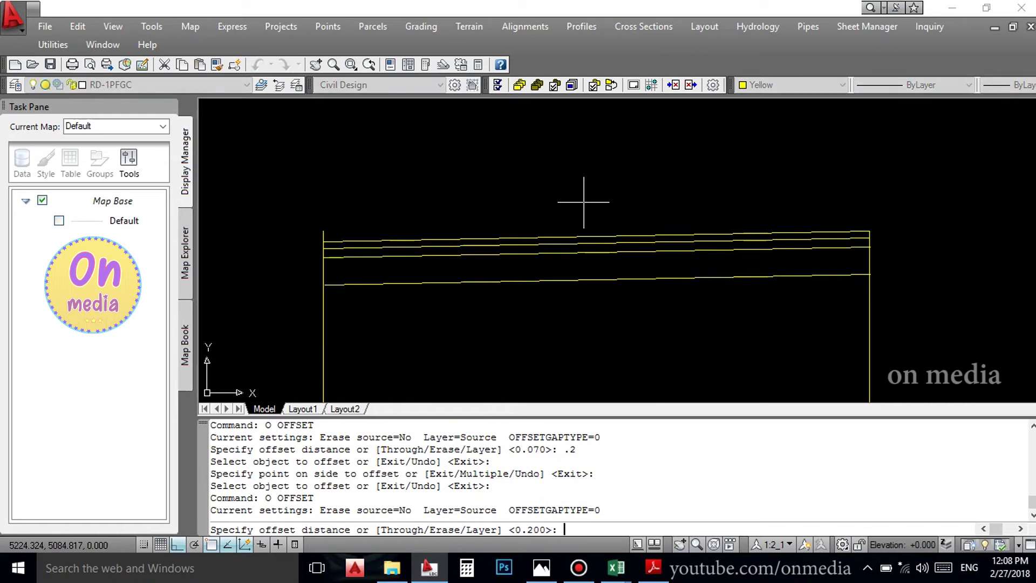
type(".3")
key("Return")
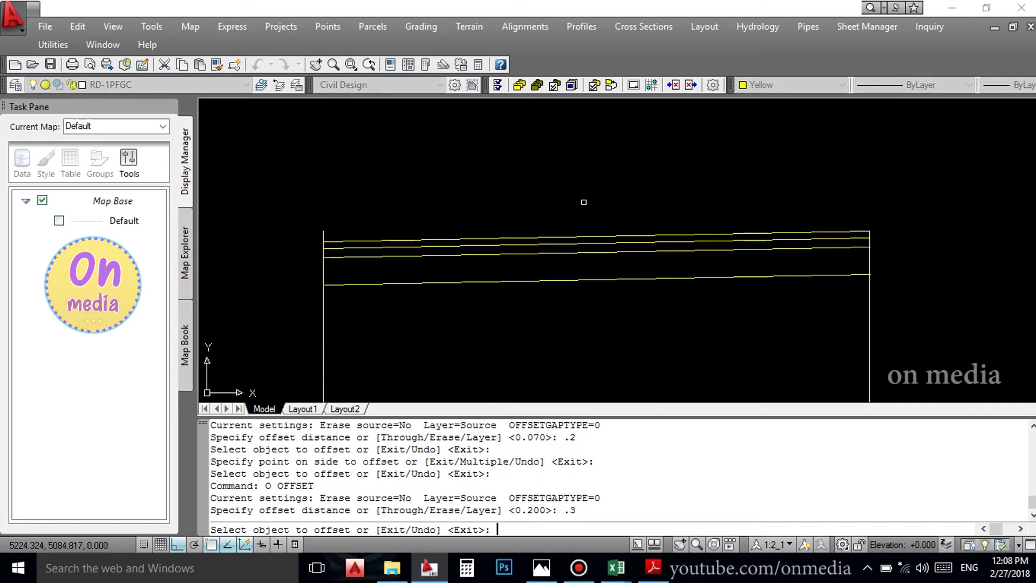
left_click(550, 280)
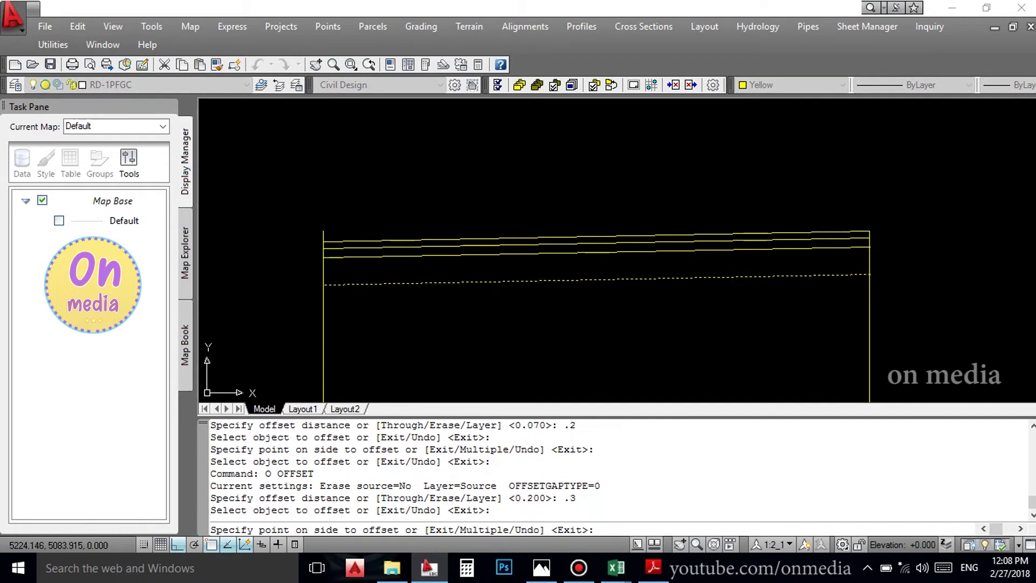
key("Return")
scroll(381, 254, "up", 3)
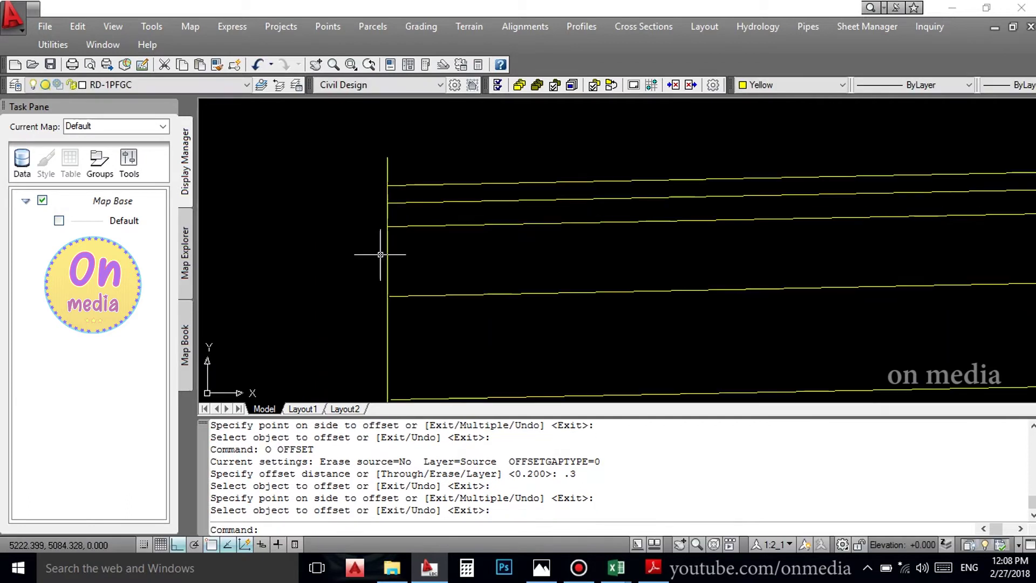
Extend the section line ends to the boundary with three crossing windows.
type("EX")
key("Return")
key("Return")
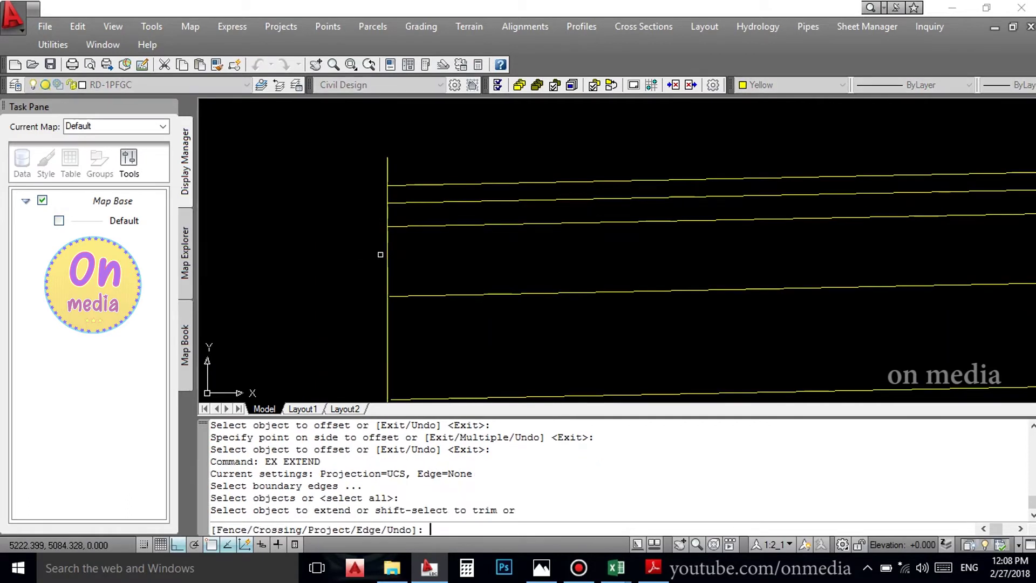
left_click(447, 273)
left_click(421, 326)
middle_click_drag(411, 331, 393, 266)
left_click(424, 165)
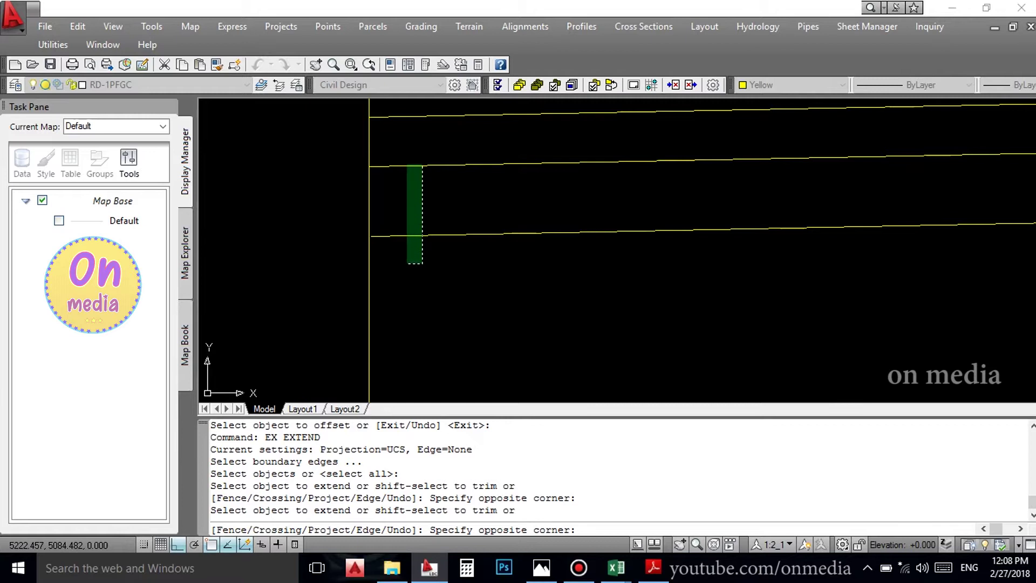
left_click(407, 264)
scroll(401, 139, "down", 2)
left_click(456, 243)
left_click(441, 310)
right_click(322, 218)
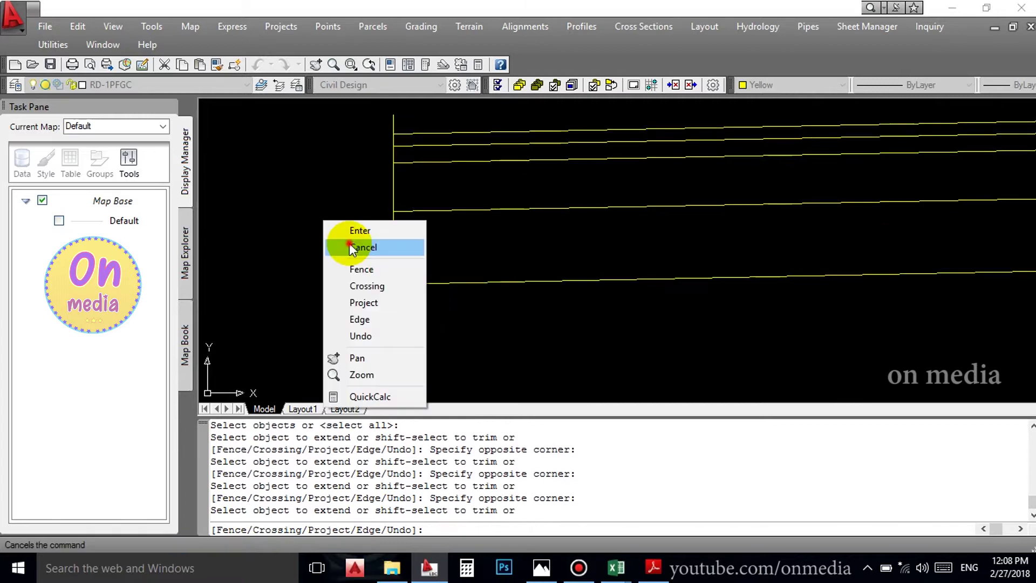
left_click(356, 242)
scroll(409, 263, "down", 2)
type("L")
Begin a line at the box's top-left corner, then abandon it unfinished.
key("Return")
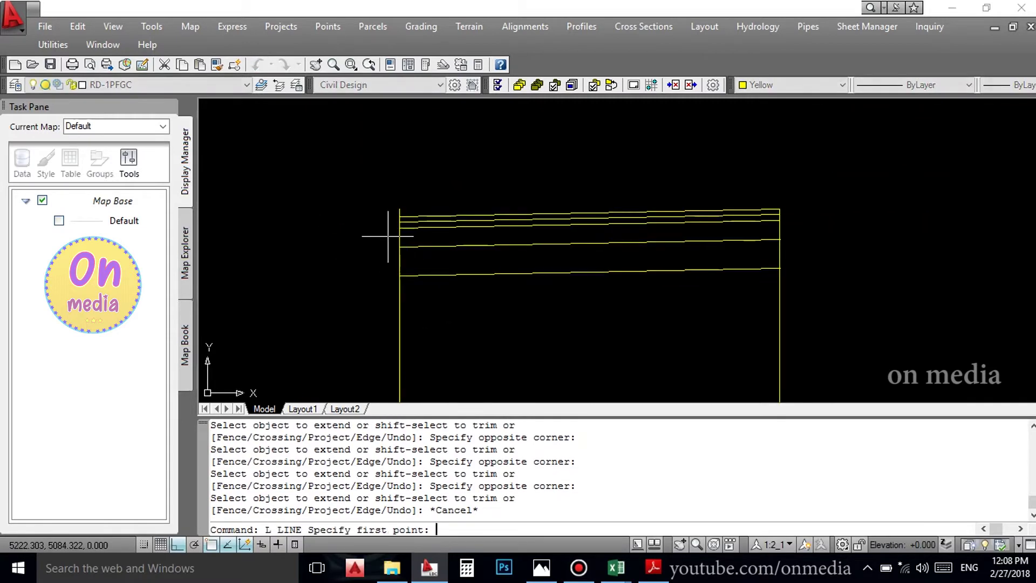
scroll(388, 236, "up", 3)
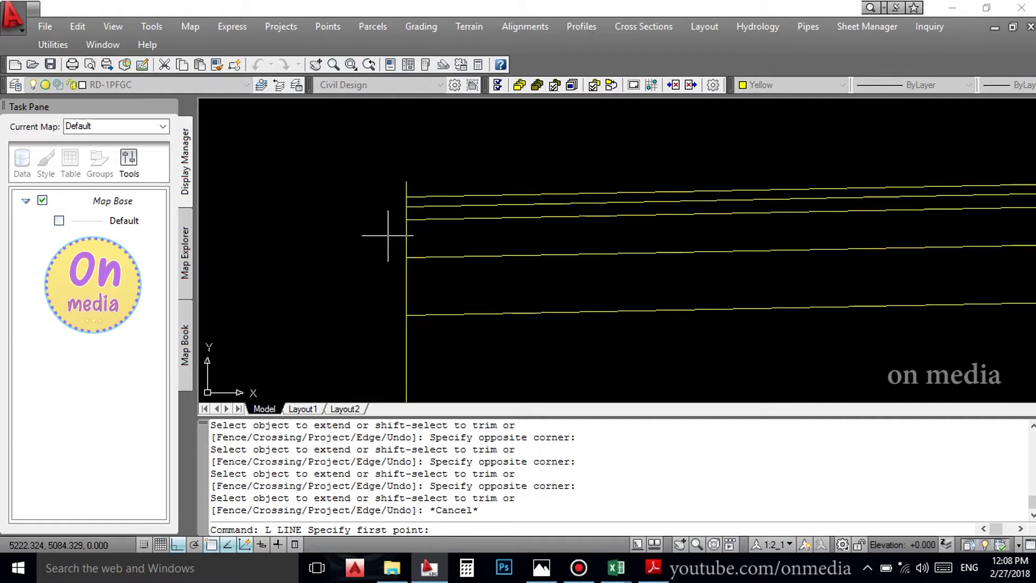
left_click(406, 198)
scroll(468, 235, "down", 3)
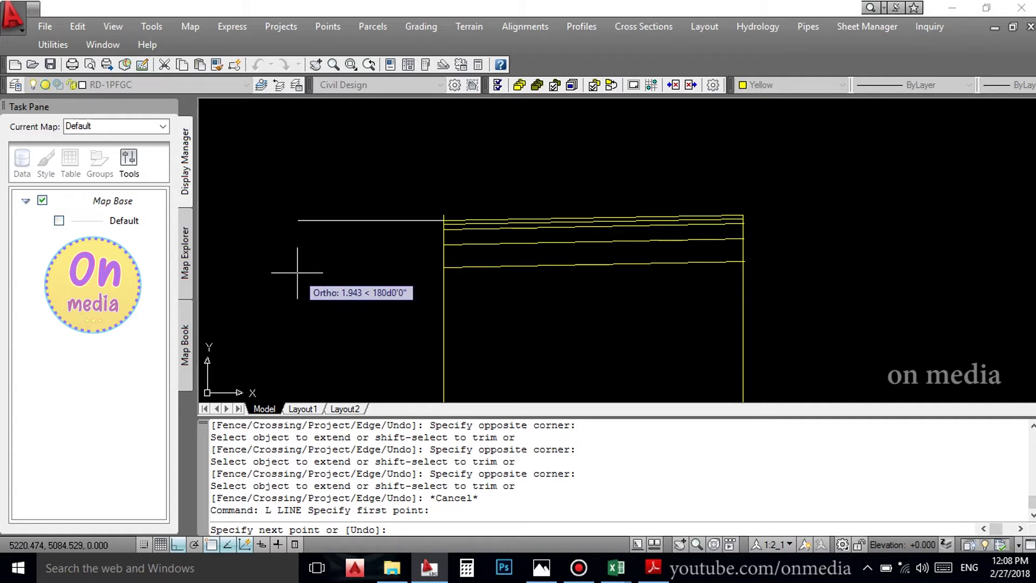
key("Escape")
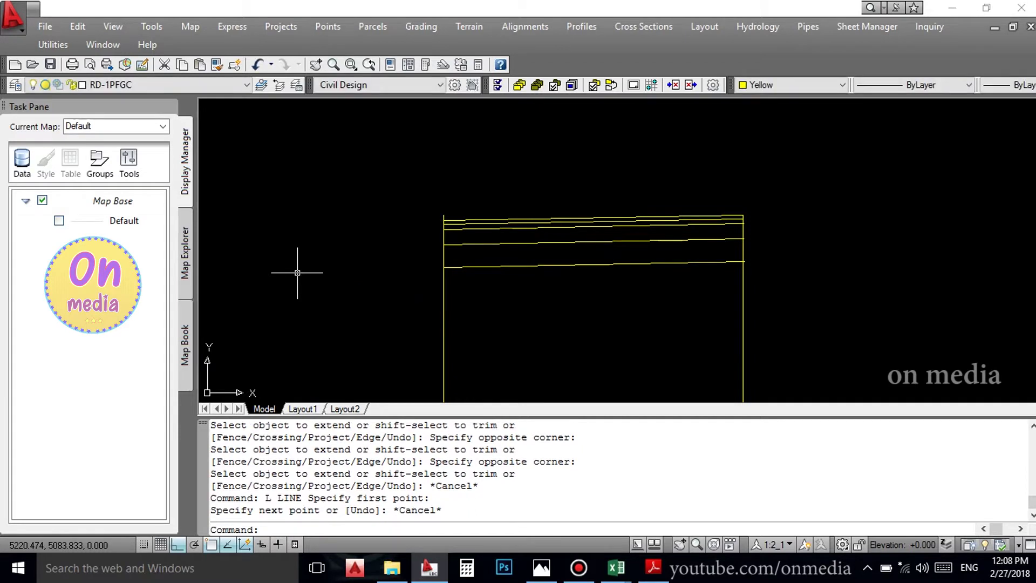
type("O")
Offset the box's left vertical line 0.5 to the left.
key("Return")
type(".")
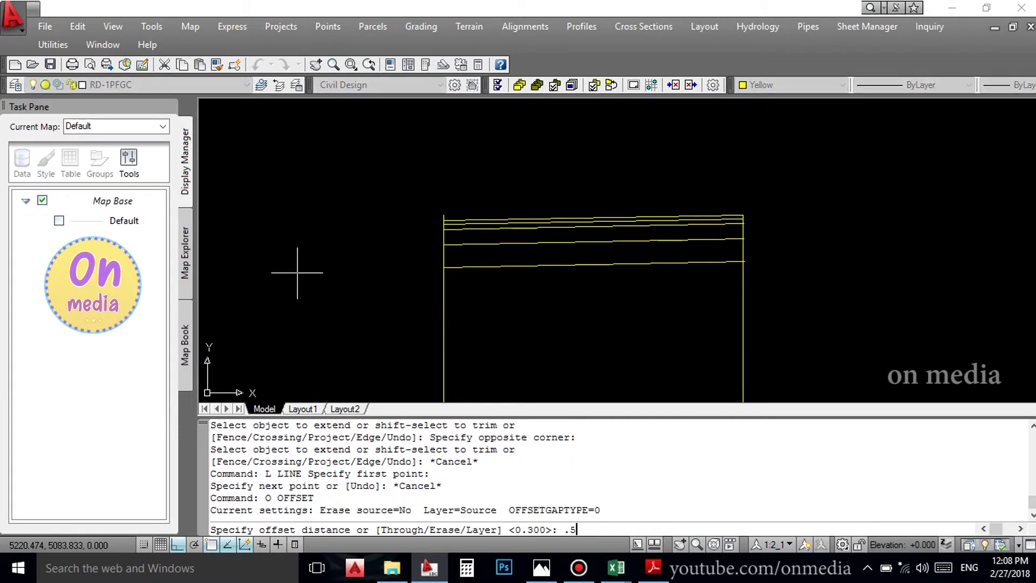
key("Return")
left_click(446, 260)
left_click(396, 192)
key("Escape")
Extend the top sloped line left to the new vertical line.
type("e")
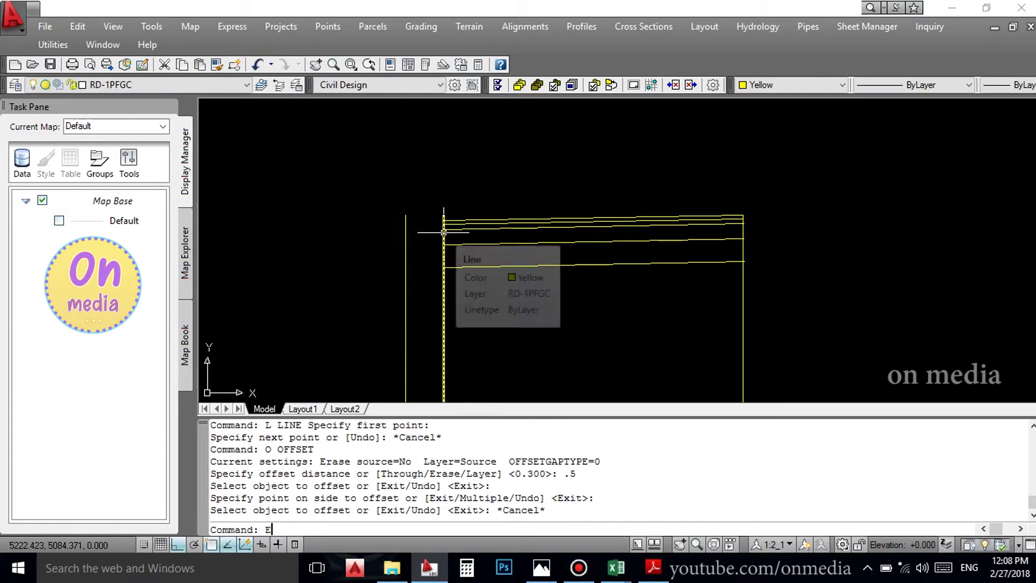
type("x")
key("Return")
key("Return")
scroll(444, 224, "up", 1)
scroll(444, 224, "down", 1)
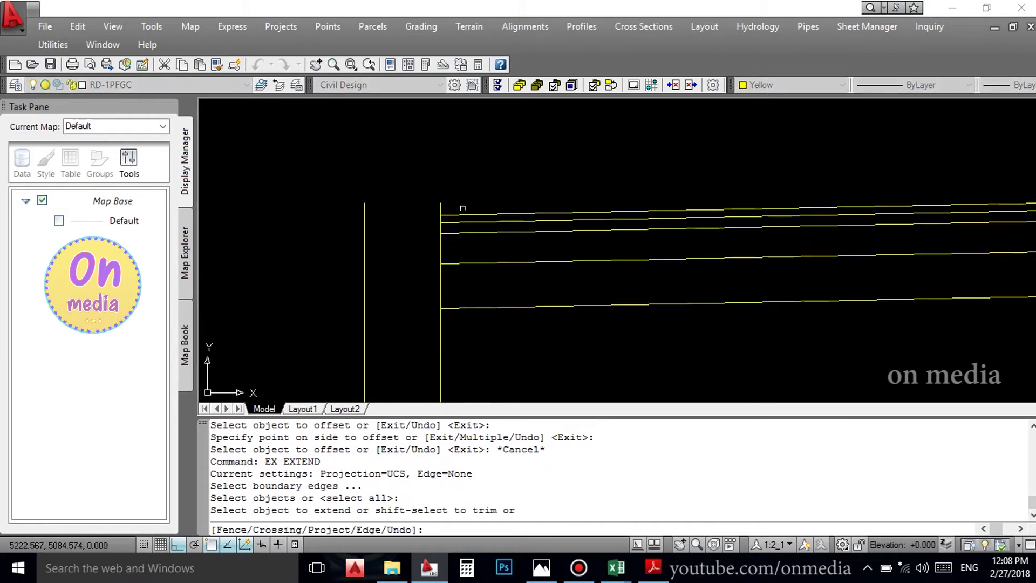
left_click(478, 217)
right_click(474, 176)
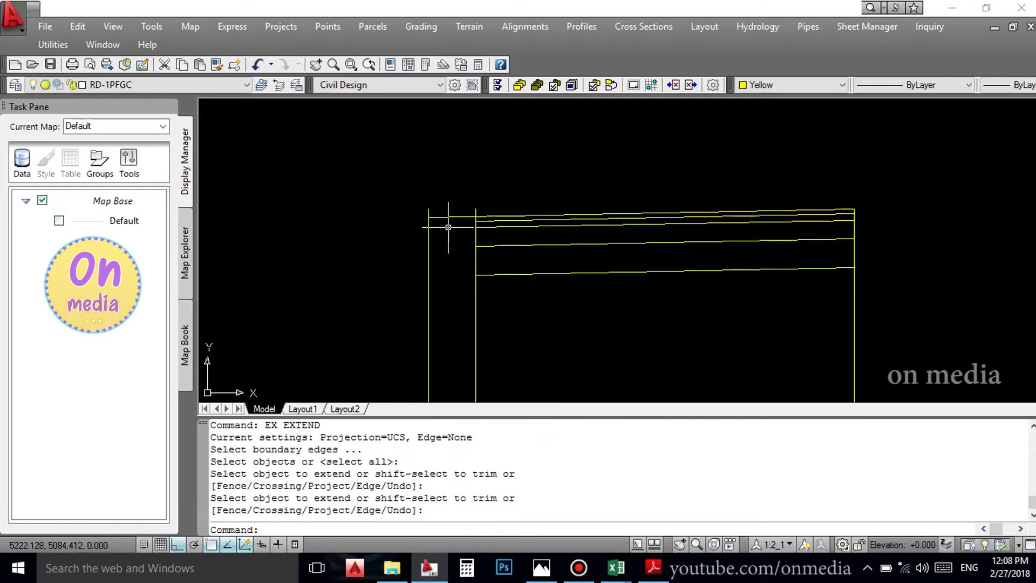
type("L")
key("Return")
scroll(447, 227, "up", 1)
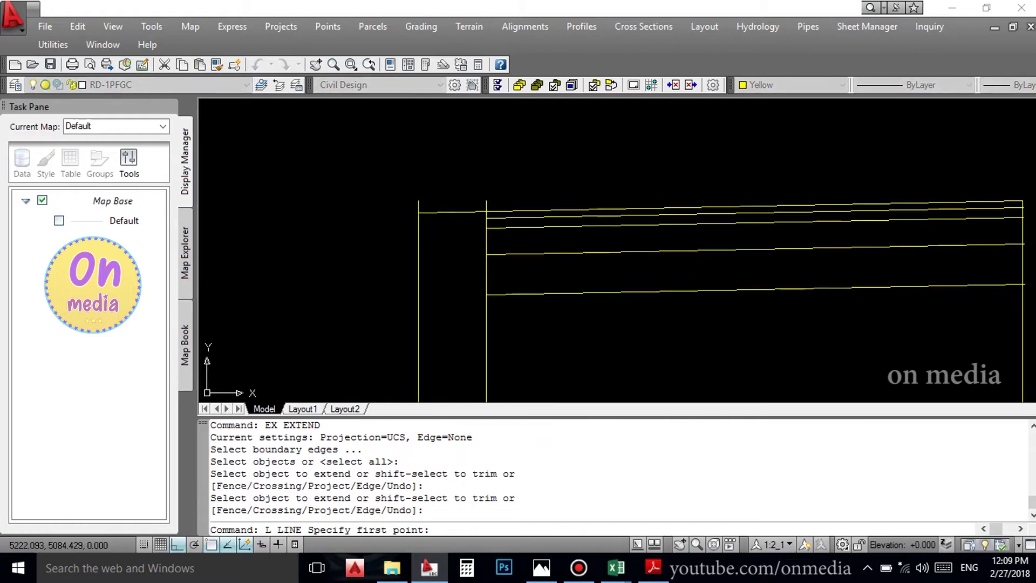
Draw a 4-left, 1-down slope triangle from the top line's end, keeping only the slope.
left_click(418, 212)
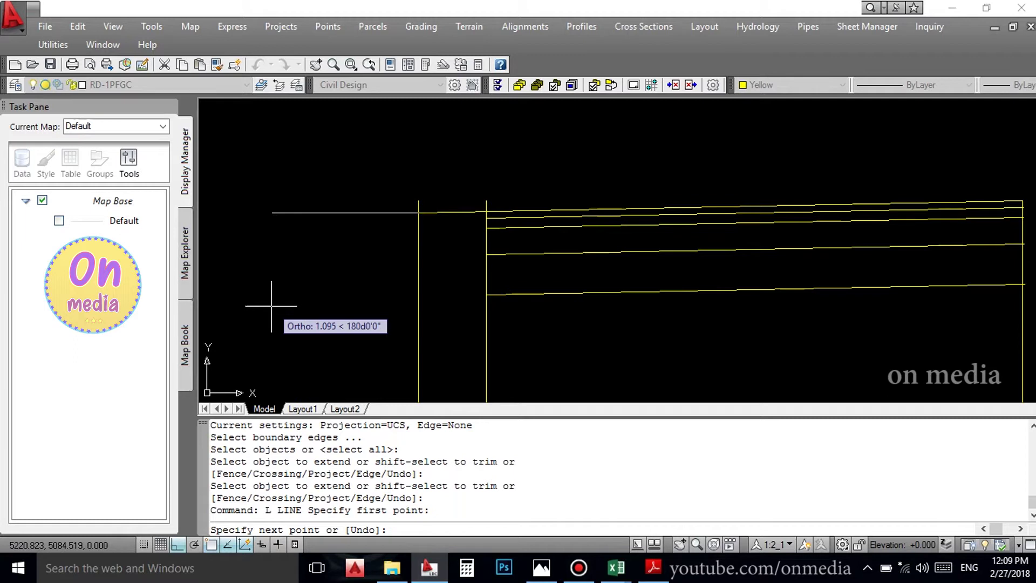
type("4")
key("Return")
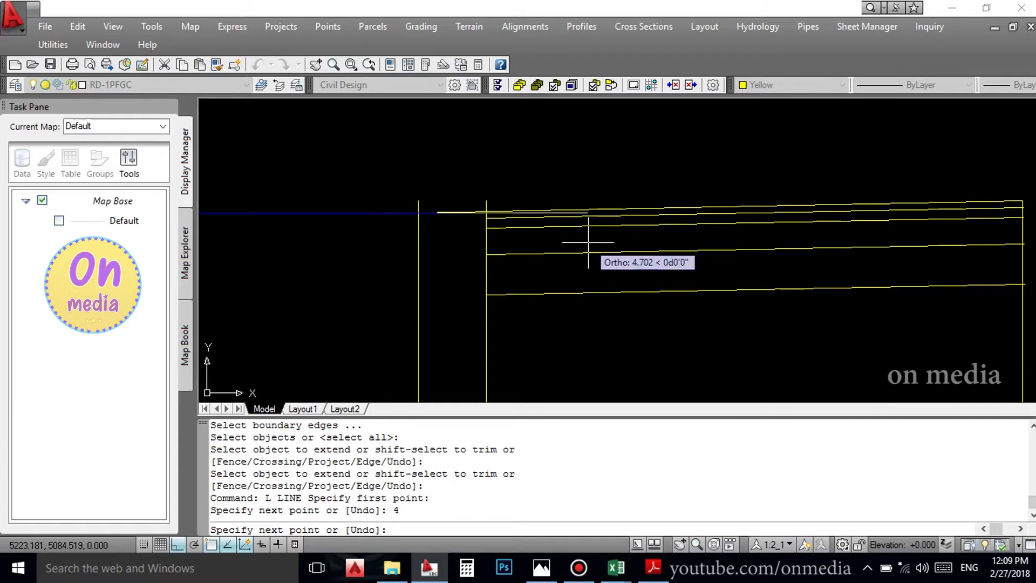
scroll(534, 264, "down", 5)
key("Return")
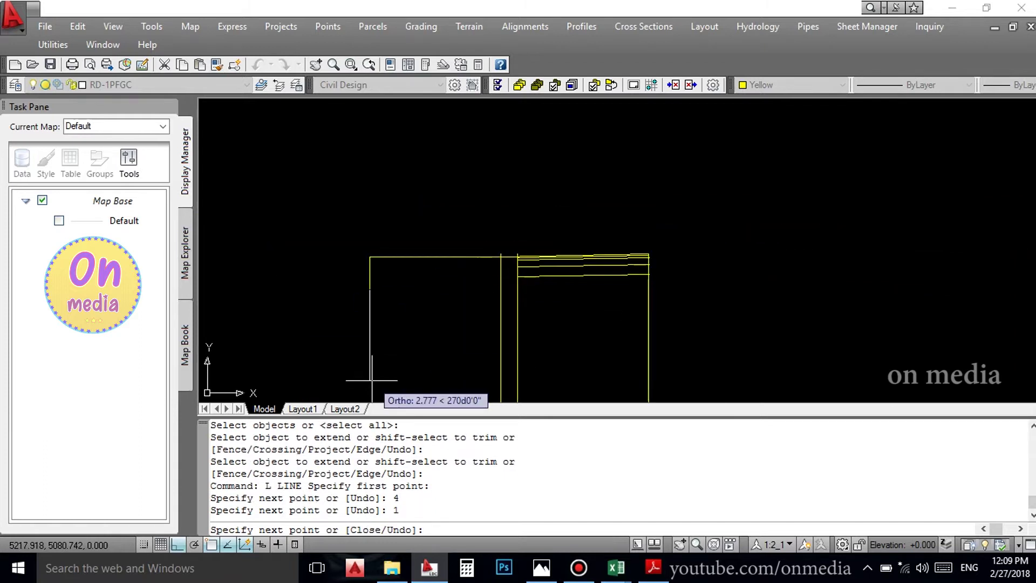
type("C")
key("Return")
scroll(367, 290, "up", 2)
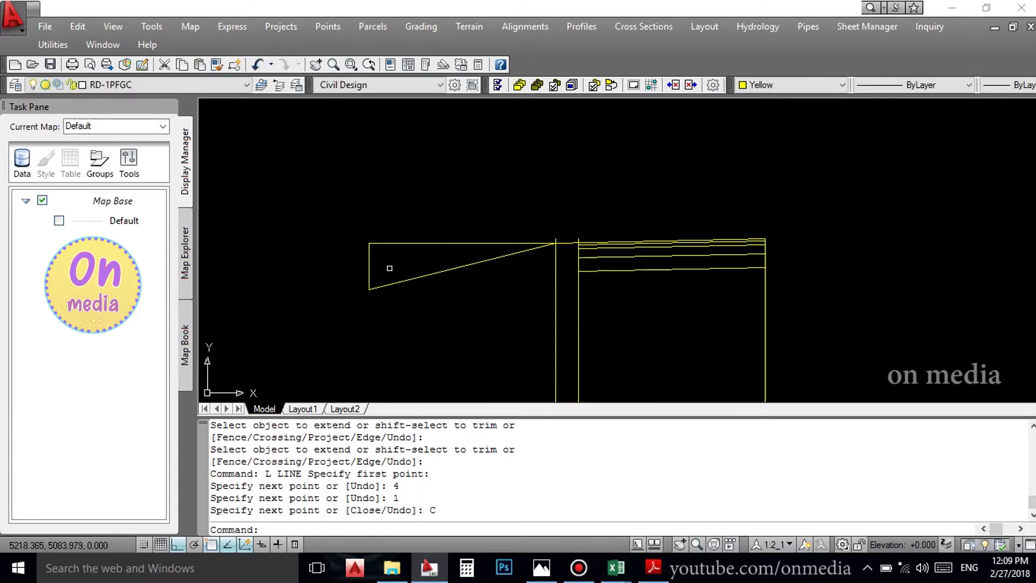
left_click(388, 266)
left_click(362, 225)
key("Delete")
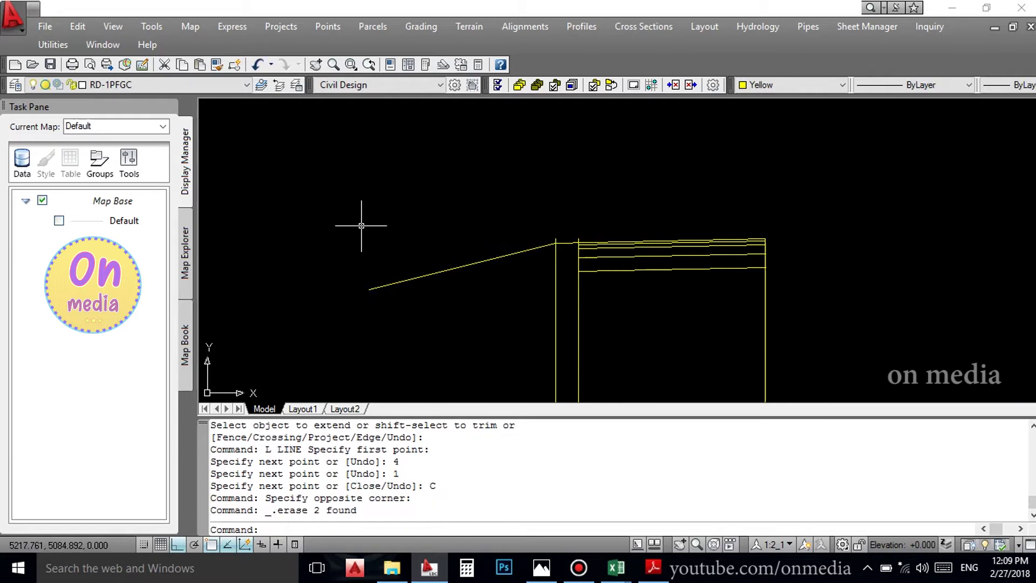
type("EXX")
Extend the lower ground line left to meet the 4:1 slope.
key("Return")
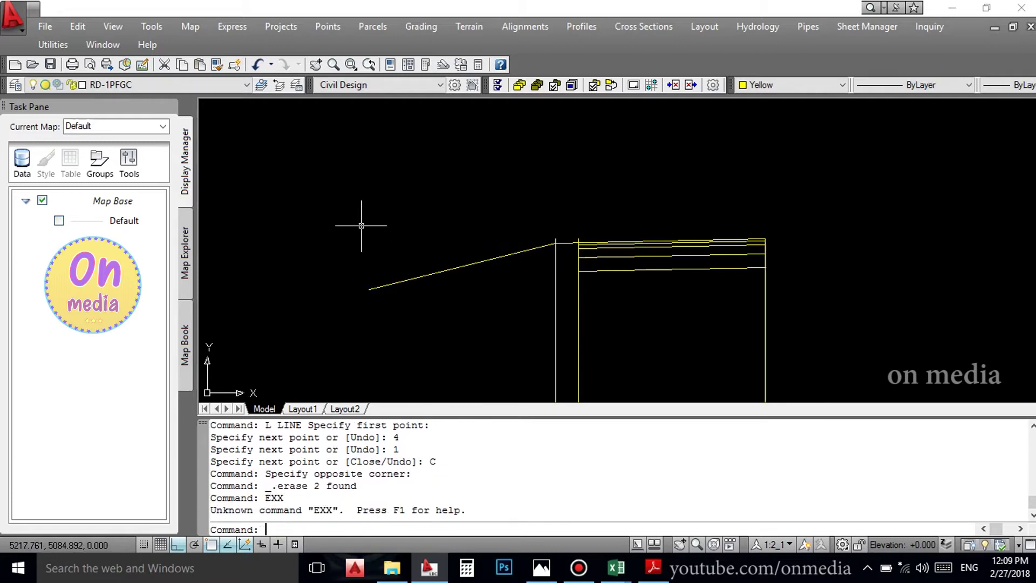
type("EX")
key("Return")
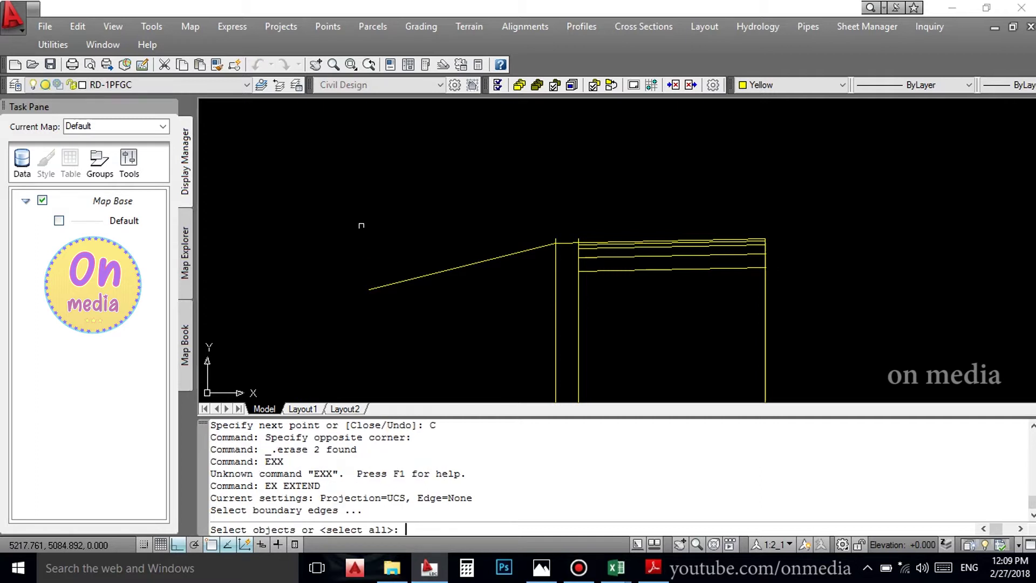
key("Return")
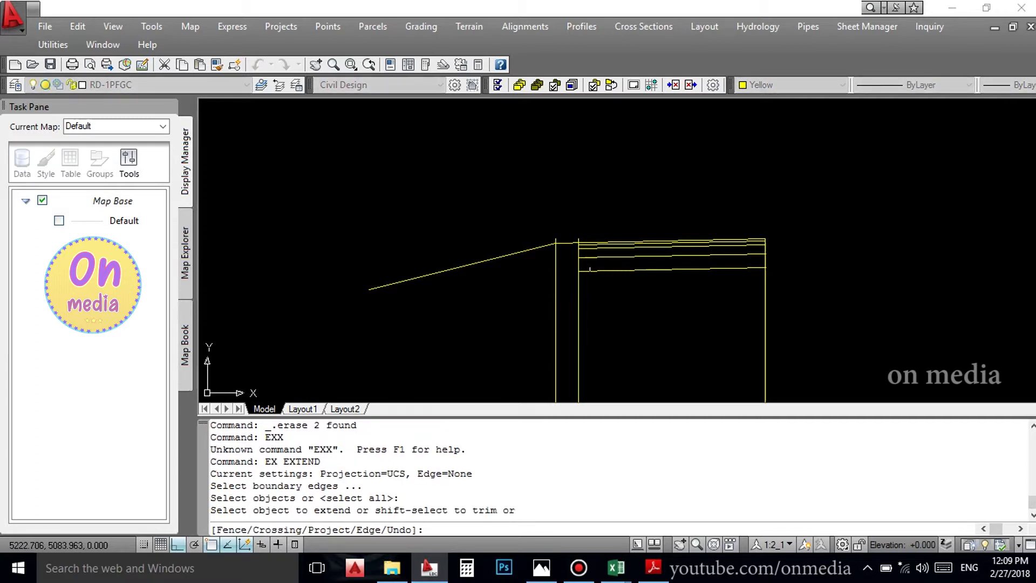
left_click(586, 268)
scroll(594, 272, "up", 1)
left_click(554, 269)
right_click(470, 215)
left_click(500, 220)
Trim the slope's tail beyond the ground line.
type("R")
key("Return")
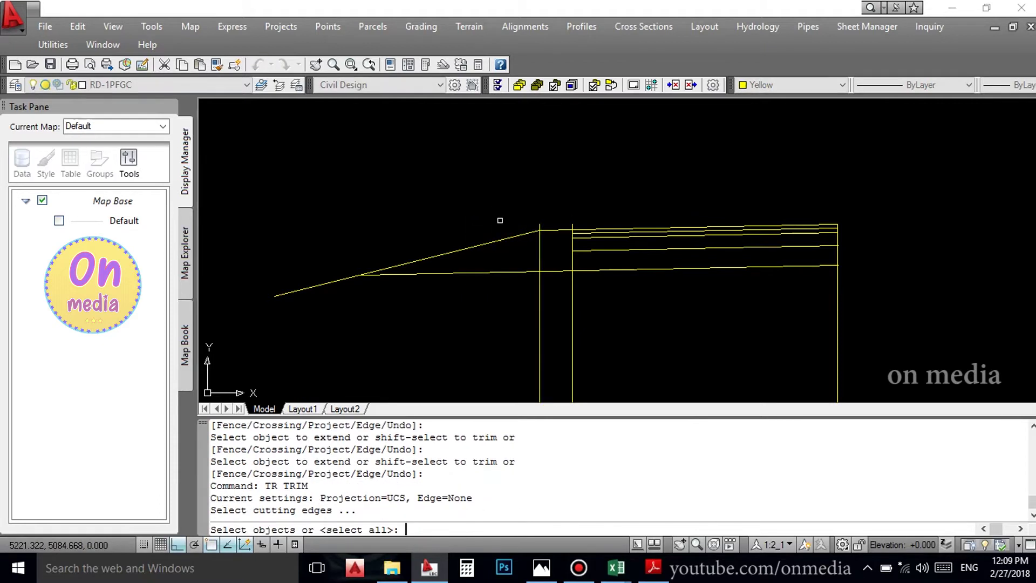
key("Return")
left_click(330, 281)
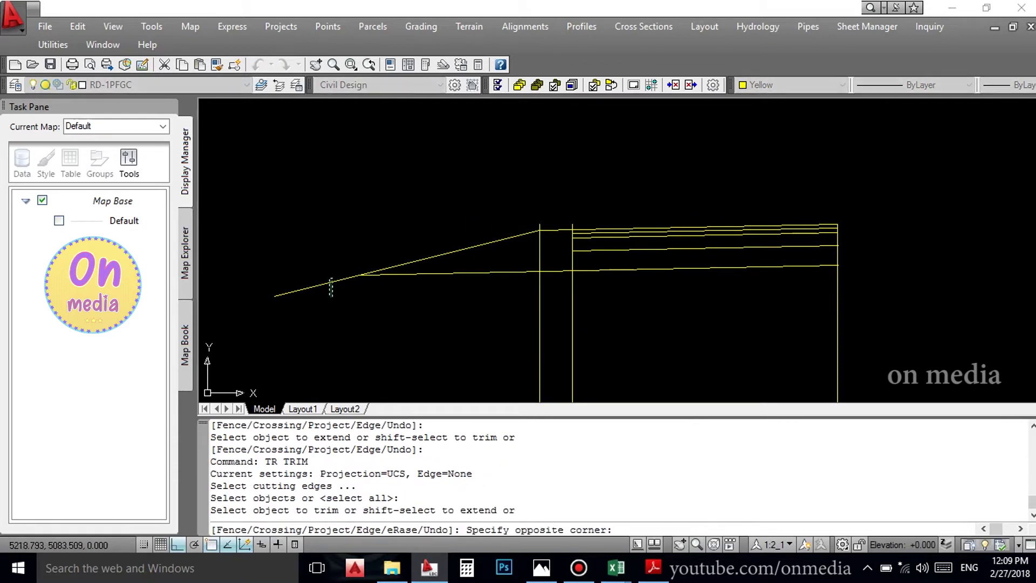
left_click(485, 208)
right_click(485, 194)
left_click(504, 200)
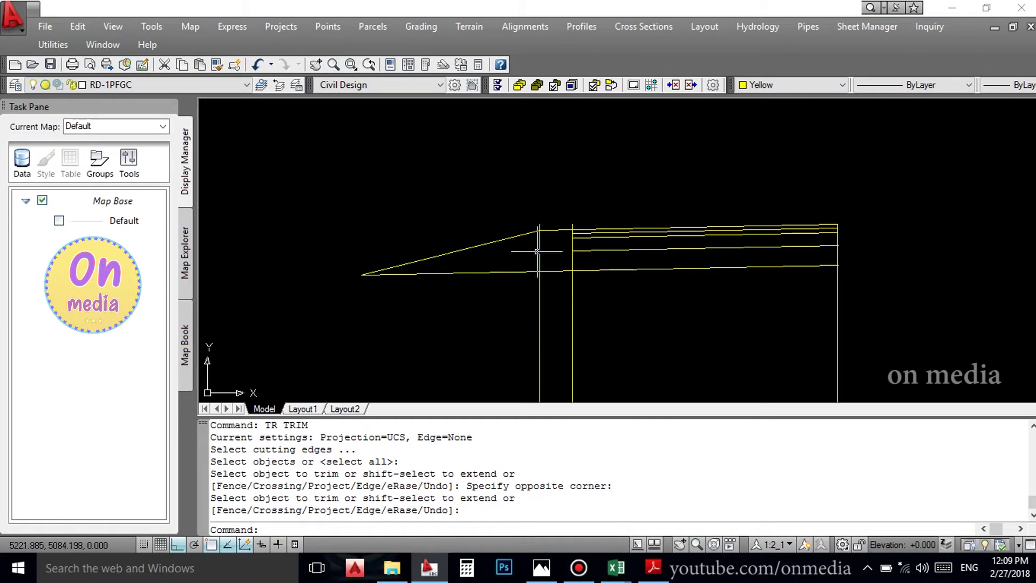
Erase the leftover vertical line at the slope top.
left_click(544, 243)
left_click(534, 253)
left_click(530, 250)
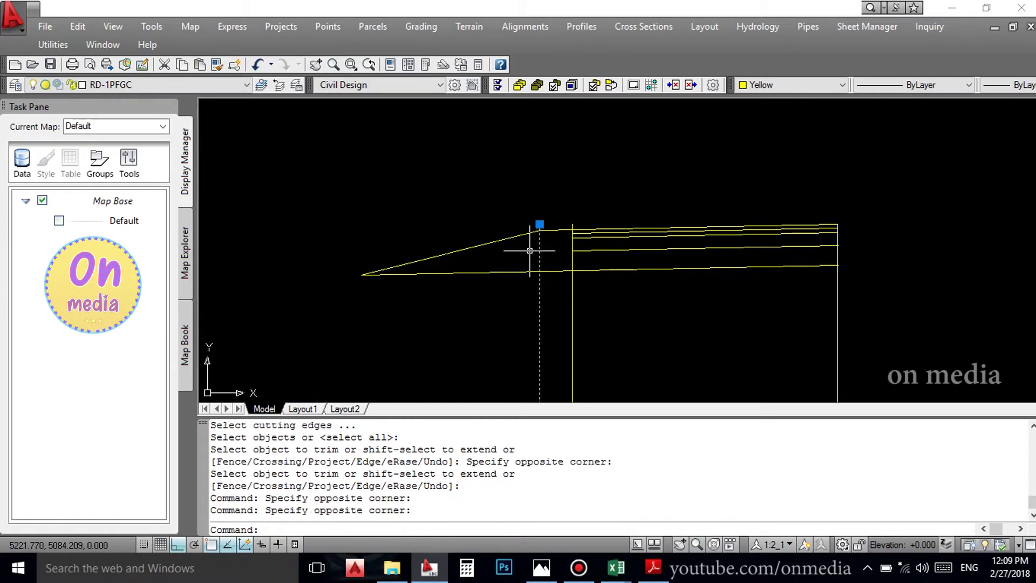
key("Delete")
scroll(572, 227, "up", 2)
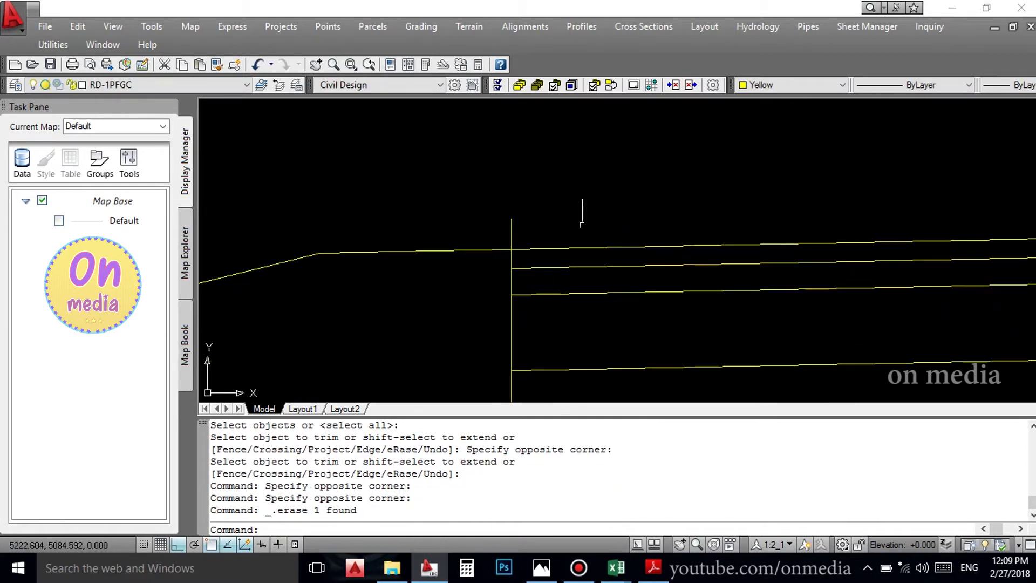
type("L")
key("Return")
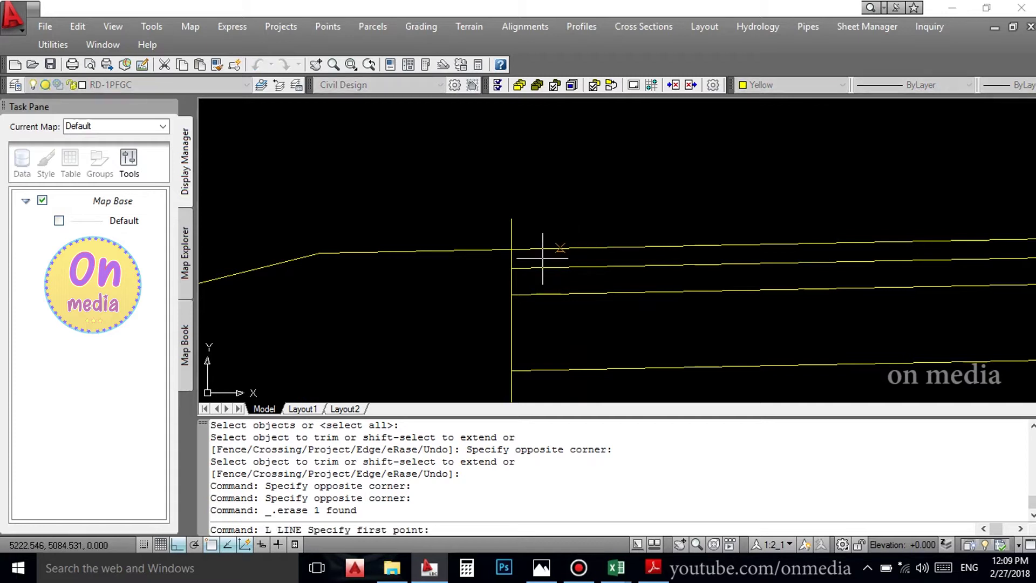
Draw a 0.1 by 0.1 bevel at the road's left top corner, keeping only the diagonal.
left_click(511, 250)
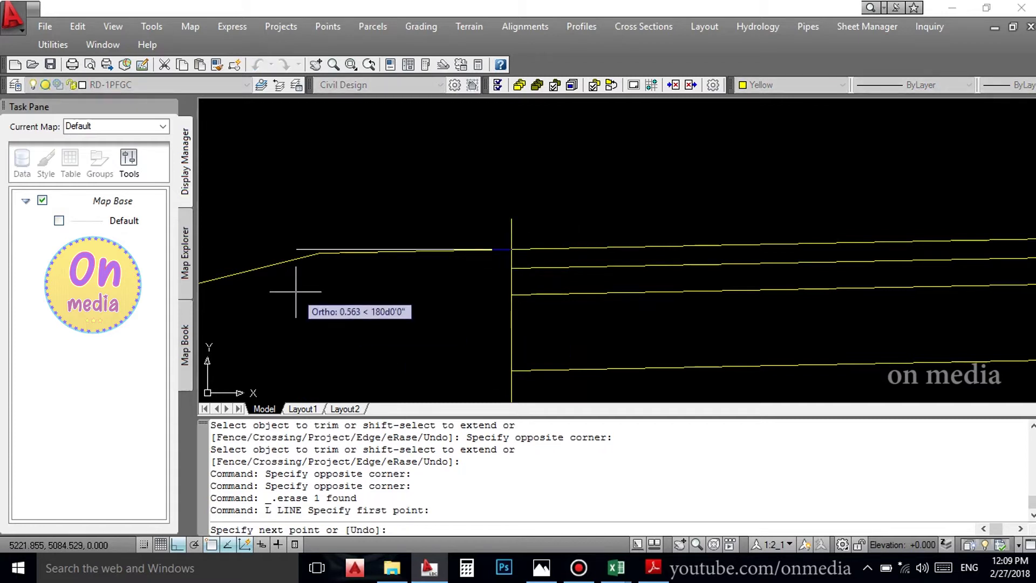
type(".1")
key("Return")
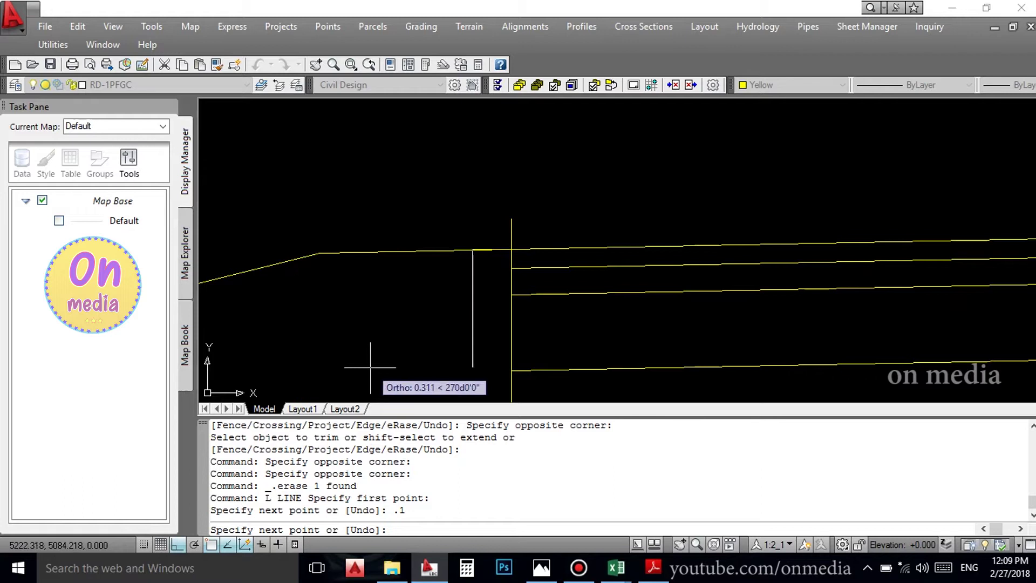
type("1")
key("Return")
type("C")
key("Return")
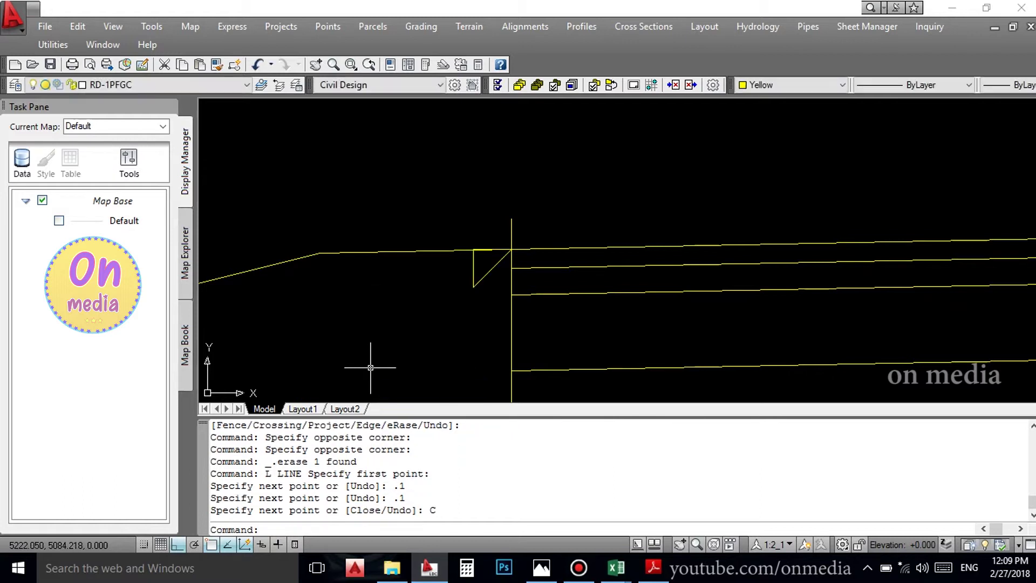
scroll(518, 253, "up", 5)
left_click(370, 273)
left_click(364, 243)
left_click(539, 251)
key("Delete")
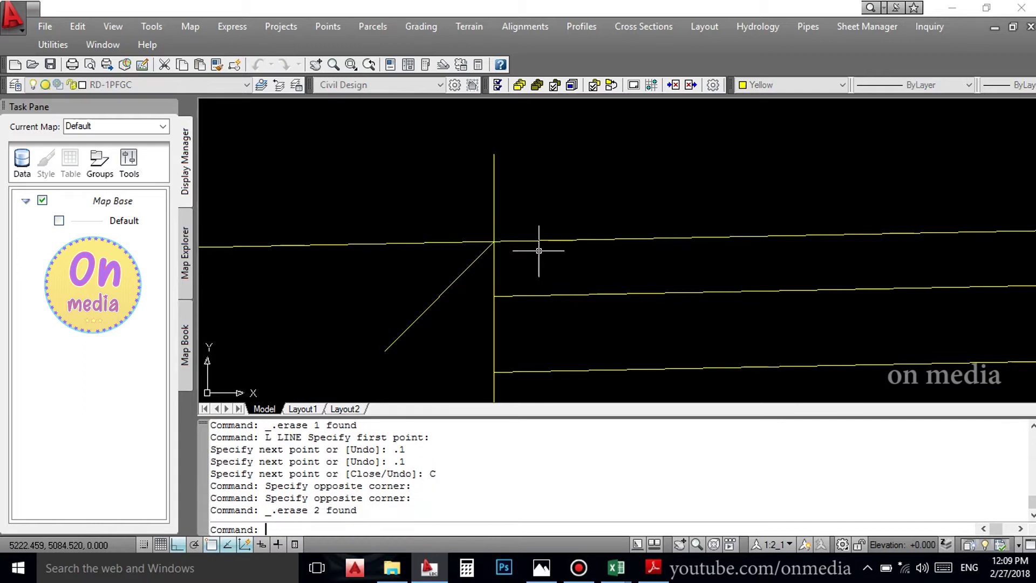
type("EX")
Extend the middle line left to the bevel.
key("Return")
left_click(464, 277)
left_click(448, 297)
key("Return")
left_click(534, 289)
left_click(518, 307)
right_click(534, 263)
left_click(538, 264)
Trim the bevel below the middle line.
type("r")
key("Return")
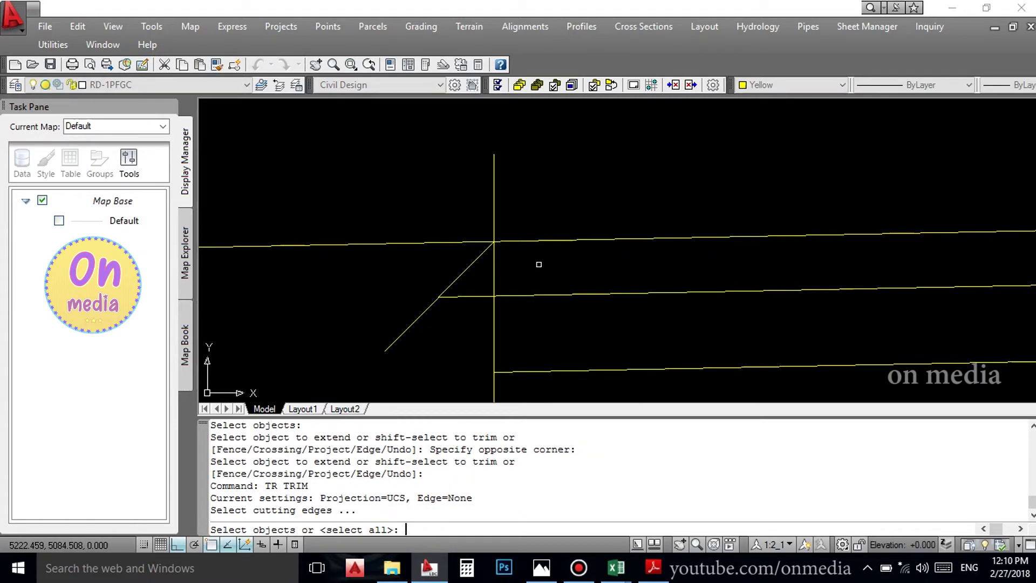
left_click(550, 265)
left_click(531, 315)
key("Return")
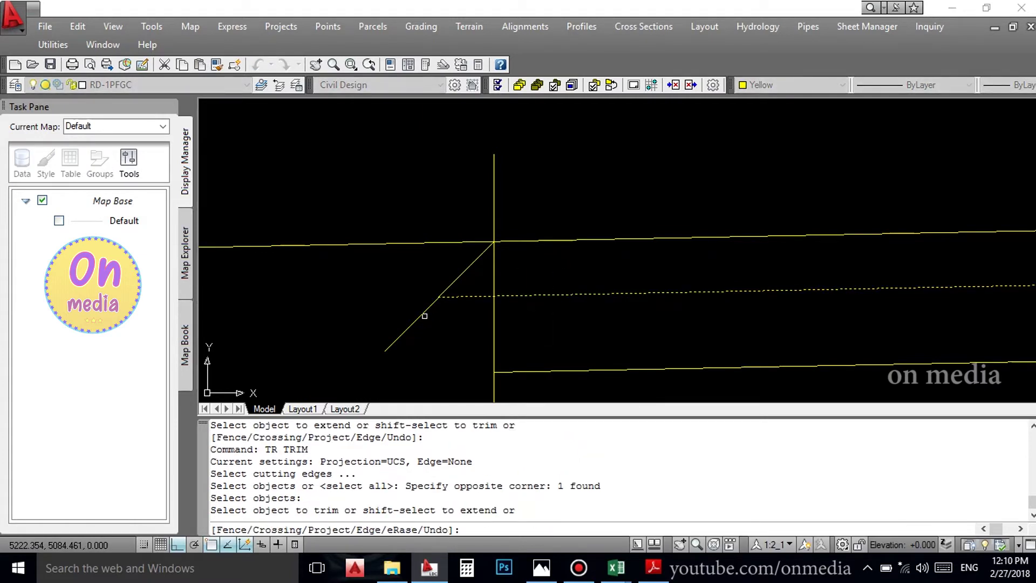
left_click(423, 313)
scroll(532, 272, "down", 4)
right_click(499, 297)
left_click(515, 306)
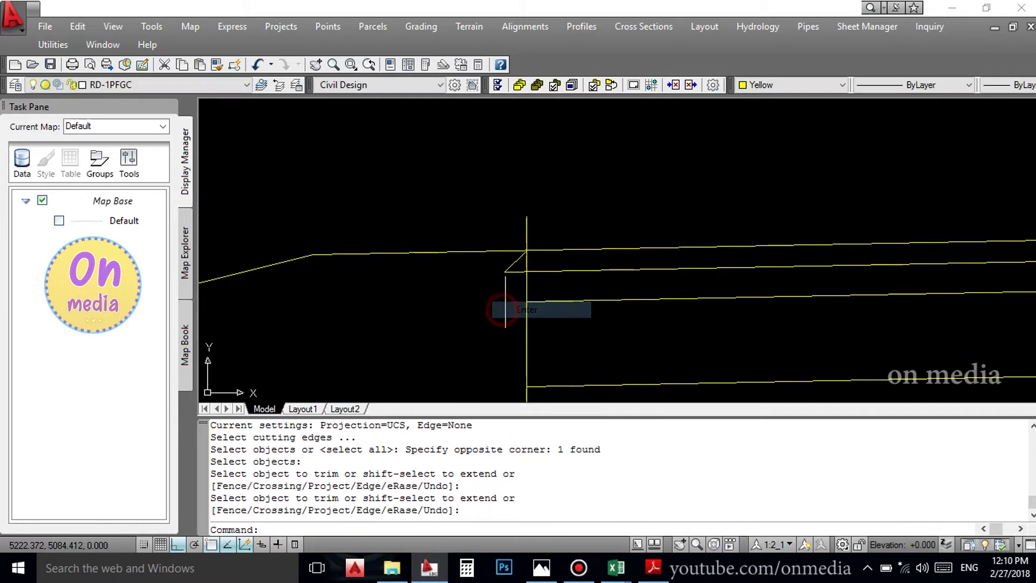
scroll(510, 296, "up", 2)
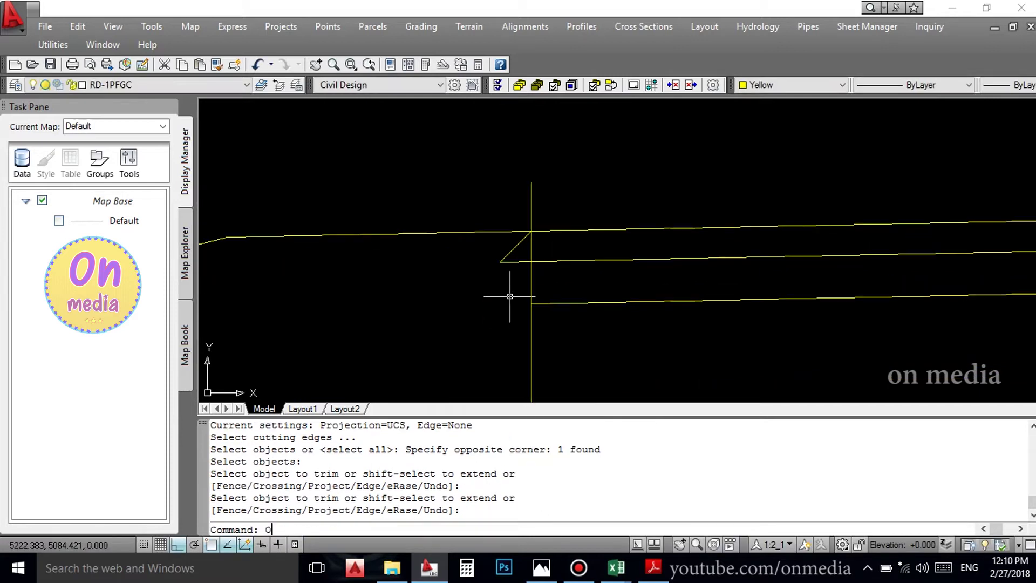
Start a new line at the bevel's lower end.
key("Escape")
key("Return")
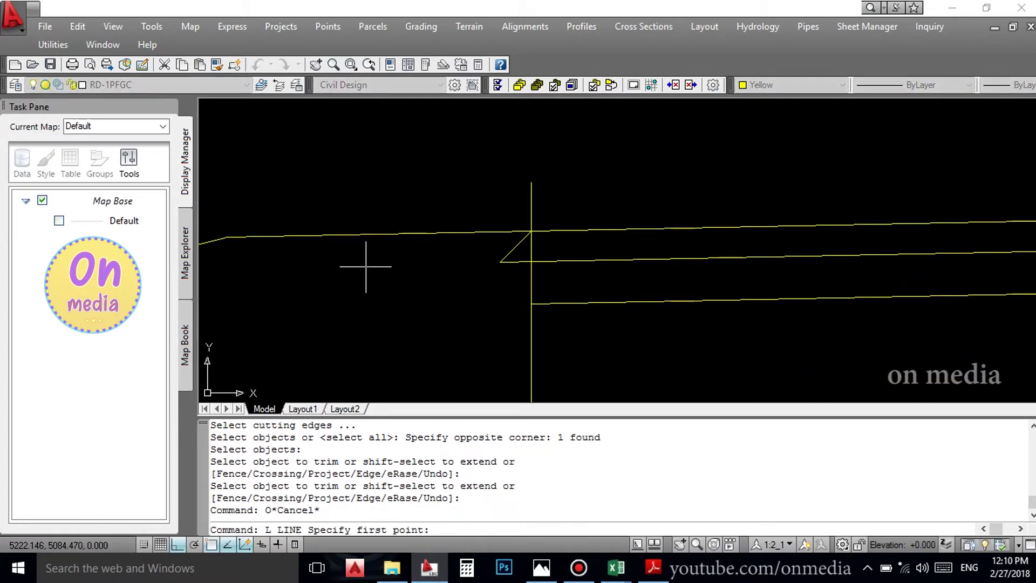
left_click(499, 262)
Draw a vertical edge down from the bevel and offset it 0.1 to the left.
left_click(500, 356)
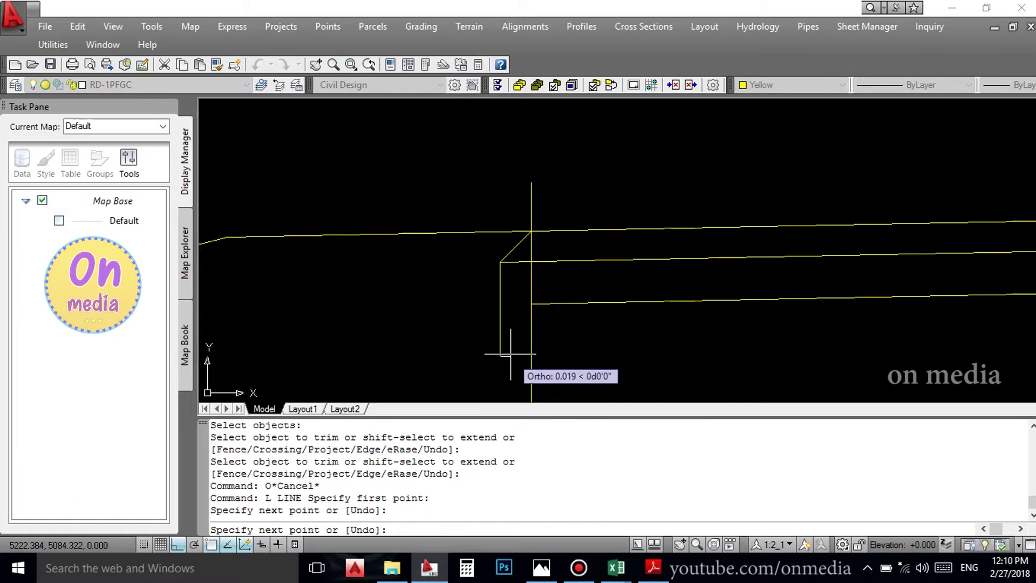
right_click(490, 278)
type("O")
key("Return")
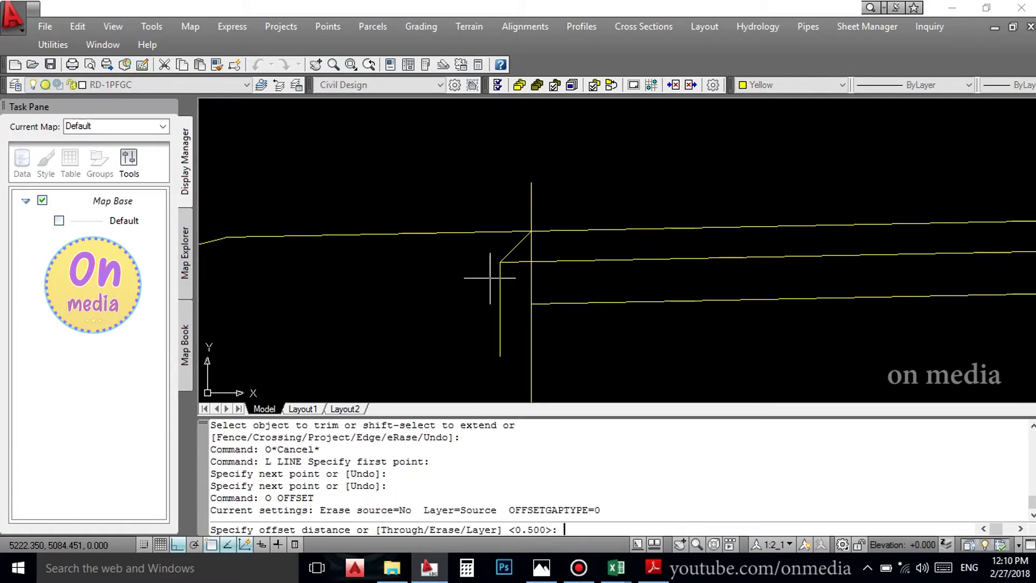
type(".1")
key("Return")
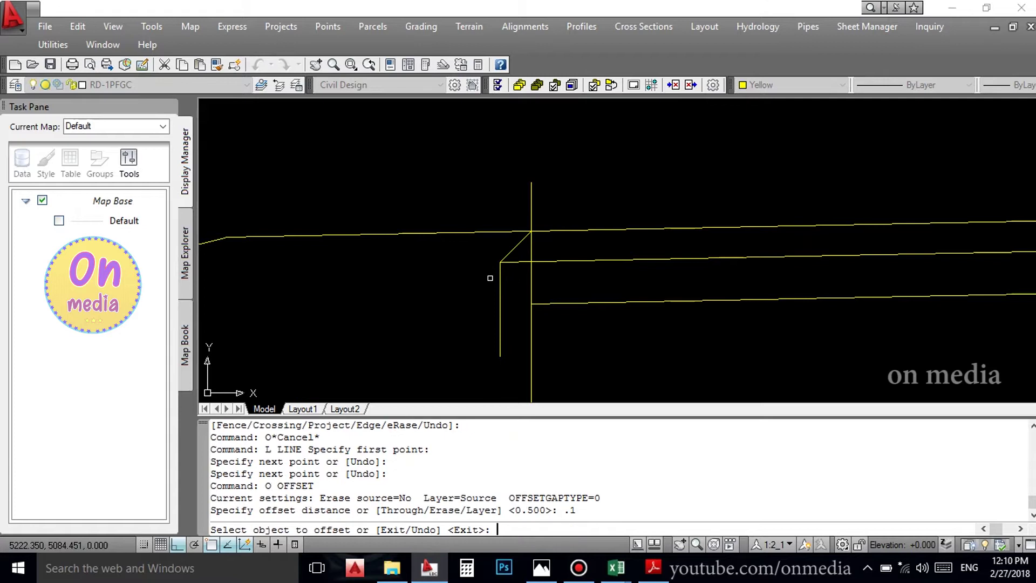
left_click(497, 279)
left_click(465, 279)
right_click(476, 254)
left_click(488, 261)
Extend the middle and lower lines left to the offset vertical.
type("X")
key("Return")
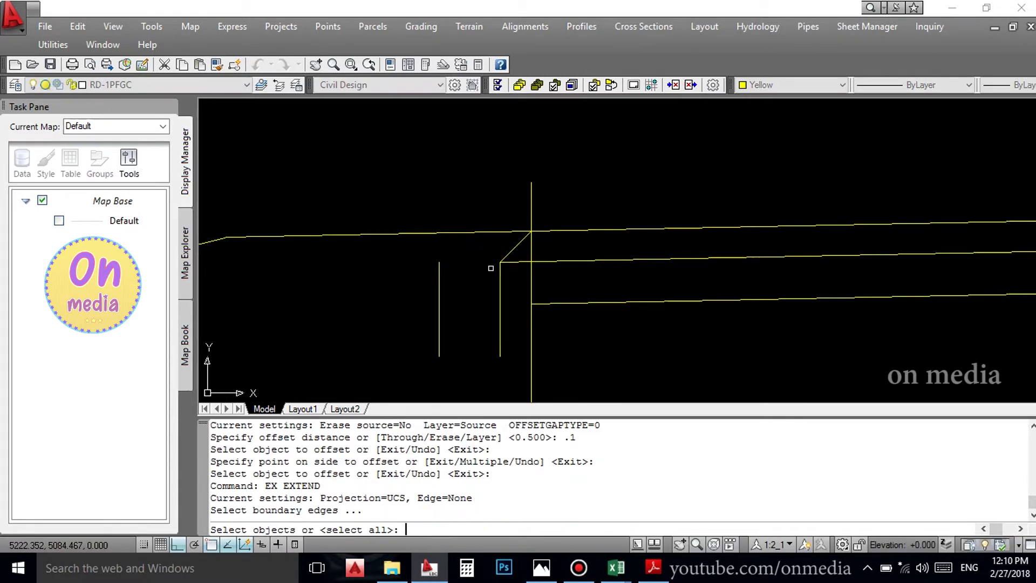
left_click_drag(459, 272, 416, 289)
key("Return")
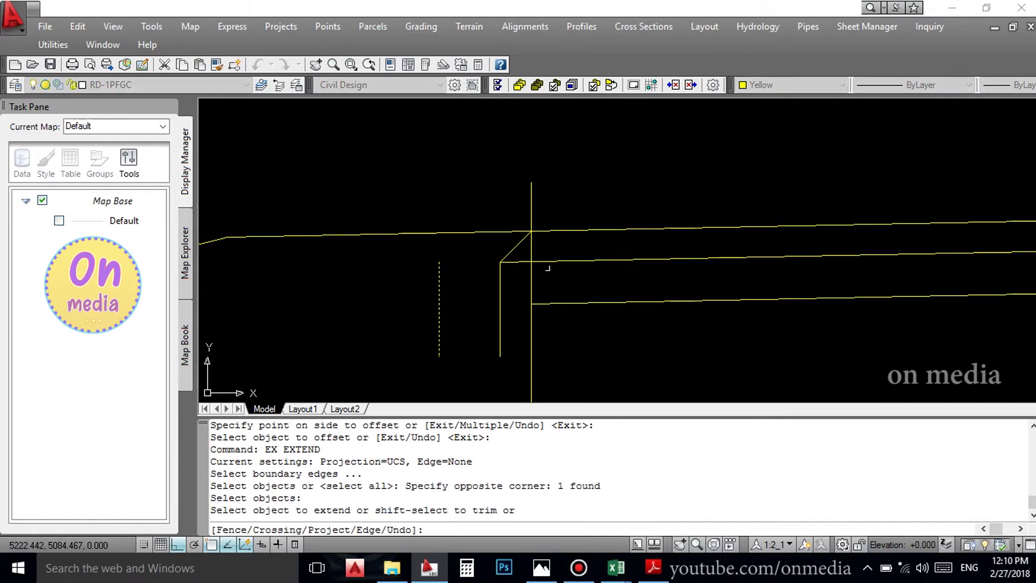
left_click(519, 263)
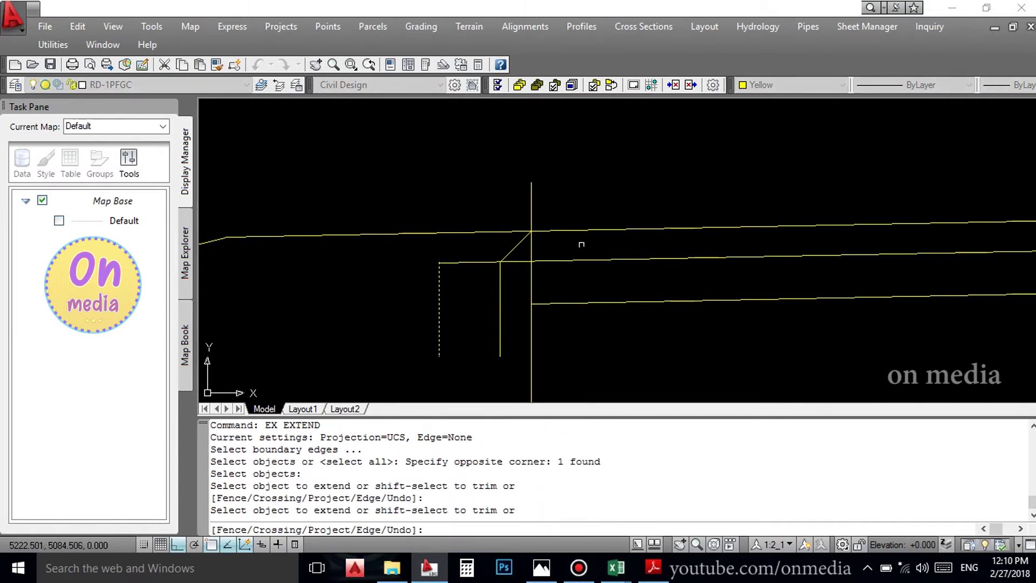
mouse_move(562, 306)
left_mouse_down()
mouse_move(559, 294)
mouse_move(483, 290)
left_mouse_up()
right_click(566, 203)
Delete the original short vertical line.
left_click(593, 203)
key("Delete")
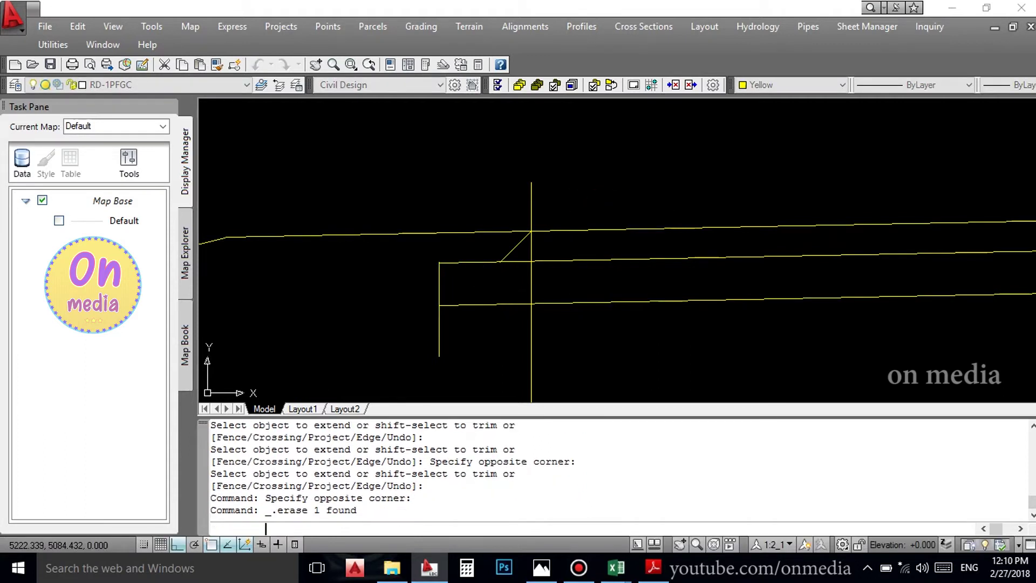
scroll(532, 237, "up", 3)
Copy the diagonal slope line further to the left.
left_click(500, 240)
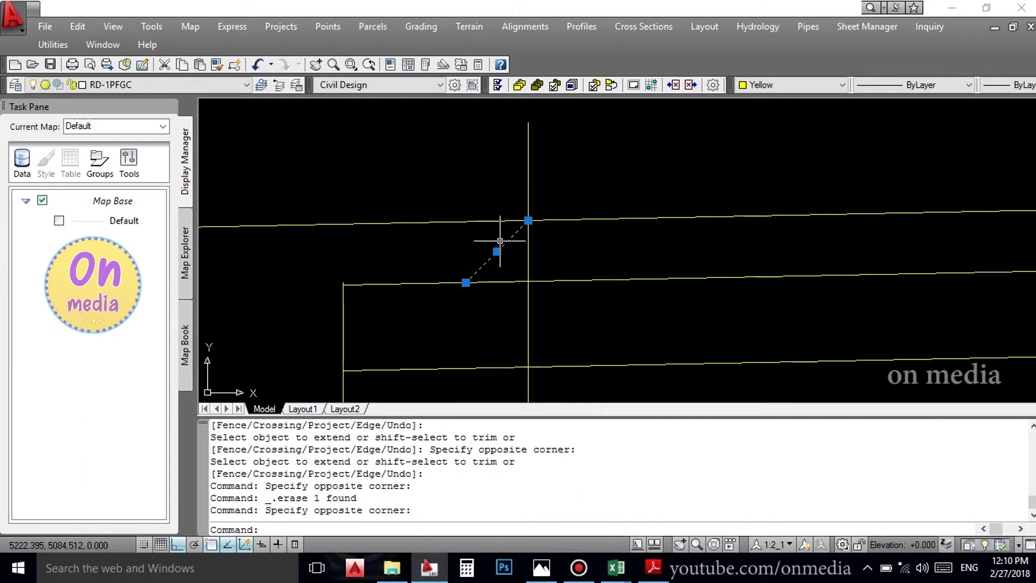
type("CO")
key("Return")
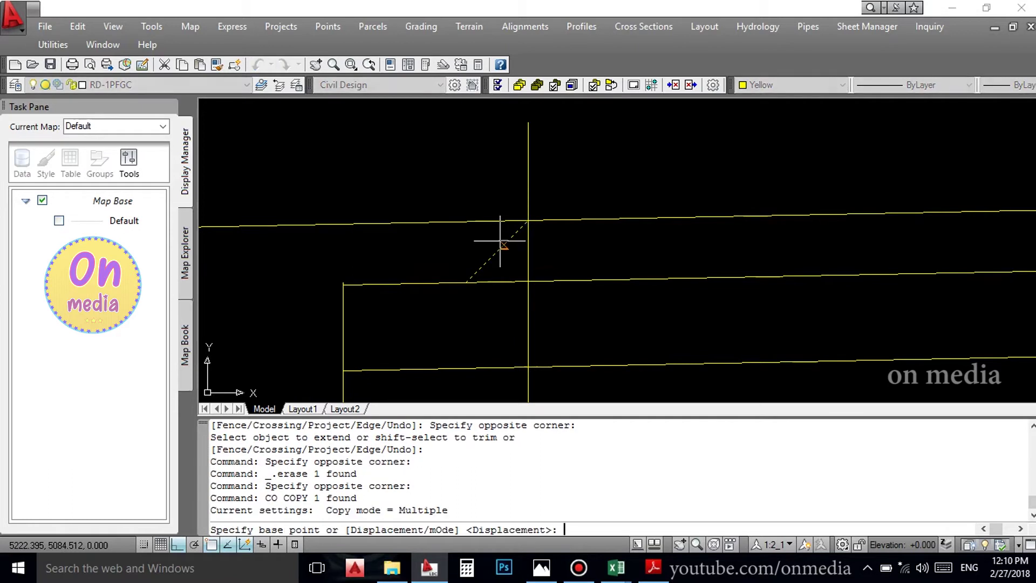
left_click(528, 220)
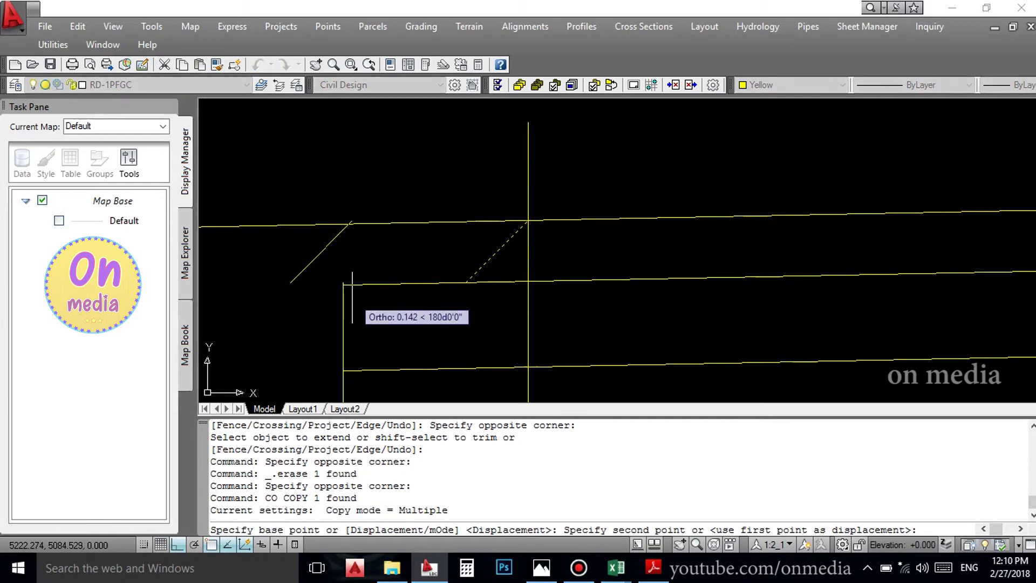
scroll(350, 297, "up", 3)
left_click(333, 274)
scroll(470, 259, "down", 2)
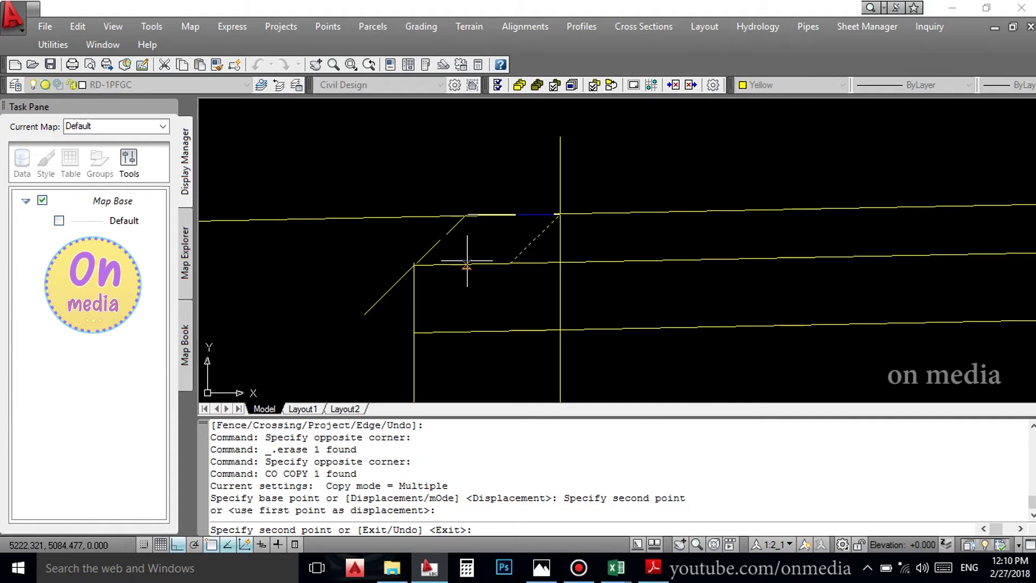
right_click(402, 179)
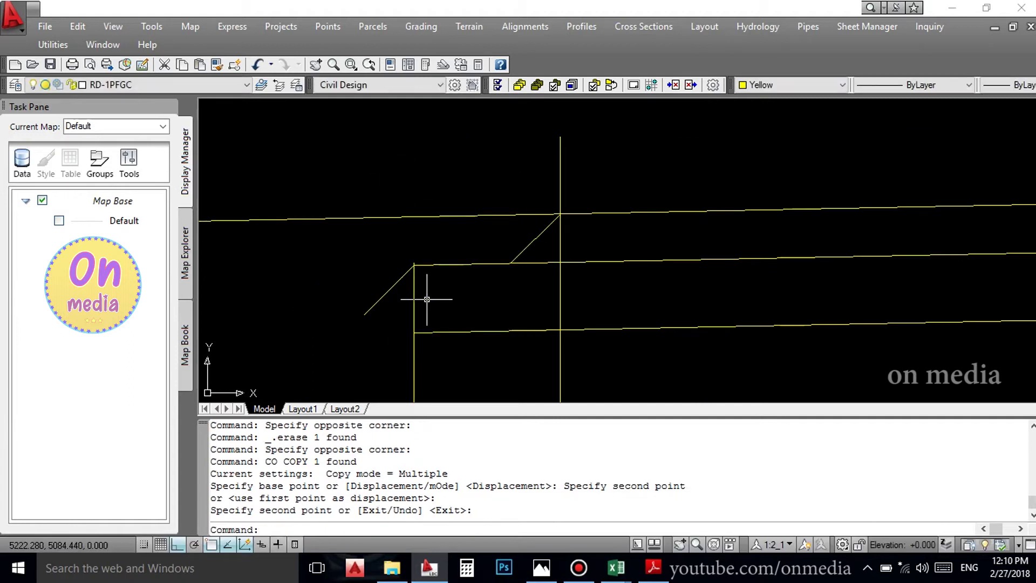
type("E")
Fillet the copied slope to the lower line with radius 0.
key("Escape")
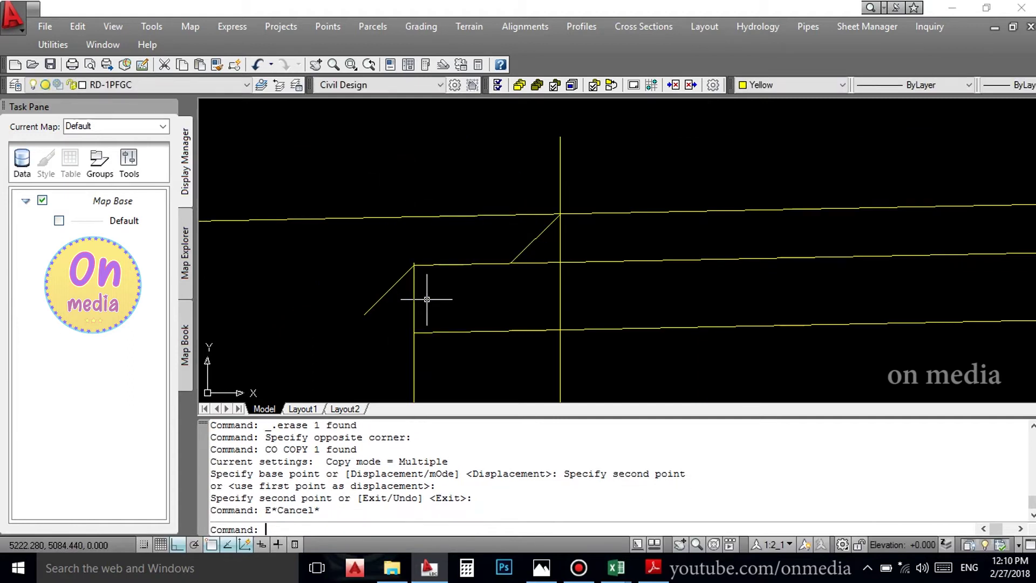
type("F")
key("Return")
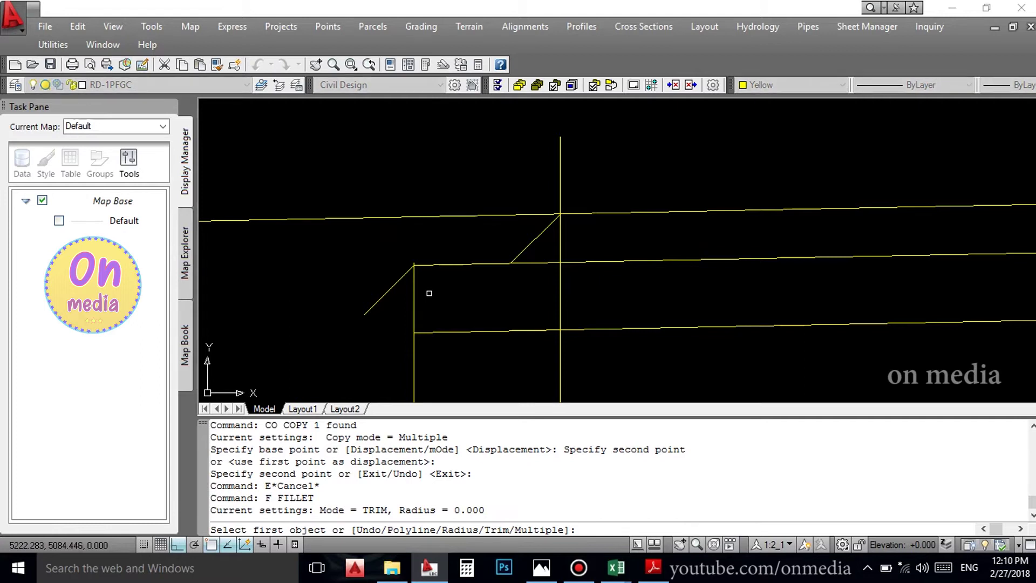
left_click(400, 279)
left_click(474, 332)
scroll(475, 338, "down", 2)
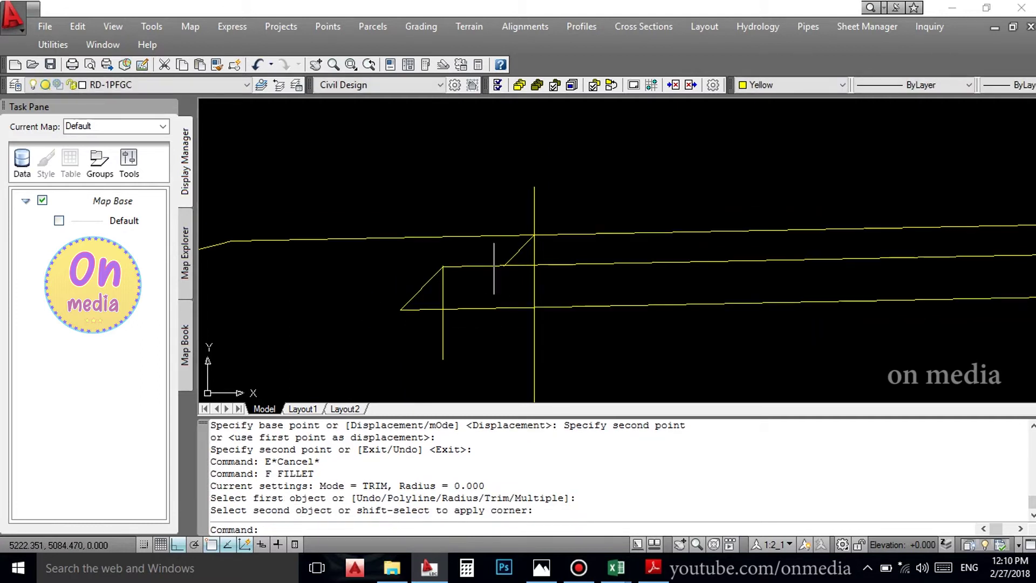
scroll(500, 260, "down", 1)
Erase the leftover vertical line below the corner.
left_click(492, 301)
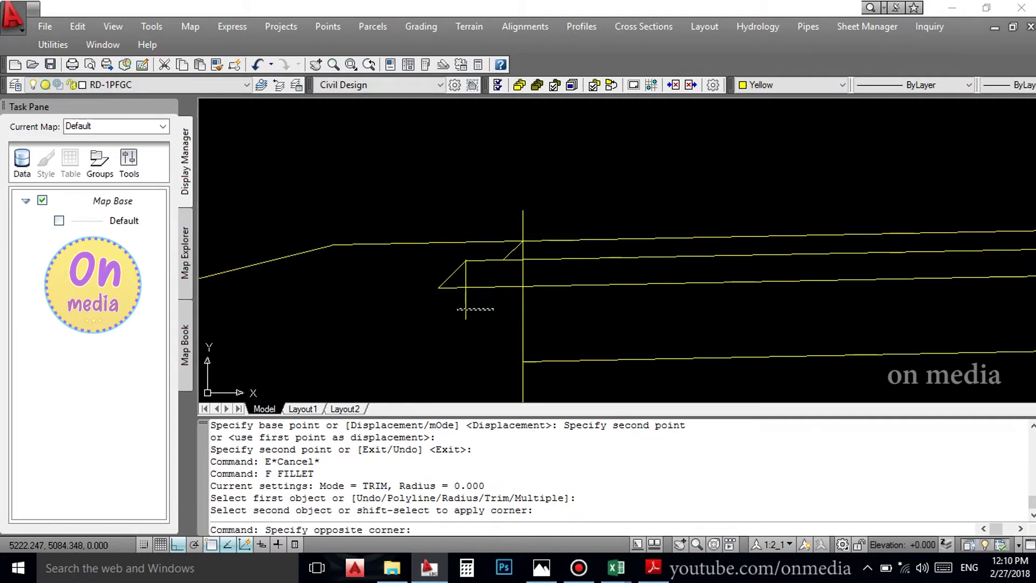
left_click(471, 334)
key("Delete")
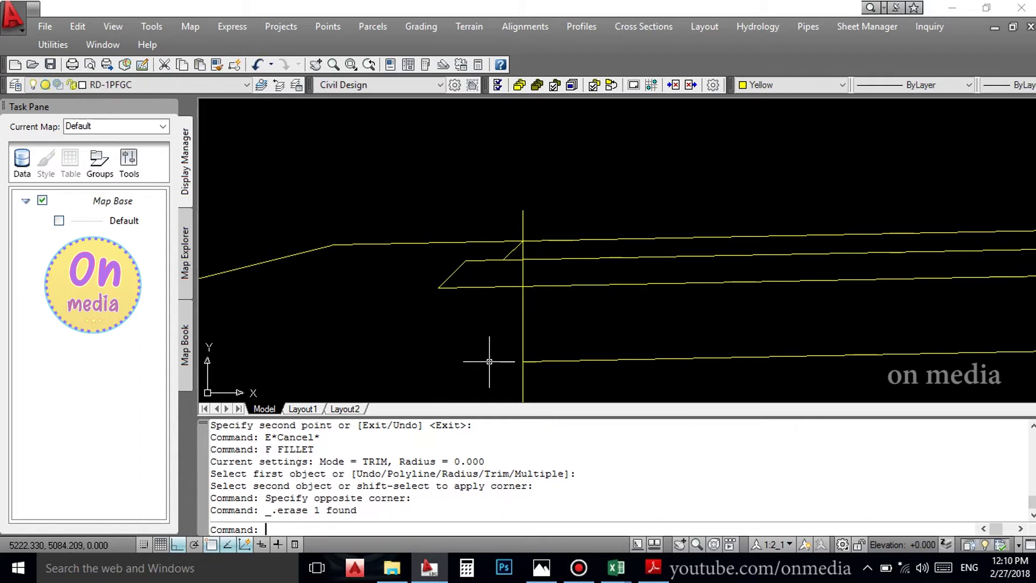
scroll(449, 266, "up", 3)
left_click(459, 284)
type("CO")
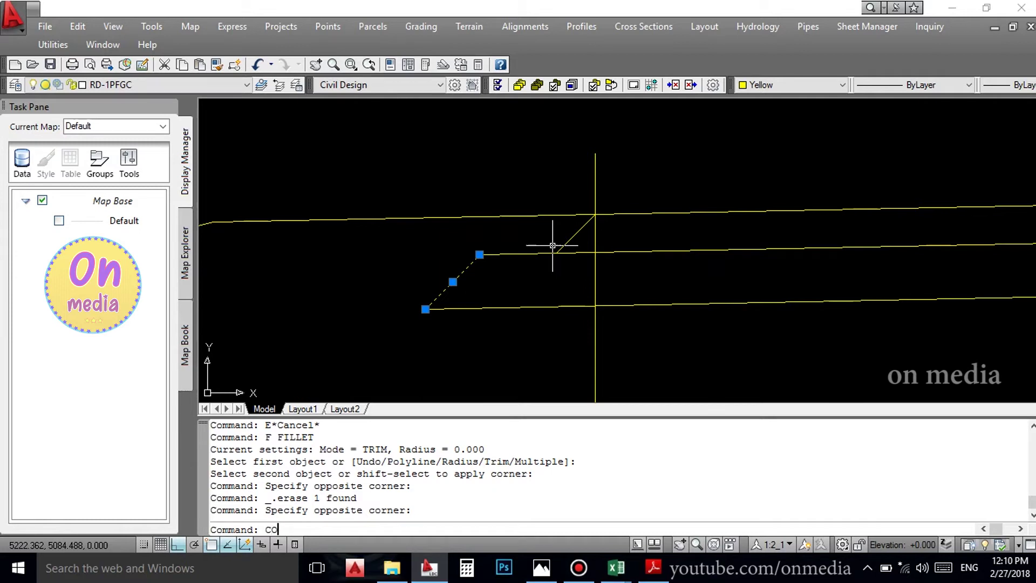
Copy the diagonal slope line from its endpoint to a position further left.
key("Return")
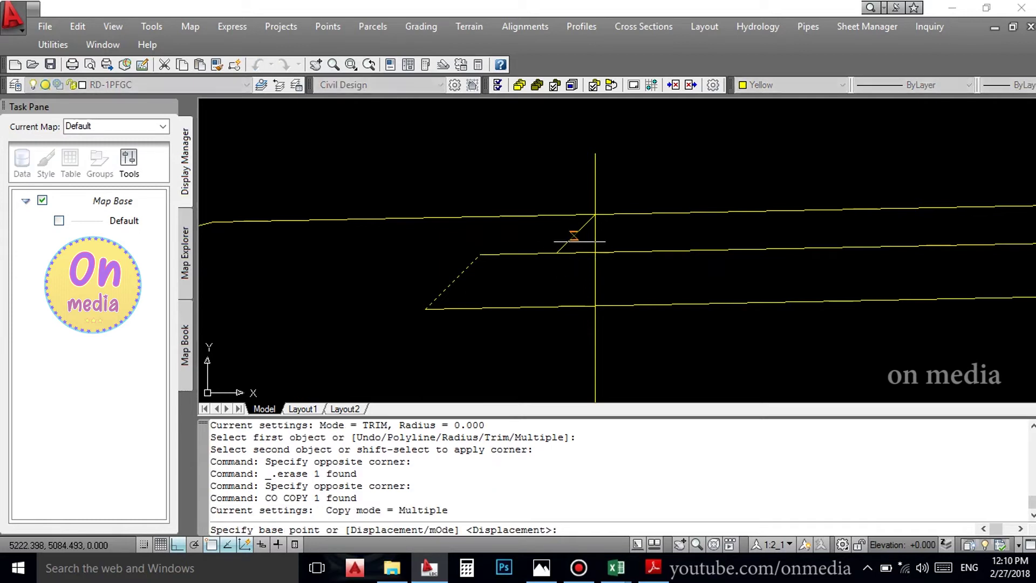
left_click(596, 214)
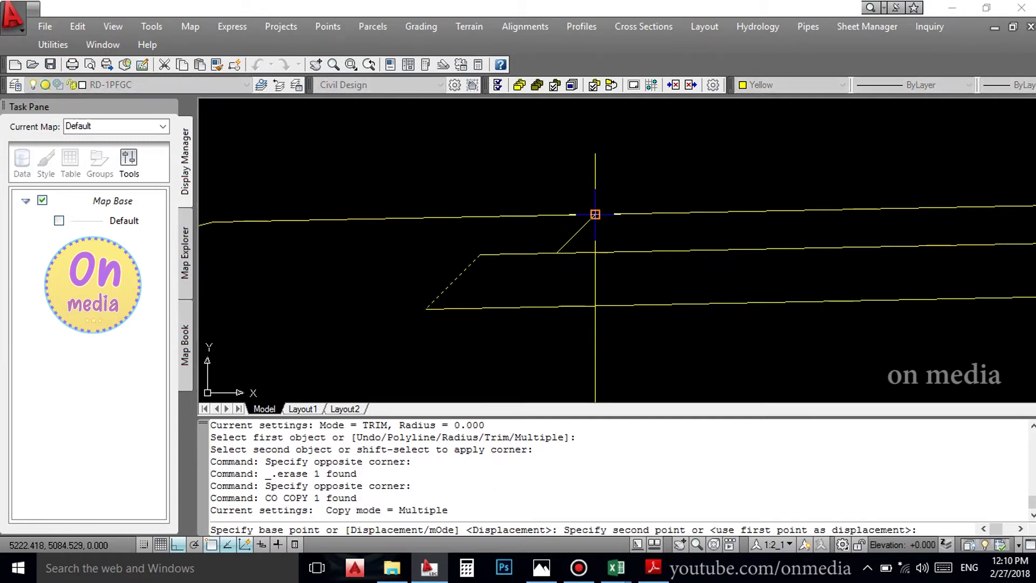
left_click(475, 258)
right_click(441, 197)
left_click(441, 198)
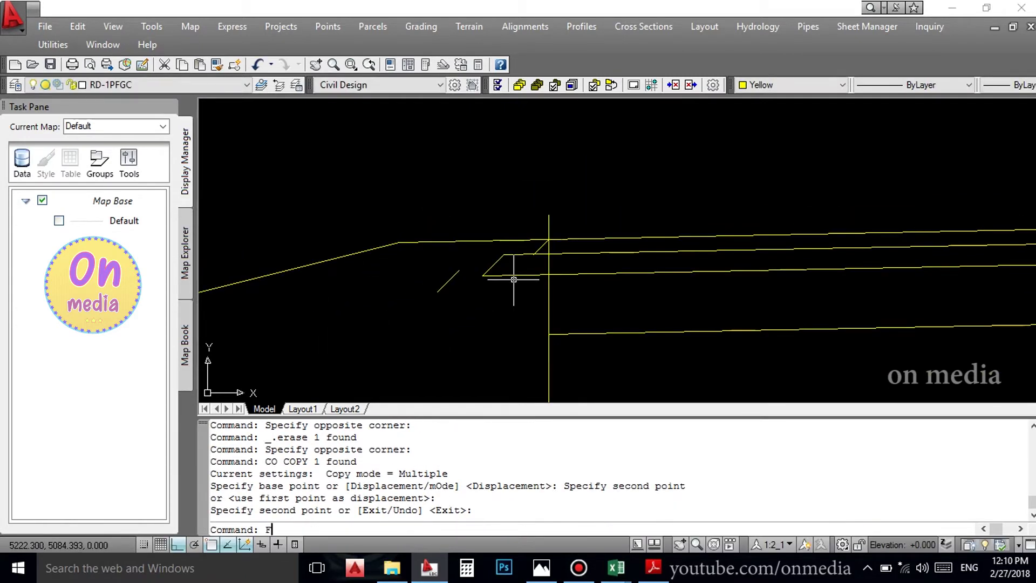
Fillet the copied diagonal with the lower layer lines to close both corners.
key("Return")
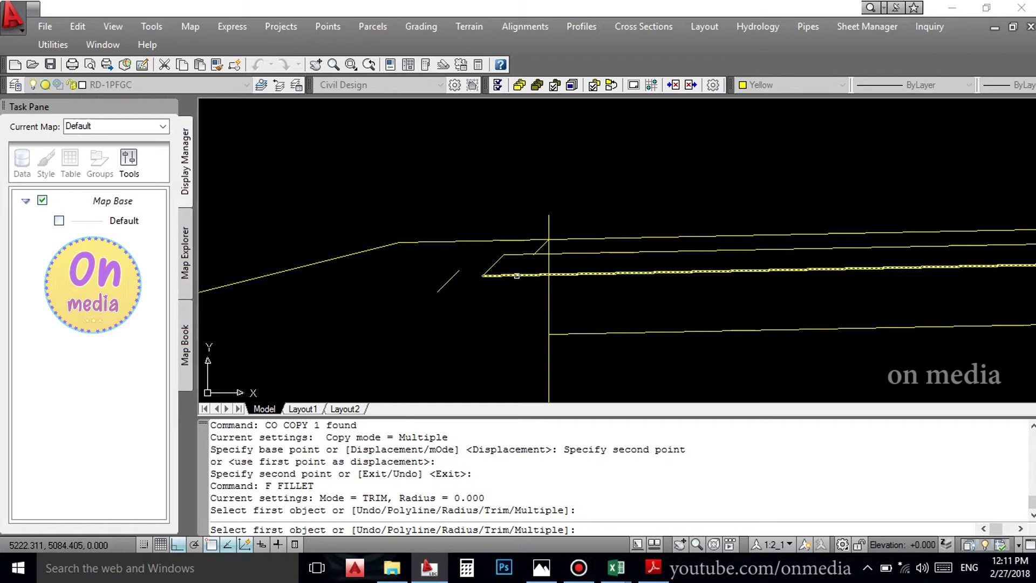
left_click(504, 275)
left_click(441, 286)
right_click(458, 185)
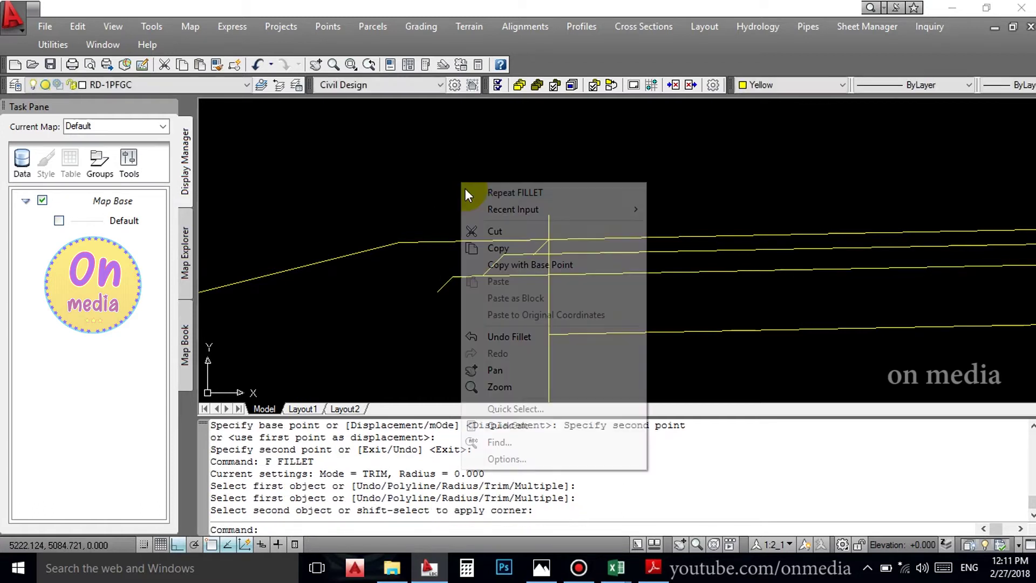
left_click(477, 196)
left_click(445, 284)
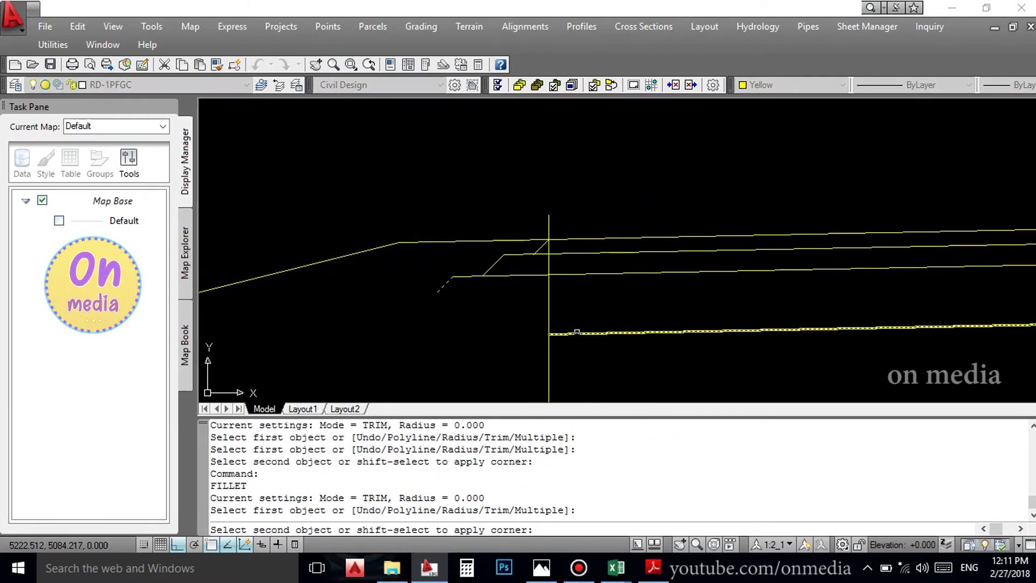
left_click(572, 333)
Erase the right vertical line using a crossing selection.
left_click_drag(485, 278, 454, 284)
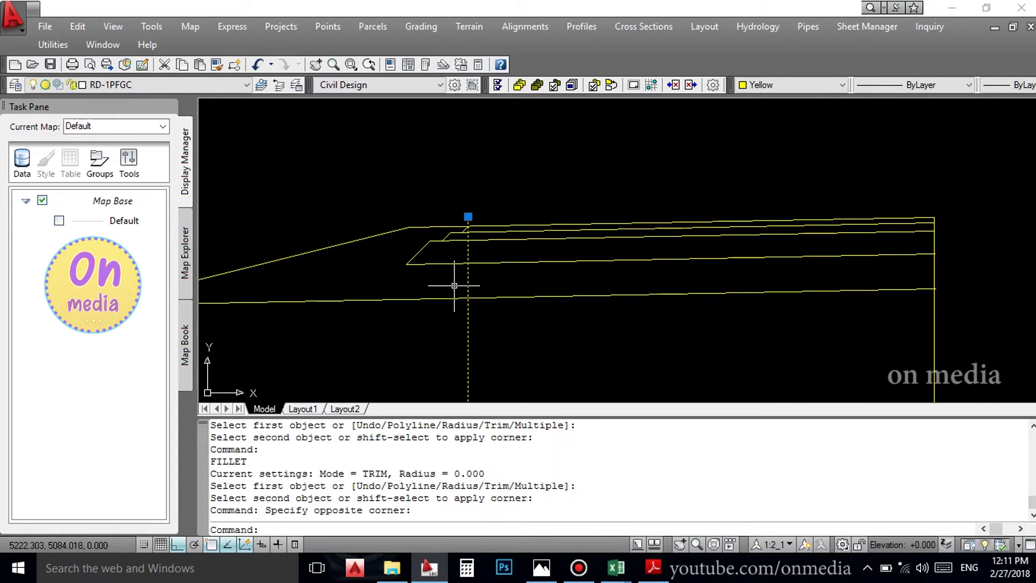
key("Delete")
scroll(453, 267, "up", 1)
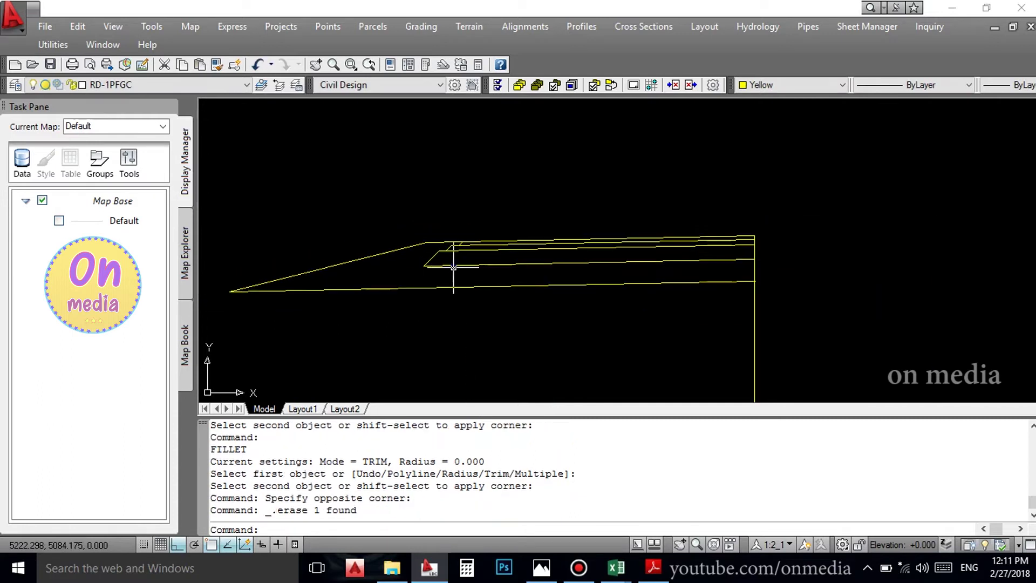
scroll(716, 289, "up", 2)
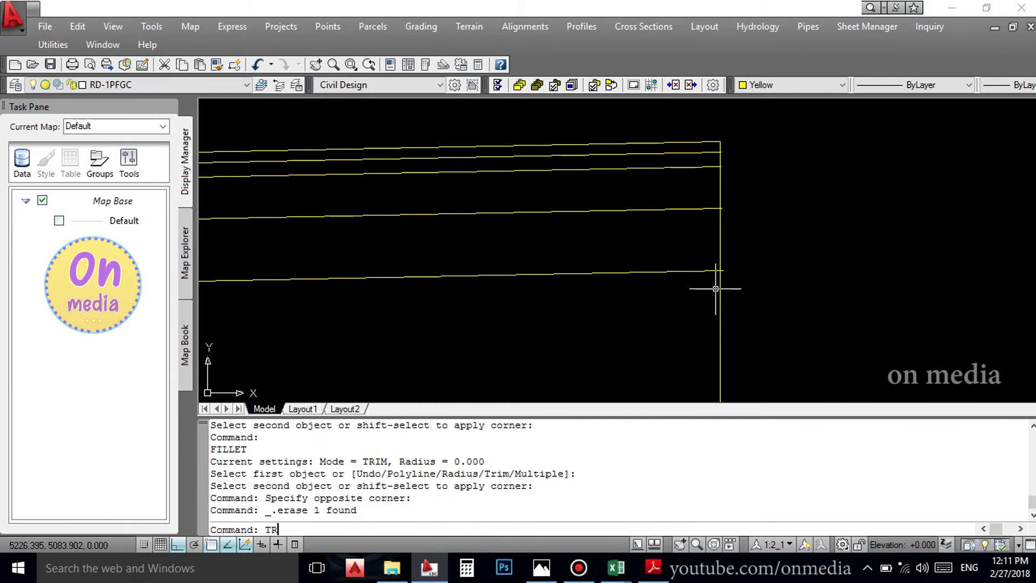
Trim the layer line ends overhanging the right vertical edge.
key("Return")
key("Return")
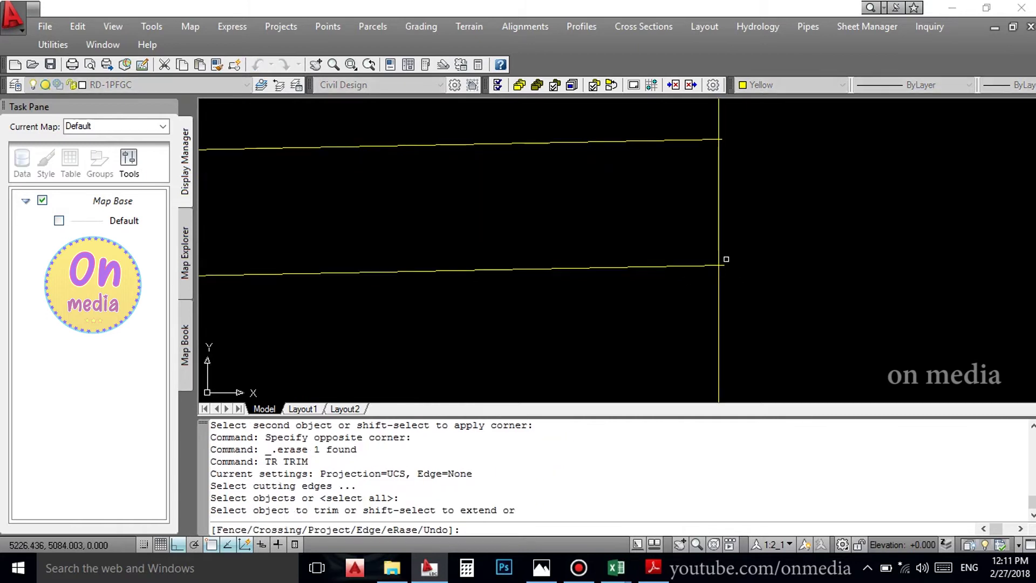
left_click(726, 264)
scroll(723, 226, "up", 2)
left_click(700, 205)
scroll(707, 178, "down", 2)
scroll(701, 208, "up", 2)
left_click(682, 205)
scroll(687, 243, "down", 2)
scroll(691, 195, "up", 2)
Trim the remaining overhangs, then make Red the current drawing colour.
left_click(642, 138)
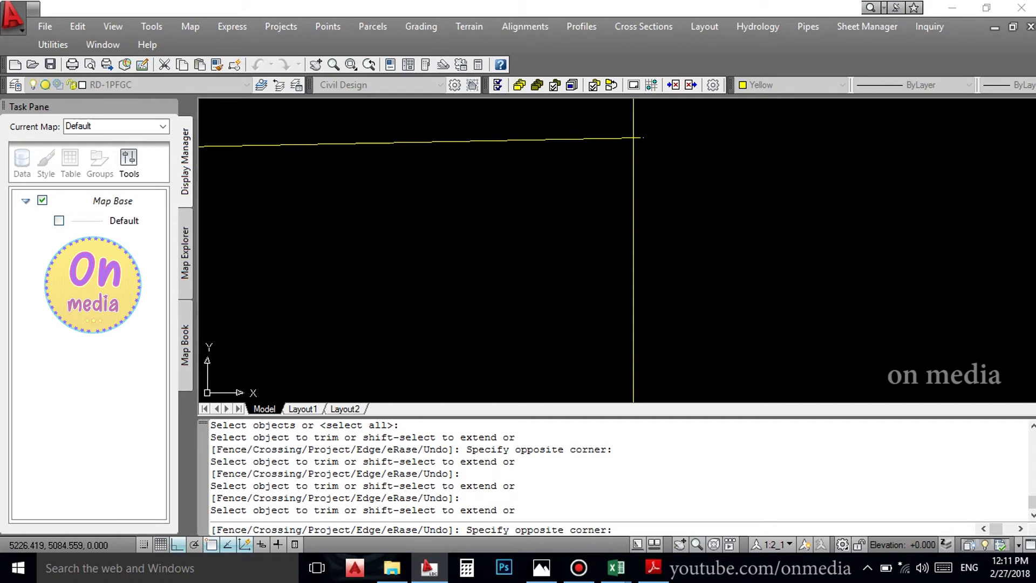
left_click(642, 146)
middle_click_drag(639, 140, 666, 173)
scroll(666, 173, "down", 3)
right_click(672, 172)
left_click(696, 172)
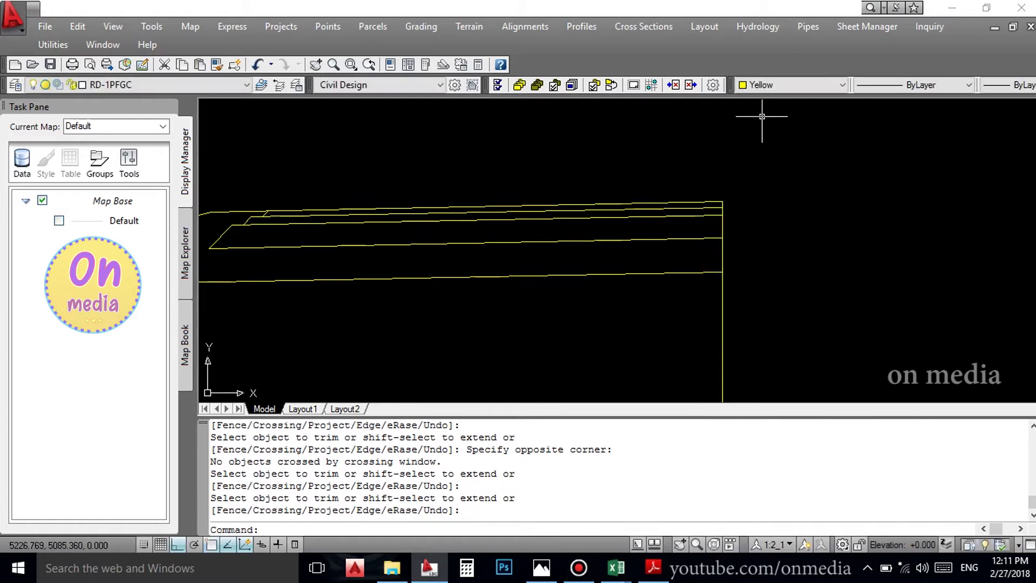
left_click(763, 84)
left_click(761, 126)
Create closed boundary polylines by picking points inside each road layer region.
scroll(674, 227, "down", 5)
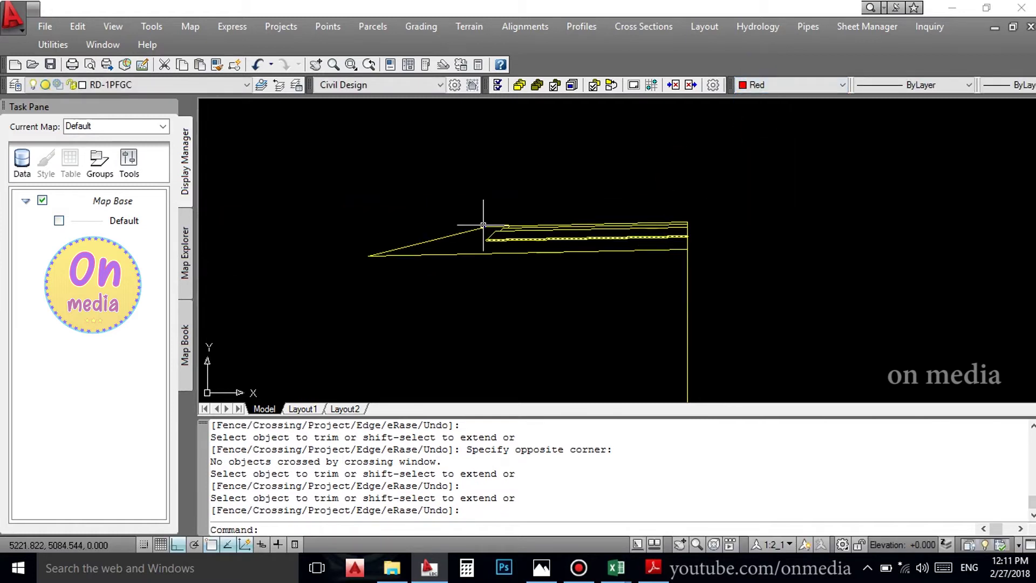
scroll(561, 224, "up", 5)
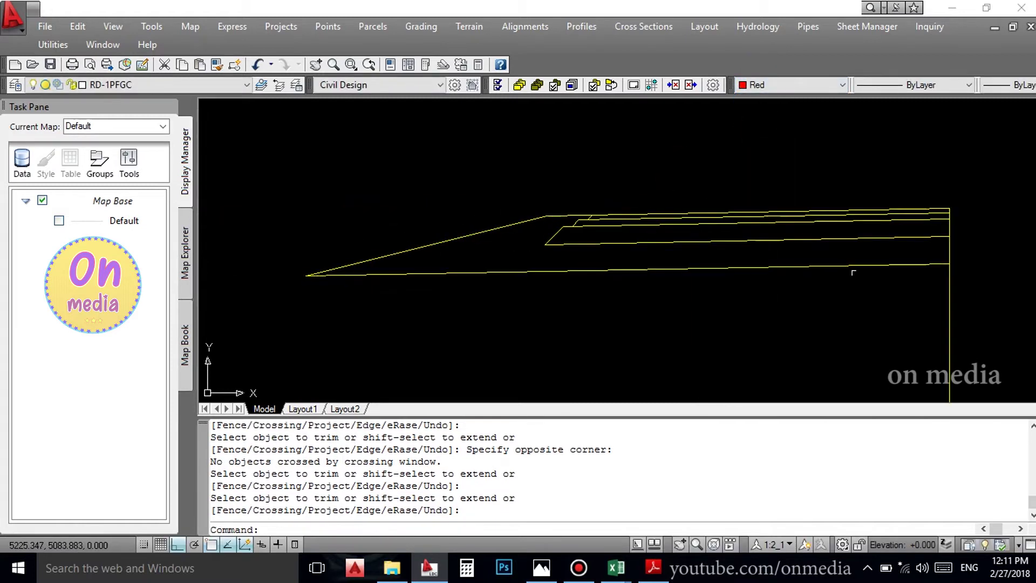
type("BO")
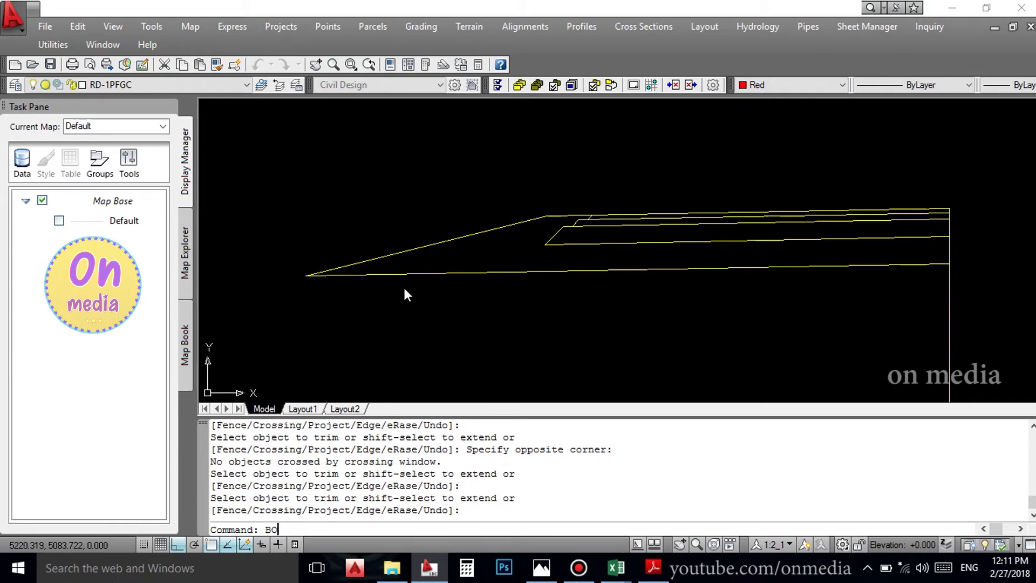
key("Return")
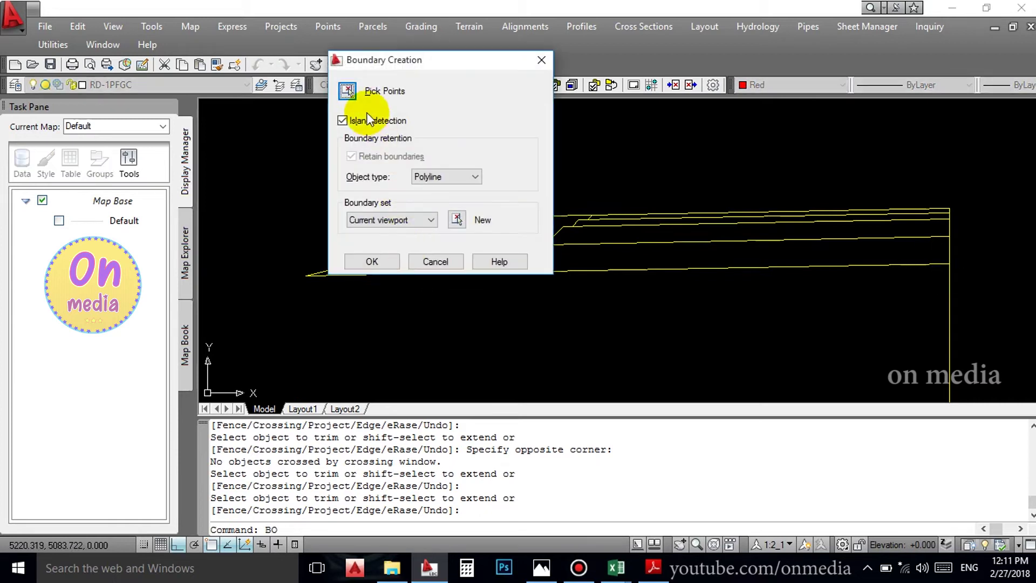
left_click(350, 91)
left_click(567, 260)
left_click(588, 225)
left_click(593, 224)
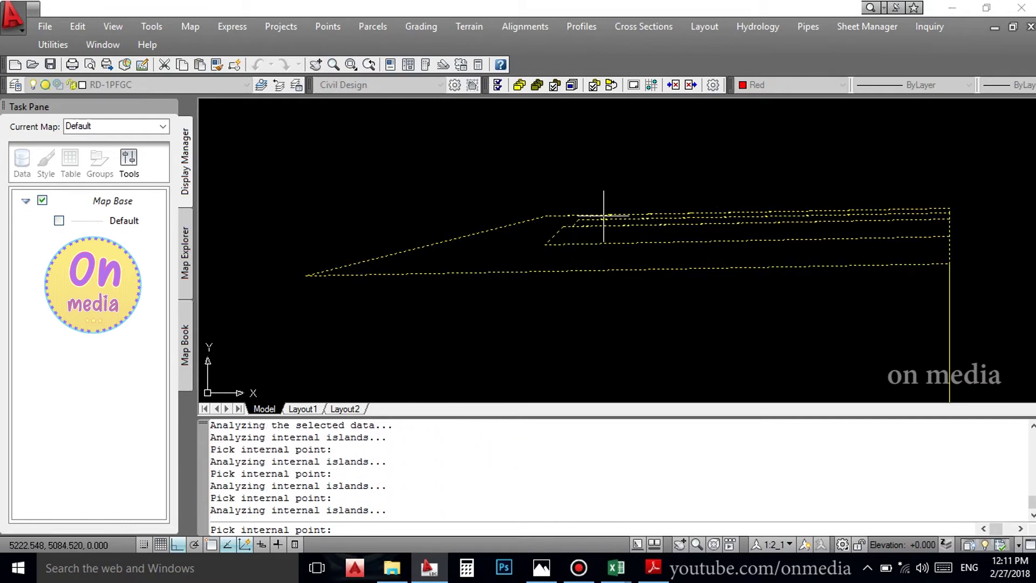
key("Return")
Select the four new boundary polylines.
left_click(618, 212)
scroll(588, 215, "up", 2)
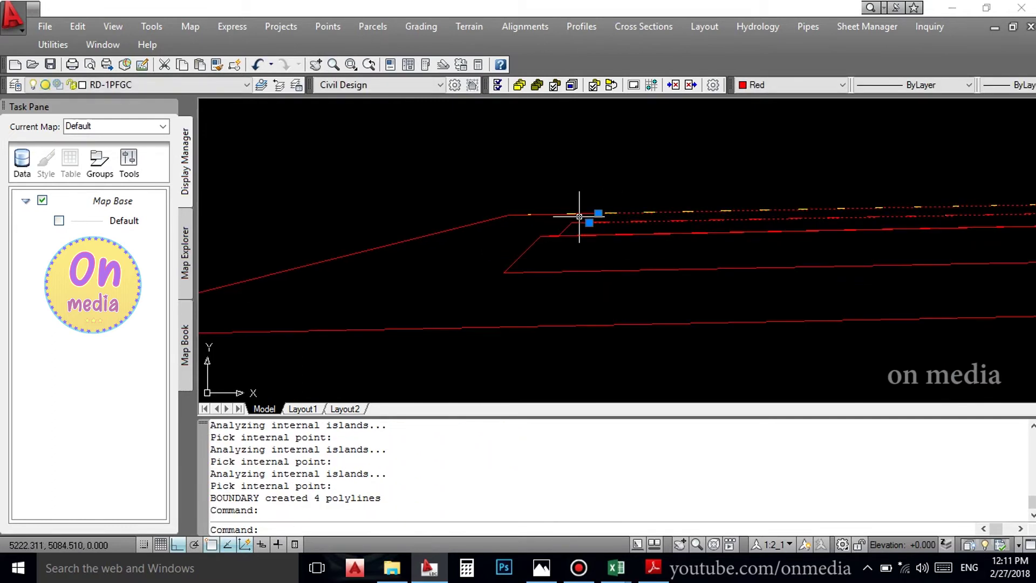
left_click(659, 221)
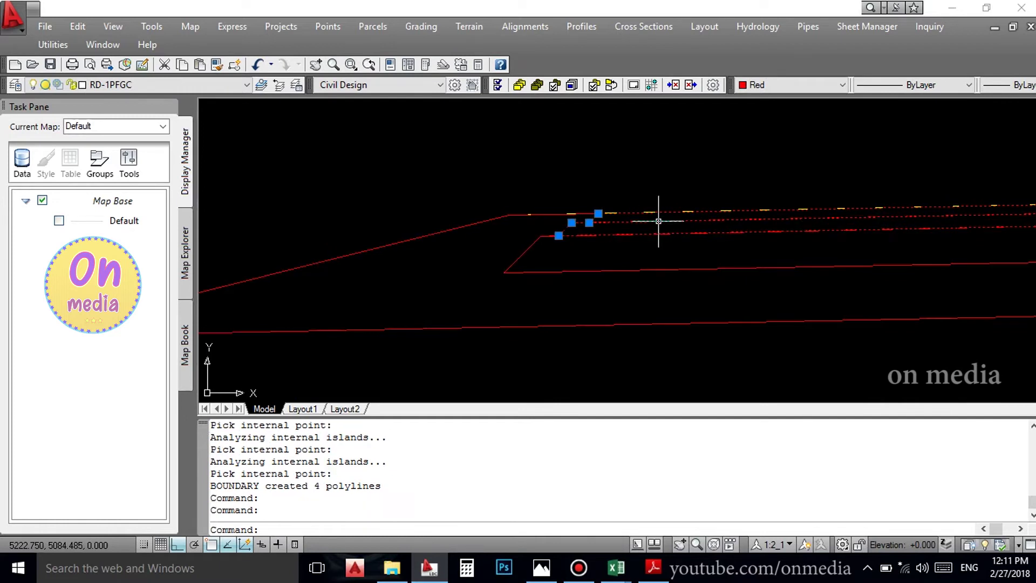
left_click(567, 233)
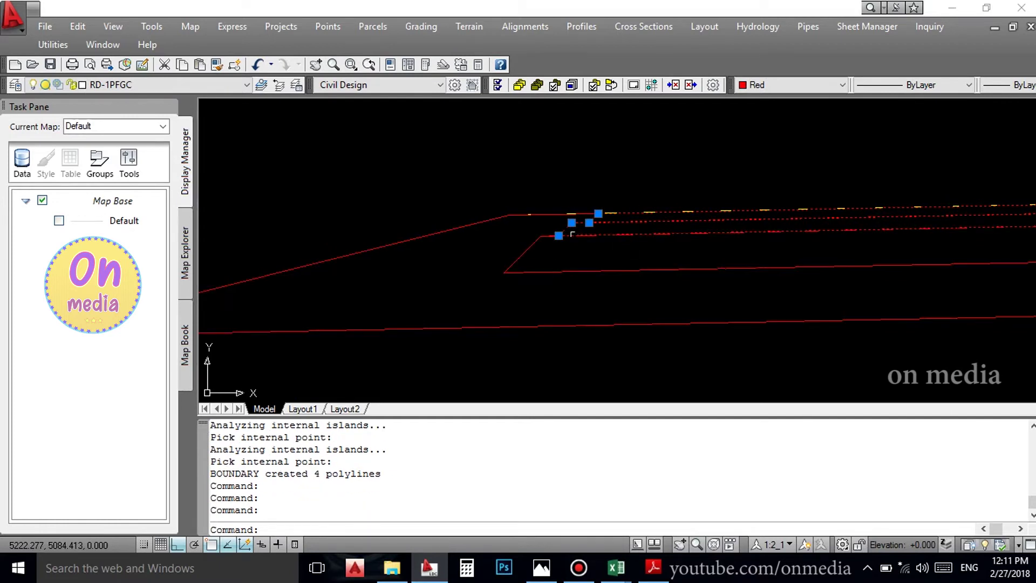
left_click(532, 214)
Move the four boundary polylines above the original sketch.
type("m")
key("Return")
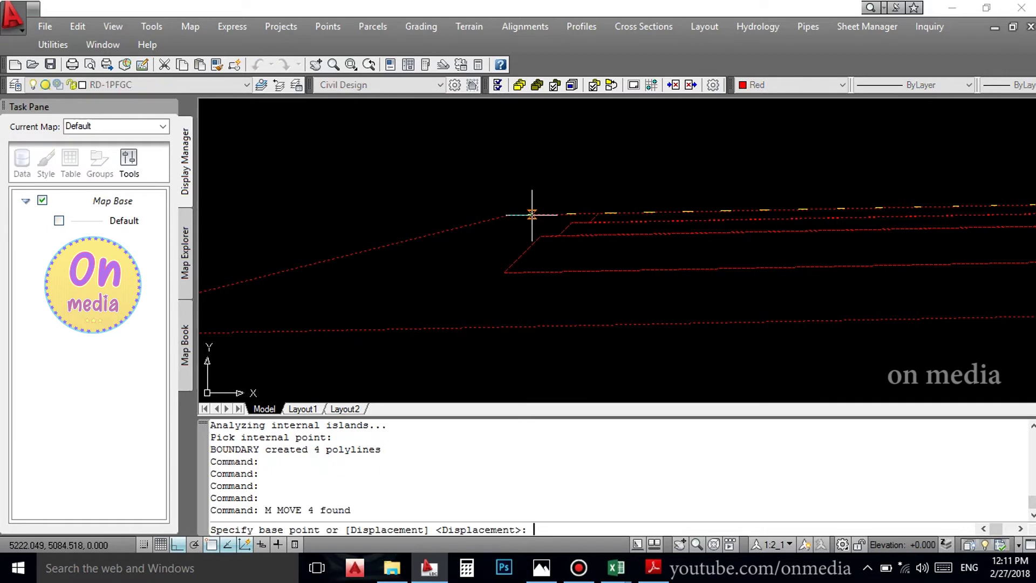
scroll(518, 243, "down", 3)
left_click(566, 355)
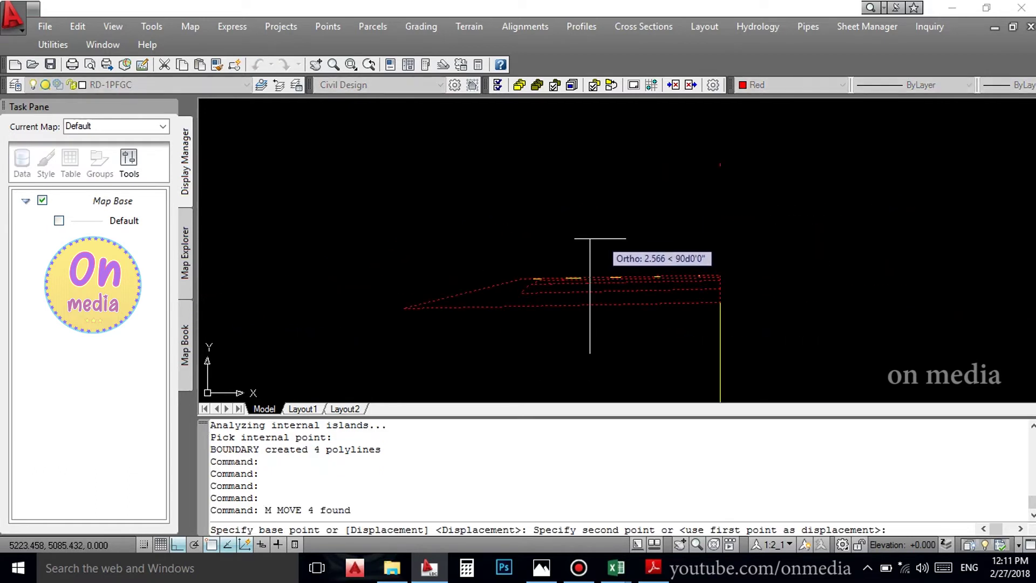
left_click(606, 227)
Erase the yellow sketch lines with a window selection.
left_click(795, 254)
left_click(406, 338)
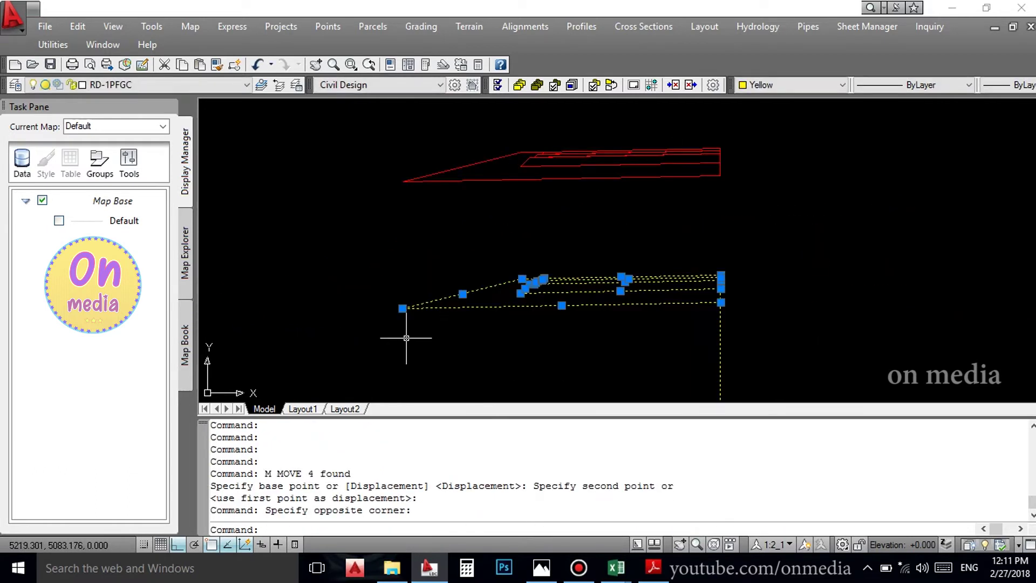
key("Delete")
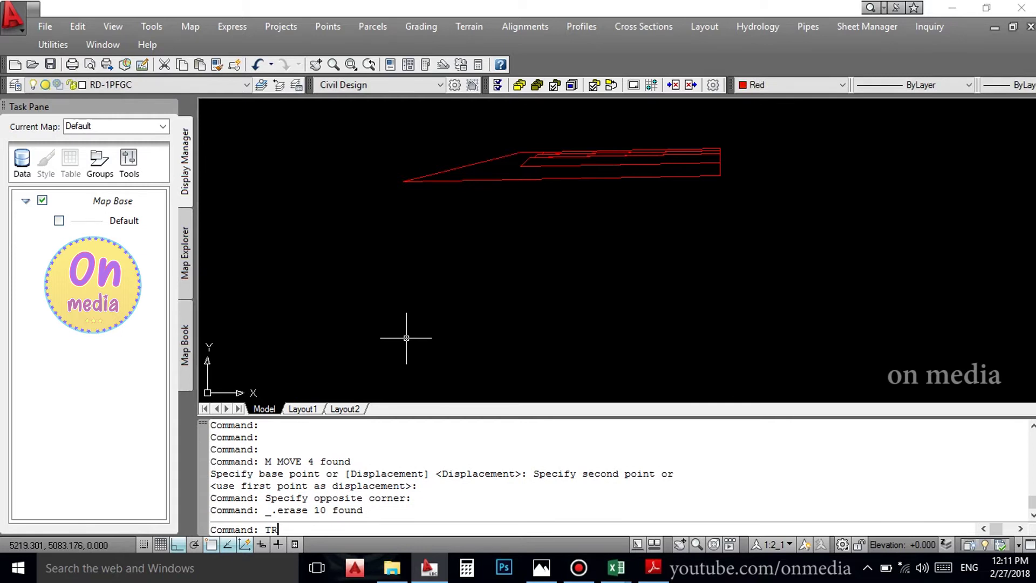
key("Return")
scroll(701, 180, "up", 4)
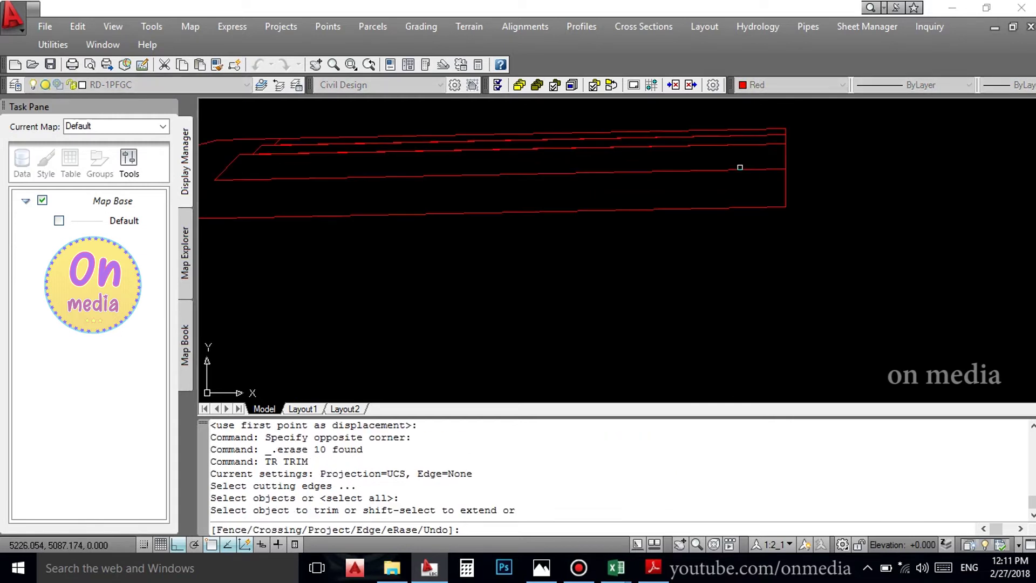
Trim the four vertical connector segments at the right end of the template polylines.
left_click(785, 182)
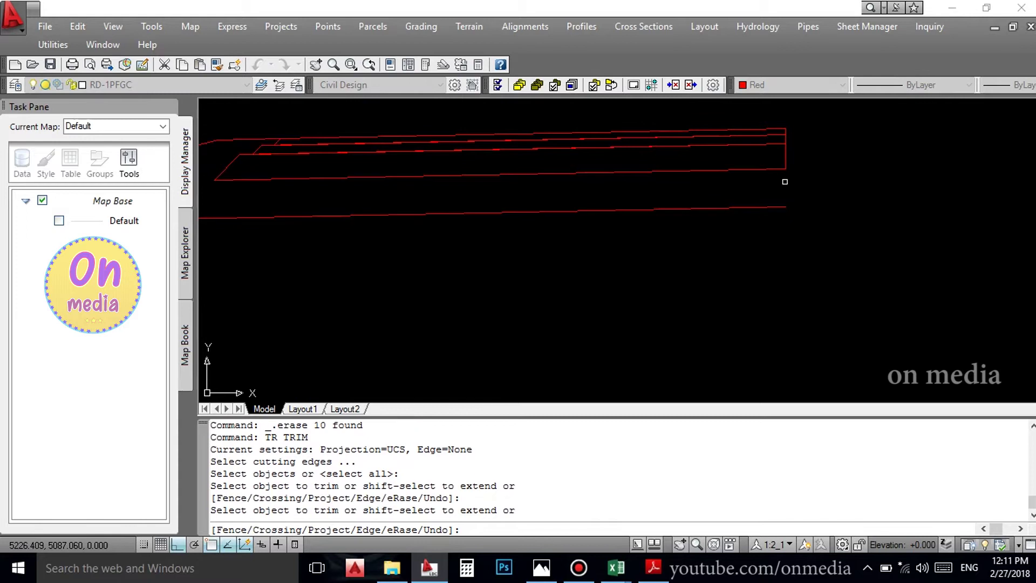
left_click(786, 159)
scroll(785, 138, "up", 3)
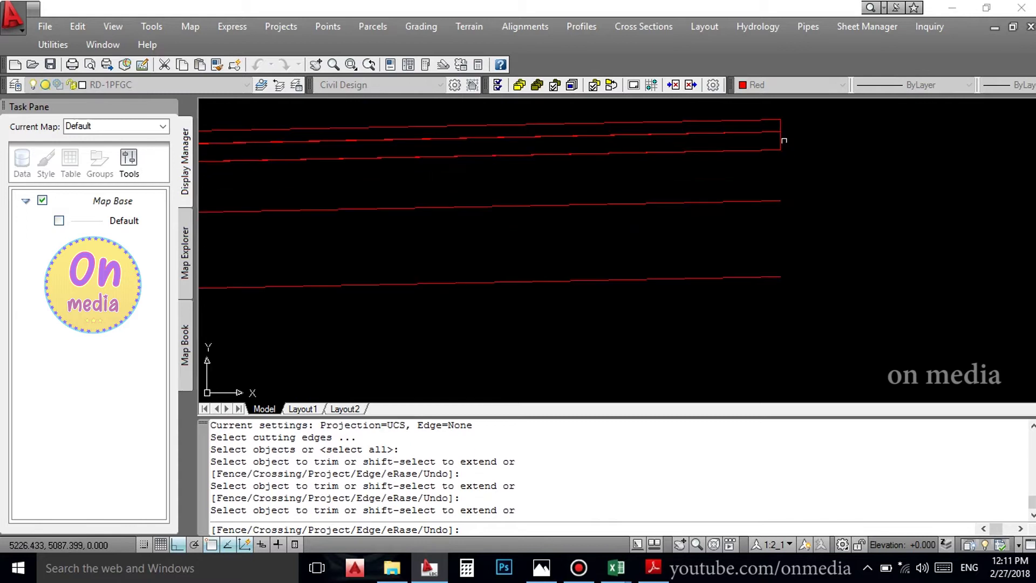
left_click(780, 140)
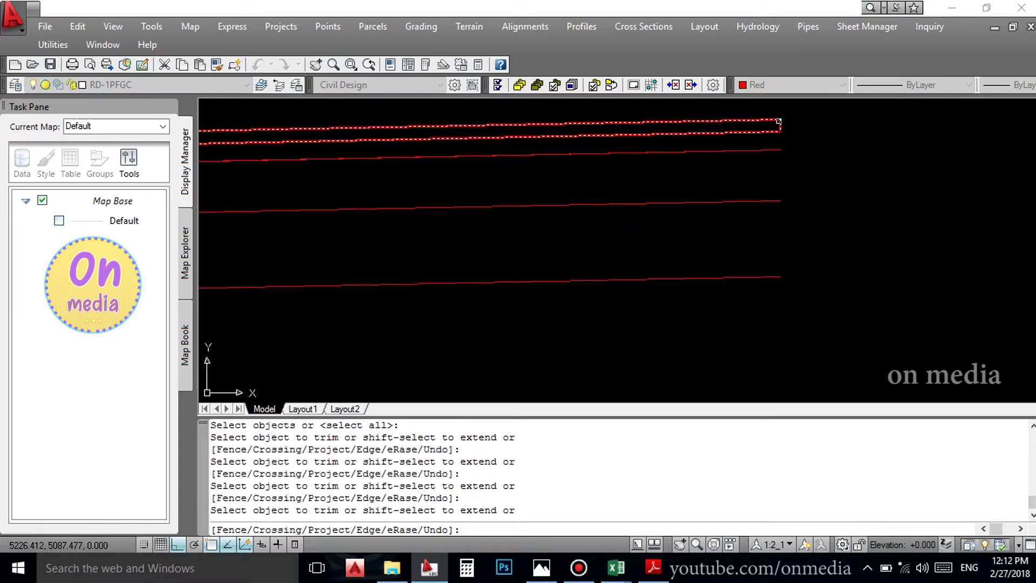
left_click(778, 122)
scroll(748, 264, "down", 5)
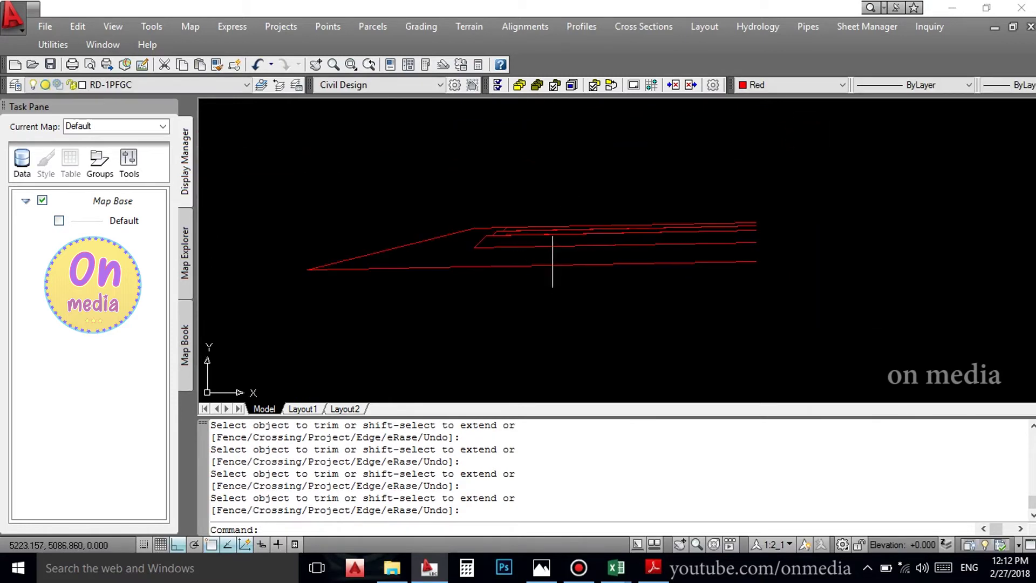
left_click(562, 173)
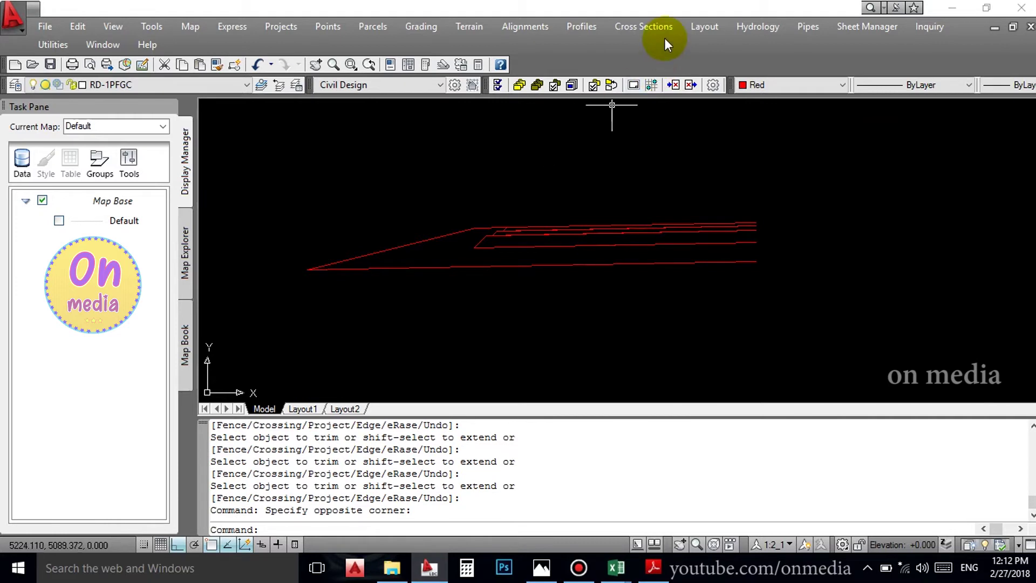
left_click(649, 28)
left_click(521, 171)
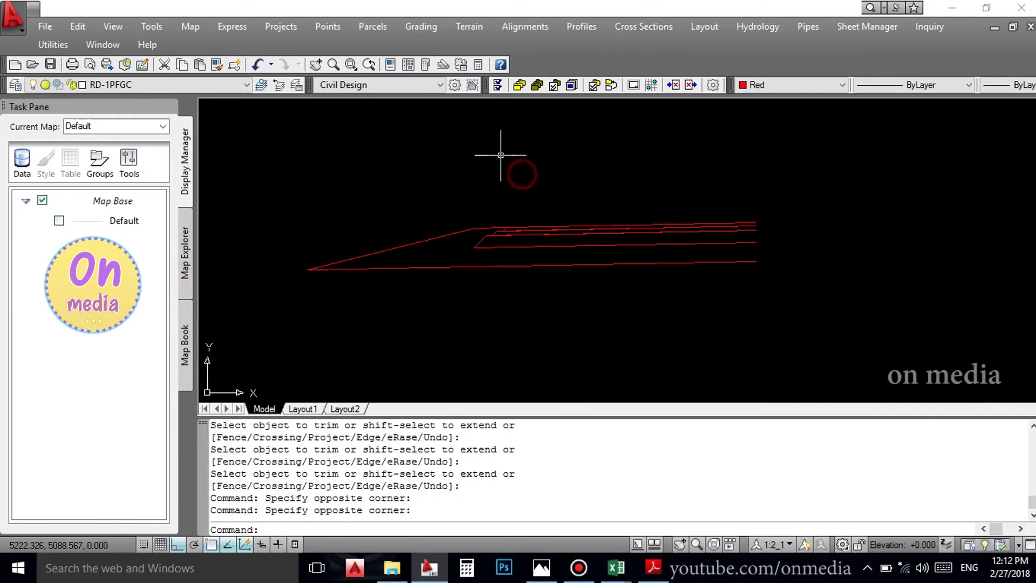
left_click(619, 25)
mouse_move(652, 118)
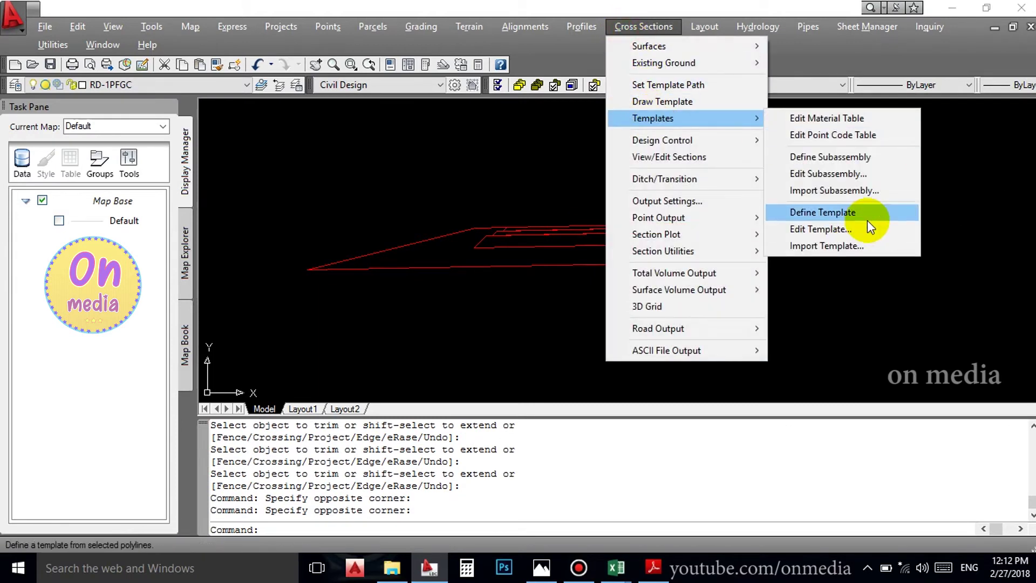
Define a symmetrical template from the top line's right end, four surfaces, first one Asphalt.
left_click(866, 219)
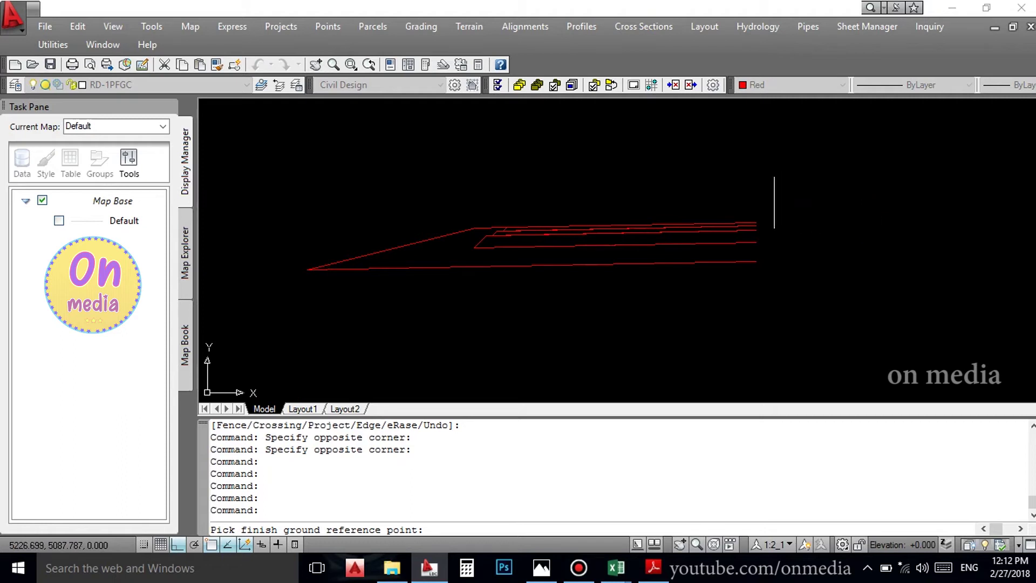
left_click(756, 222)
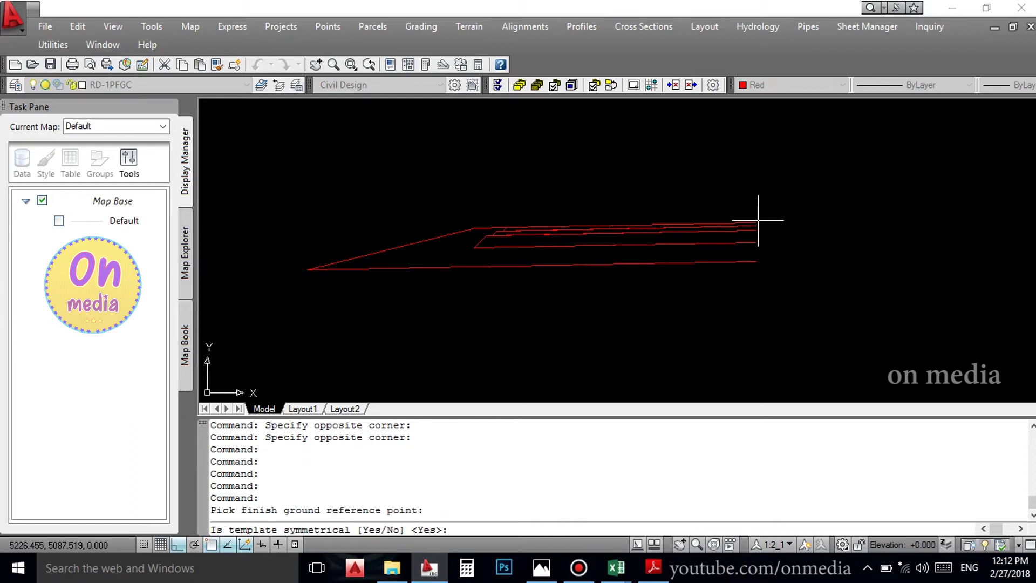
key("Return")
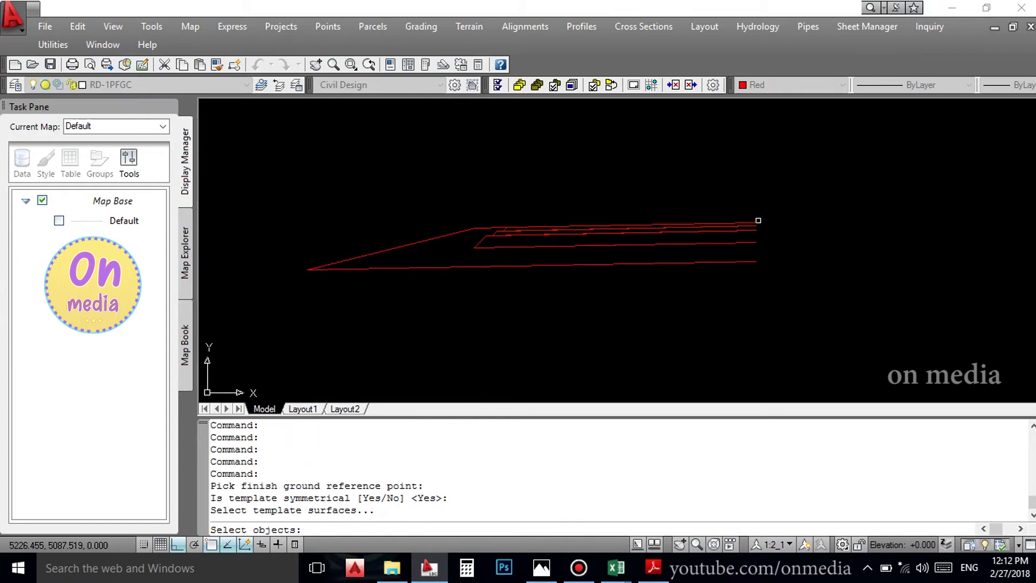
left_click(810, 176)
left_click(241, 364)
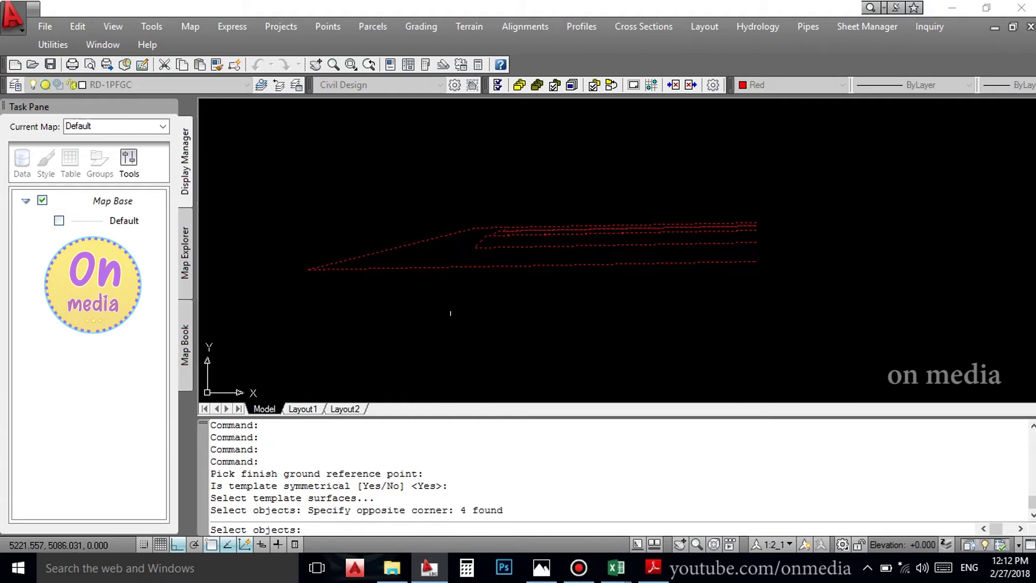
key("Return")
key("Return")
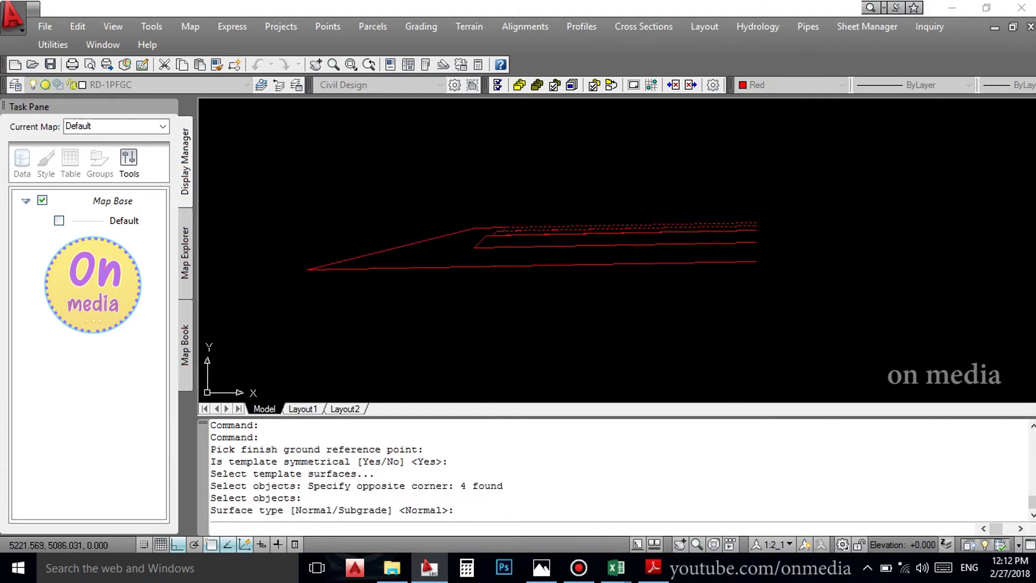
left_click(440, 247)
left_click(452, 387)
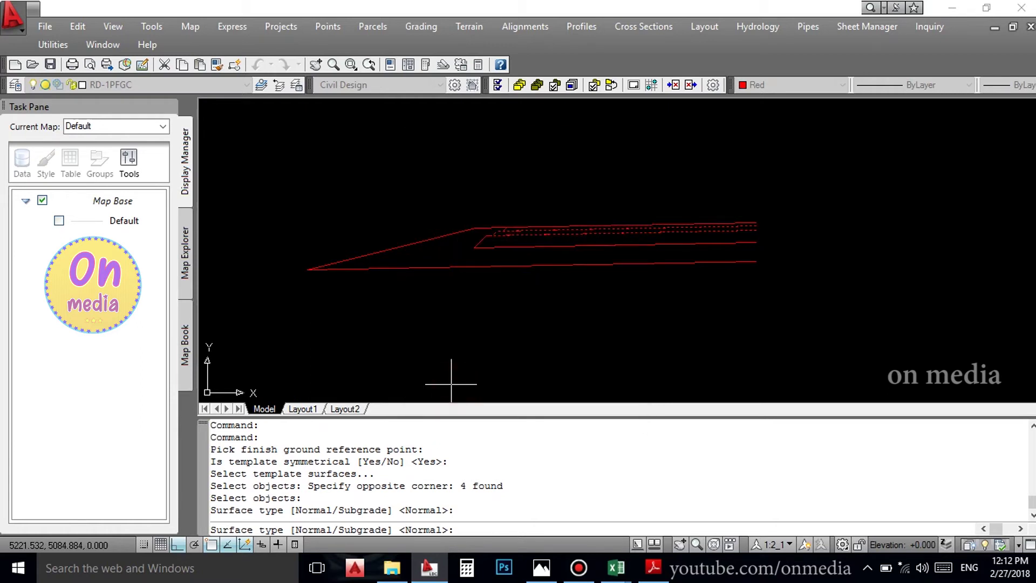
key("Return")
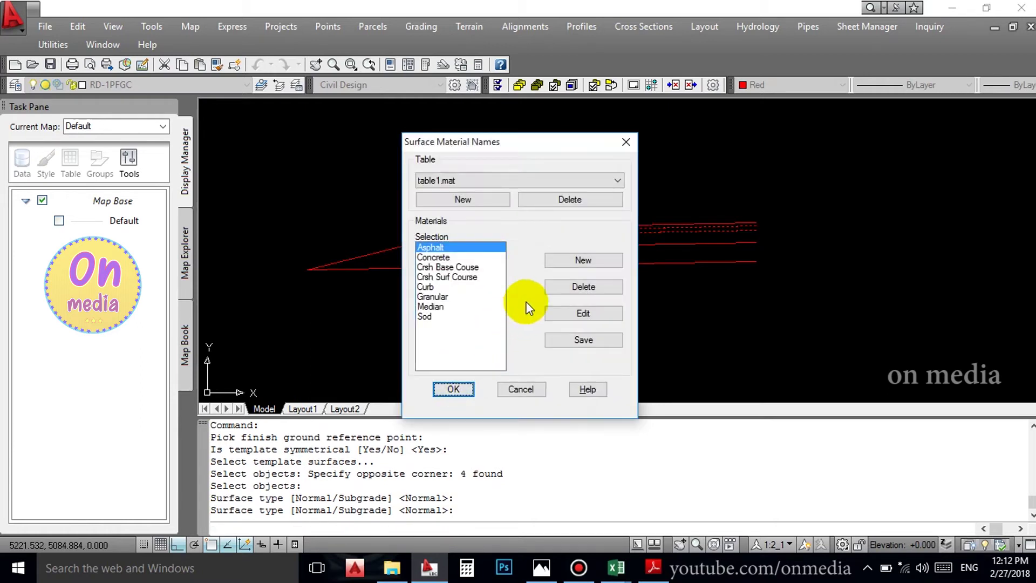
Create the ASPHALT 2 material and assign it to the second surface.
left_click(573, 266)
type("ASPHALT 2")
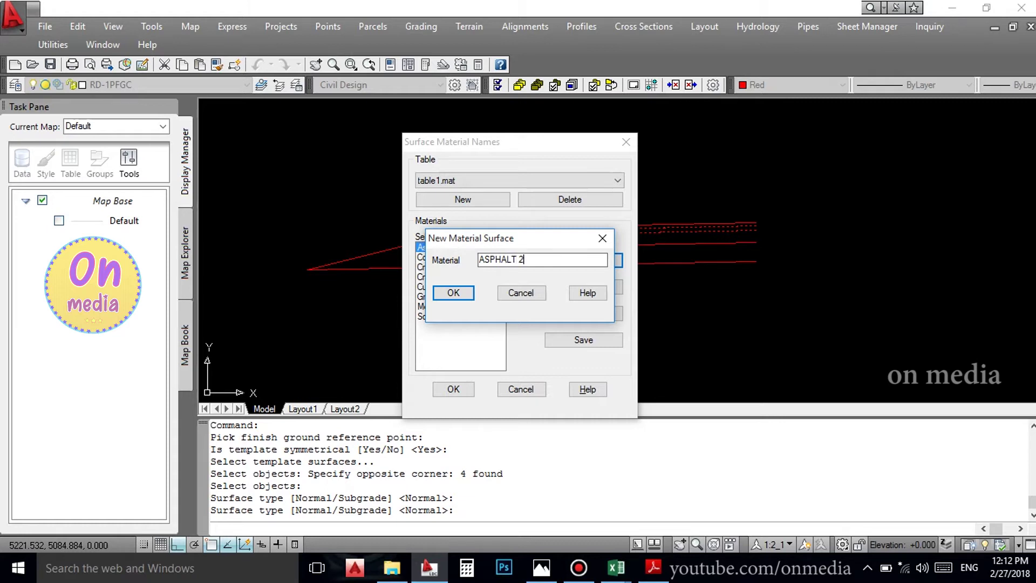
left_click(449, 294)
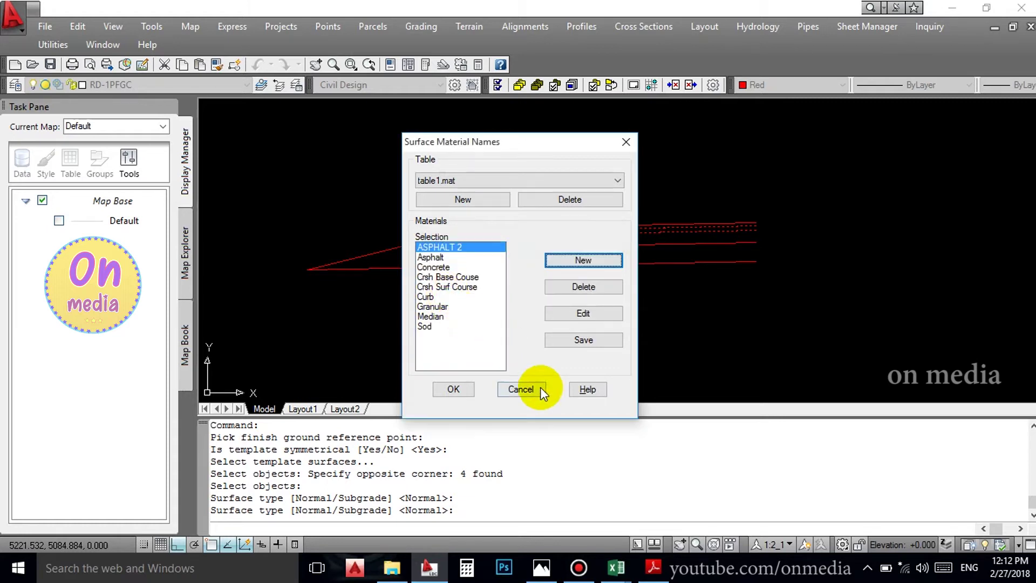
left_click(461, 392)
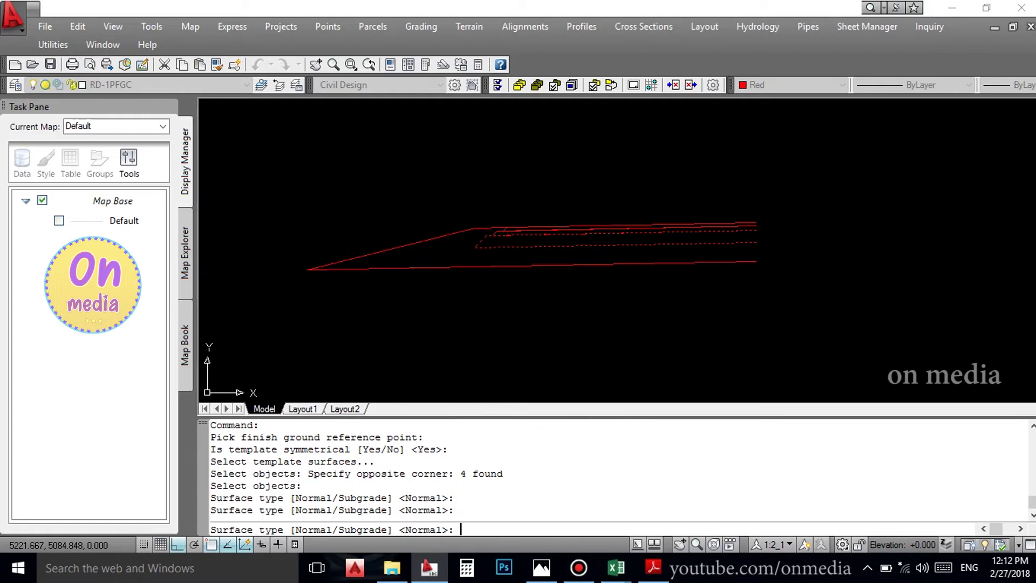
key("Return")
Create the AGG material and assign it to the third surface.
left_click(569, 262)
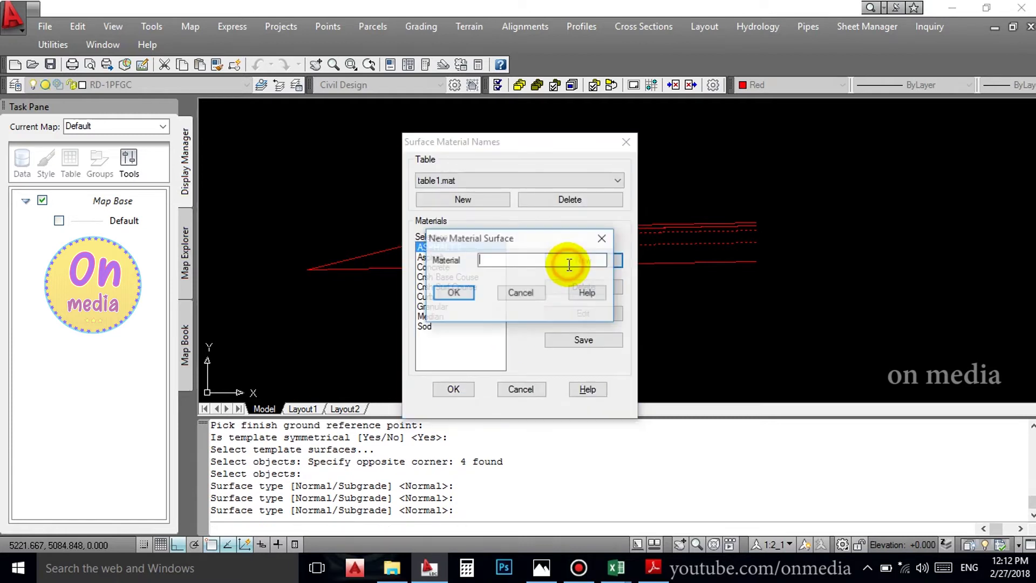
type("AGG")
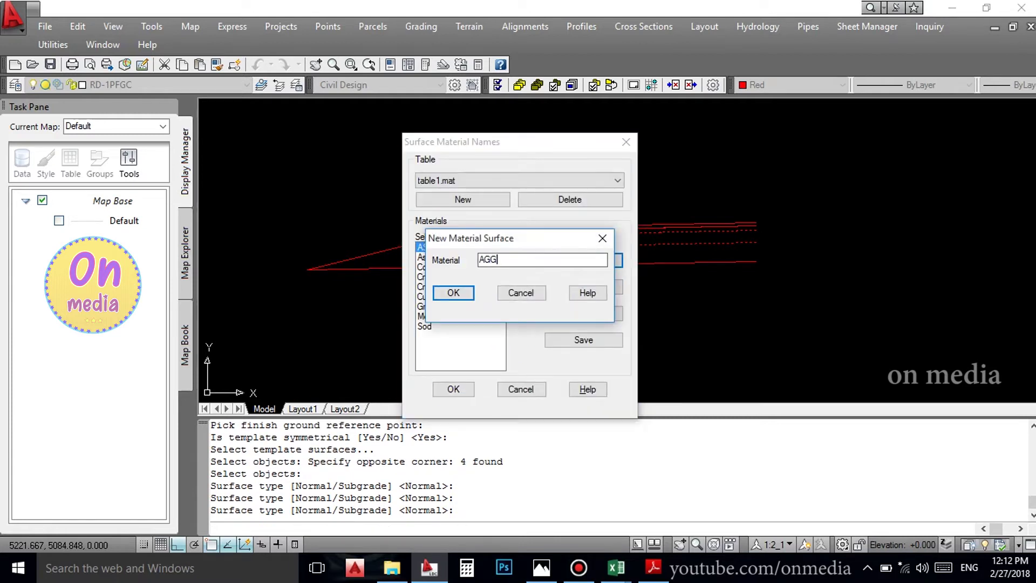
left_click(453, 292)
left_click(463, 389)
key("Return")
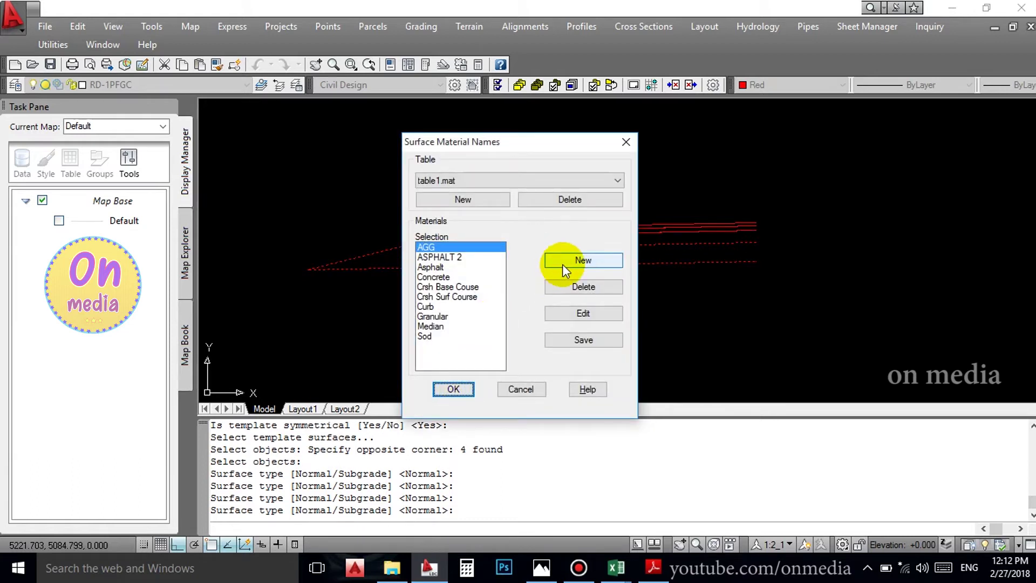
Create the SUB material and assign it to the last surface.
left_click(565, 257)
type("SUB")
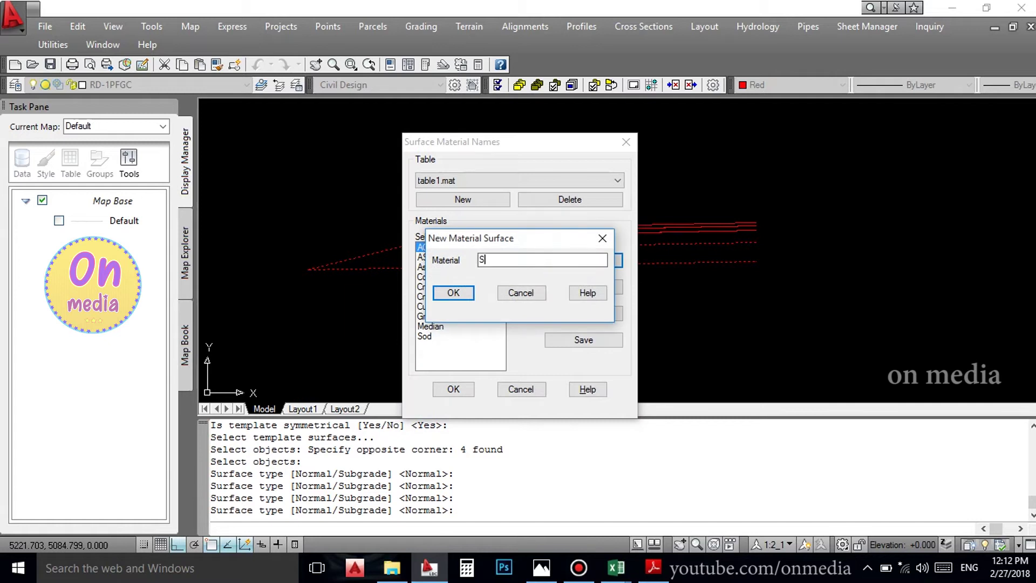
left_click(461, 292)
left_click(463, 389)
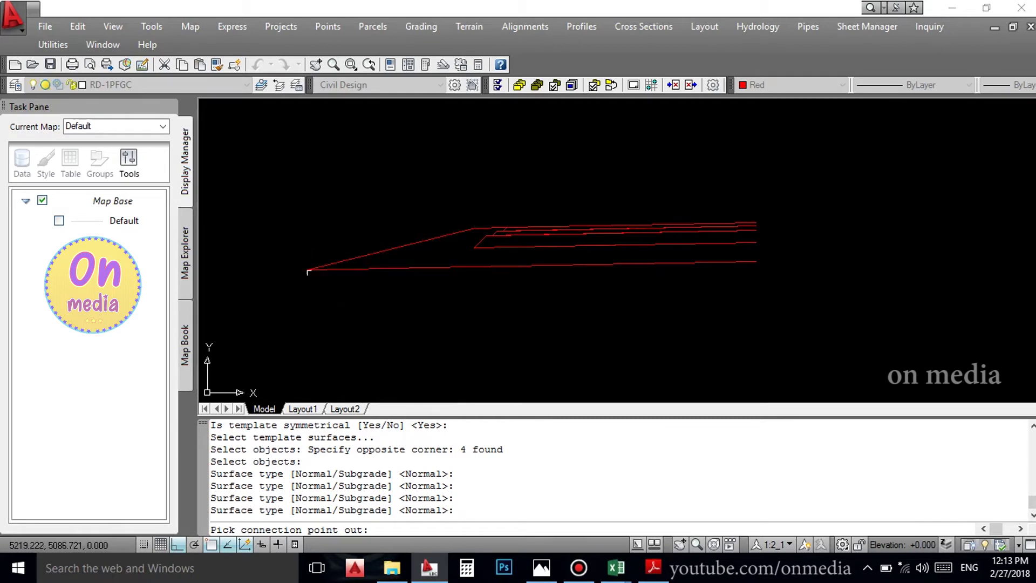
Pick the outer connection point and datum points from the slope's left end to the section's right end.
left_click(308, 272)
key("Return")
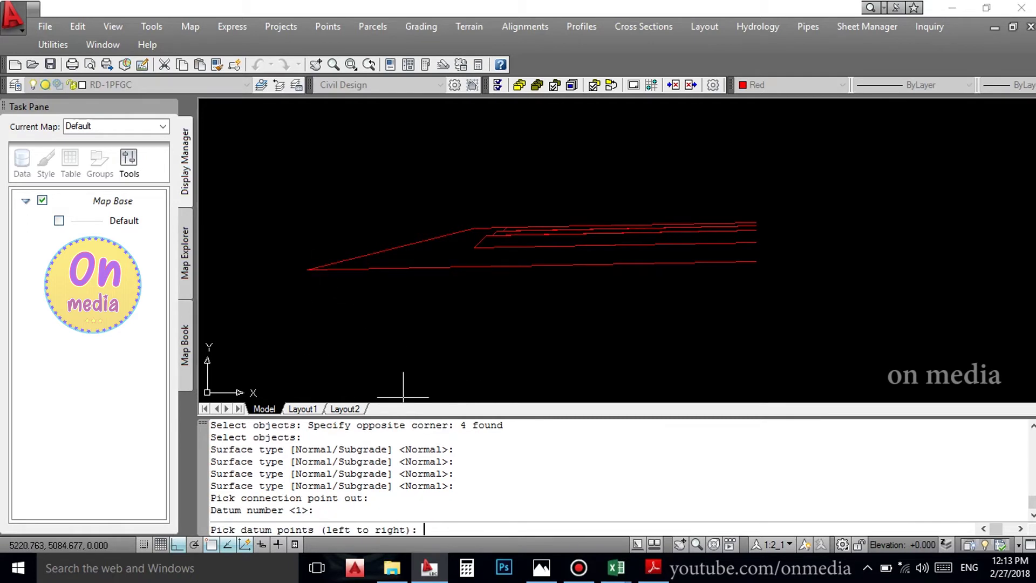
left_click(307, 270)
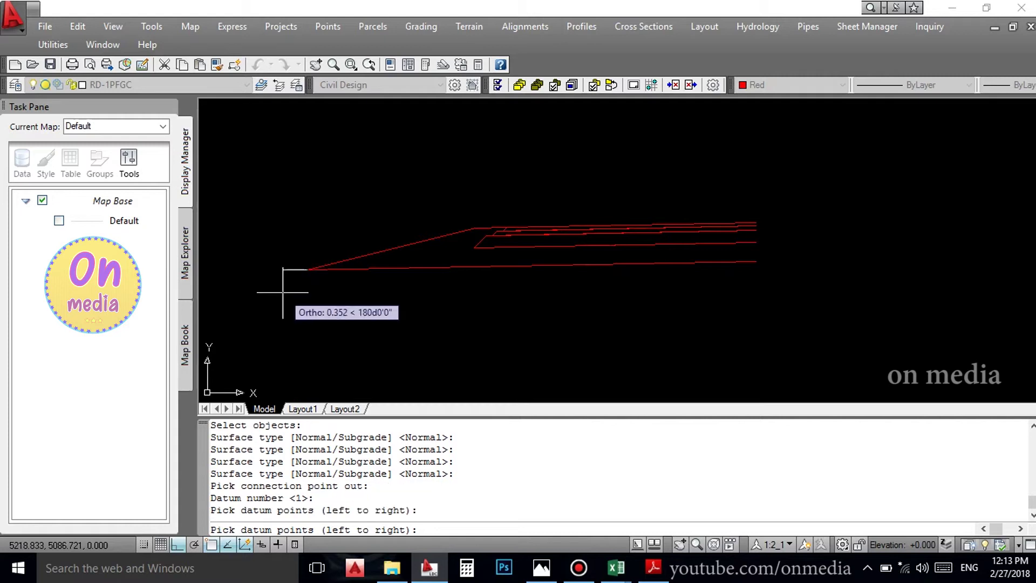
left_click(756, 261)
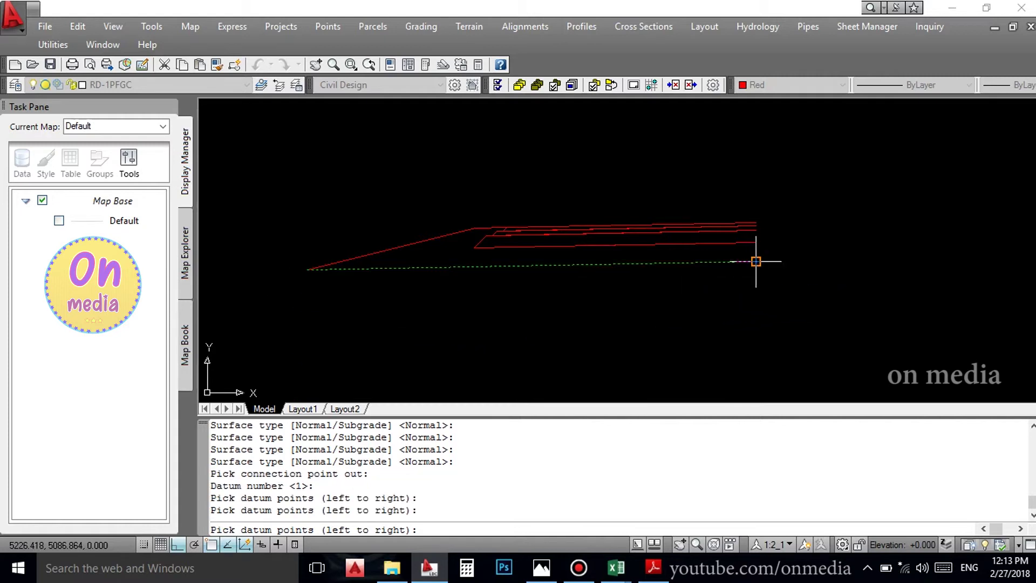
key("Return")
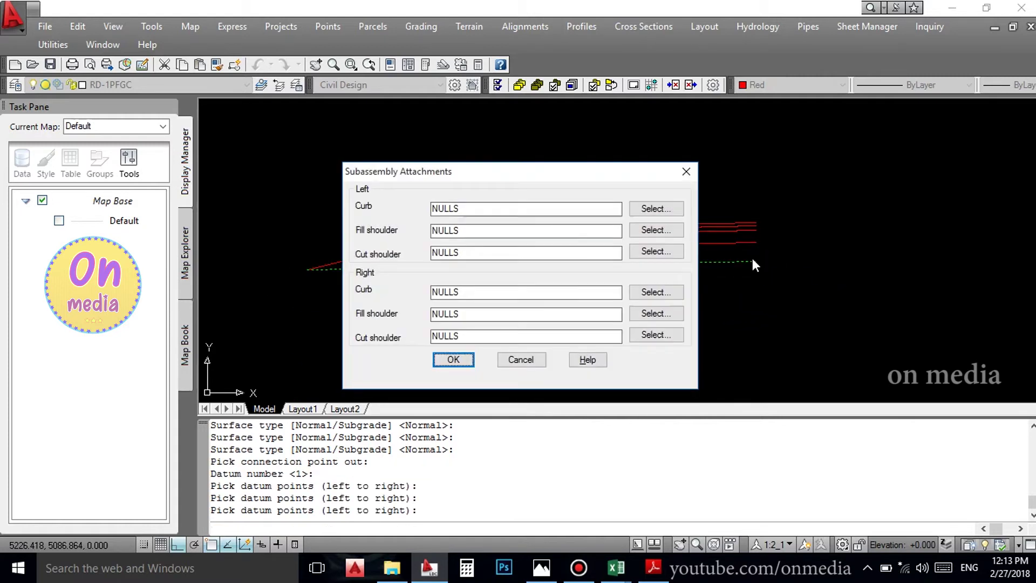
Keep the subassembly attachments and save the template as ROAD No-1 CROSSECTION.
key("Return")
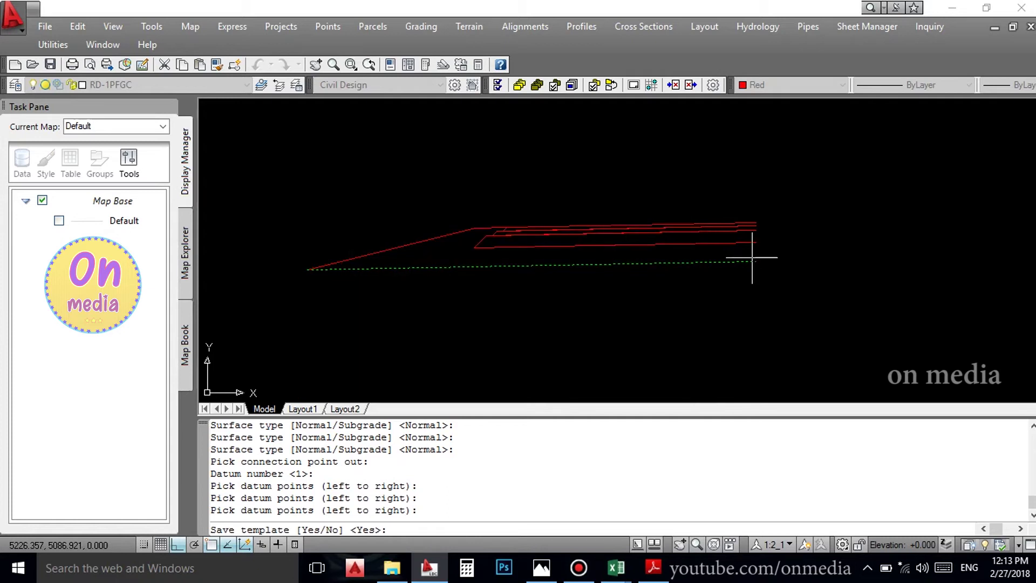
key("Return")
type("ROAD No-1 CR")
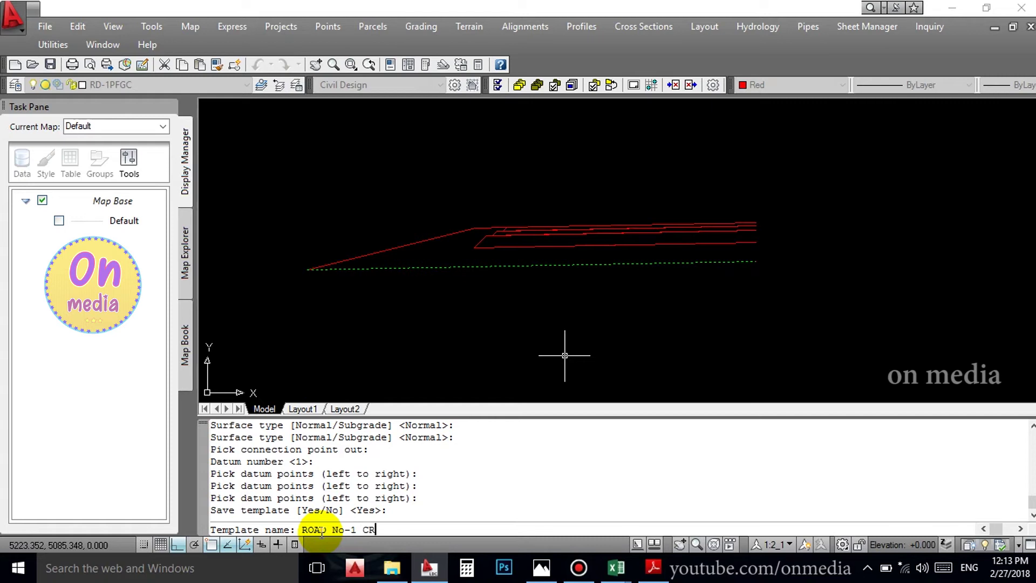
type("O")
type("N")
key("Return")
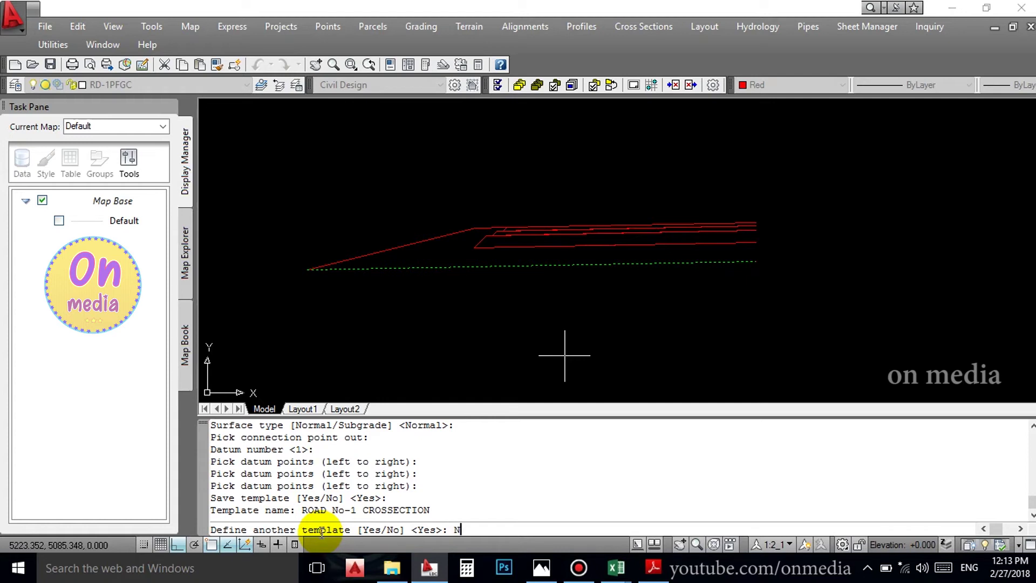
key("Return")
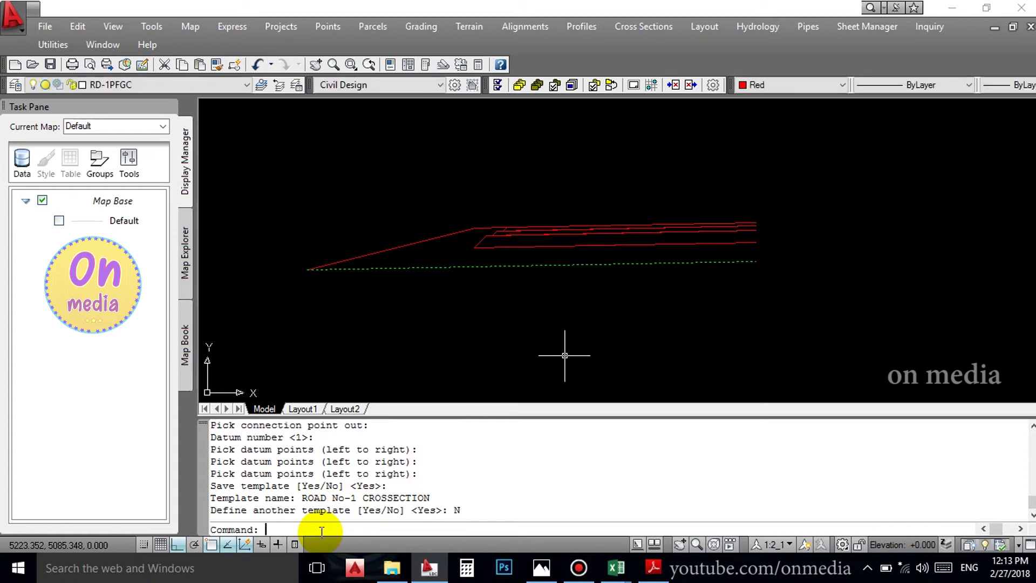
Import the road no-1 crossection template and place its preview below the red section.
left_click(646, 31)
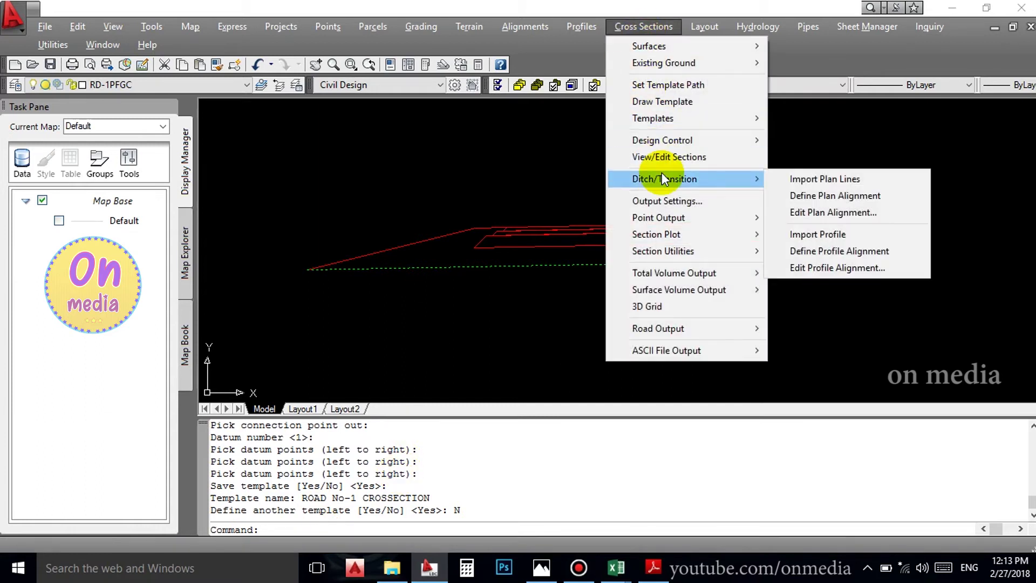
mouse_move(652, 118)
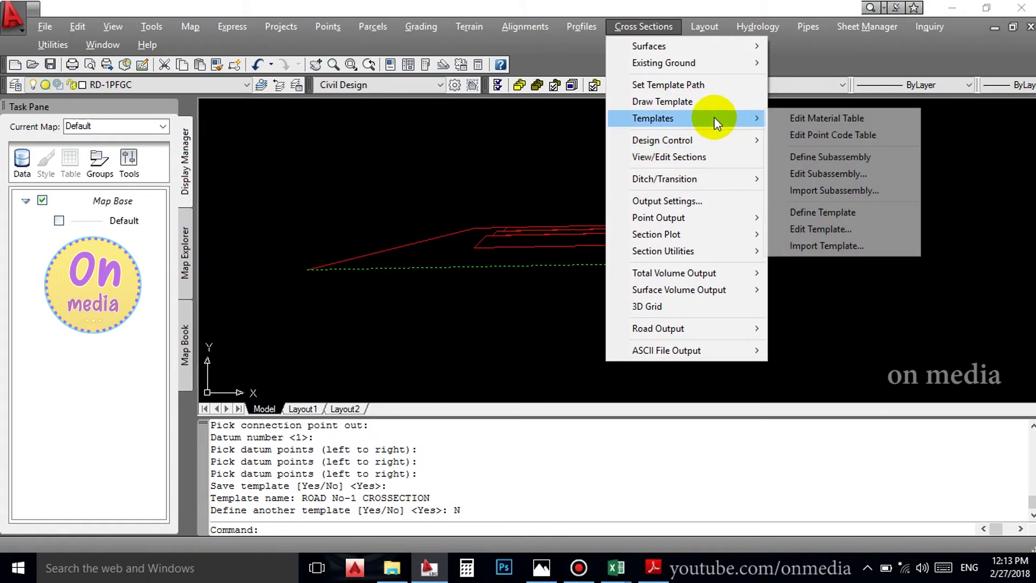
left_click(820, 246)
left_click(451, 211)
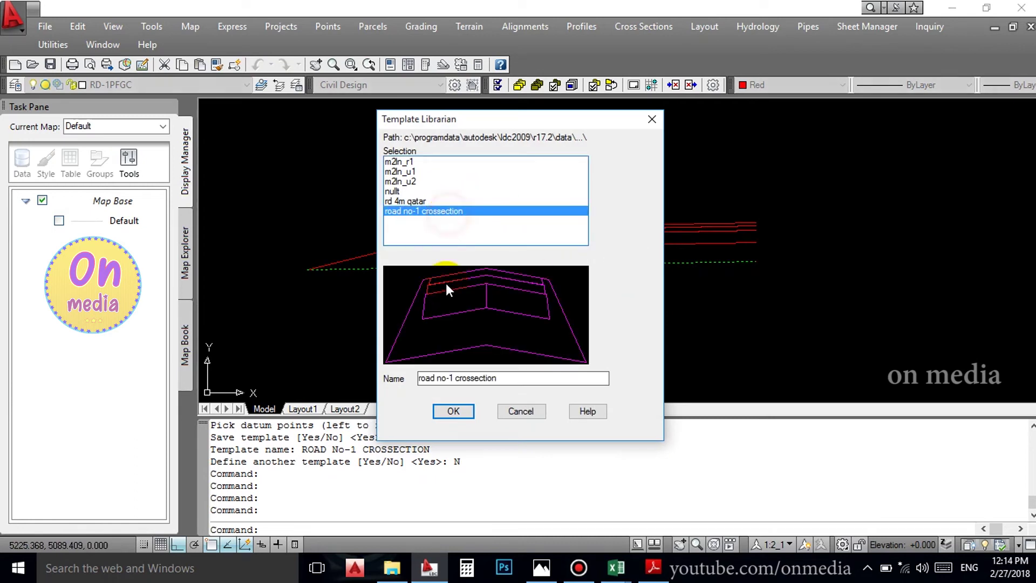
left_click(455, 414)
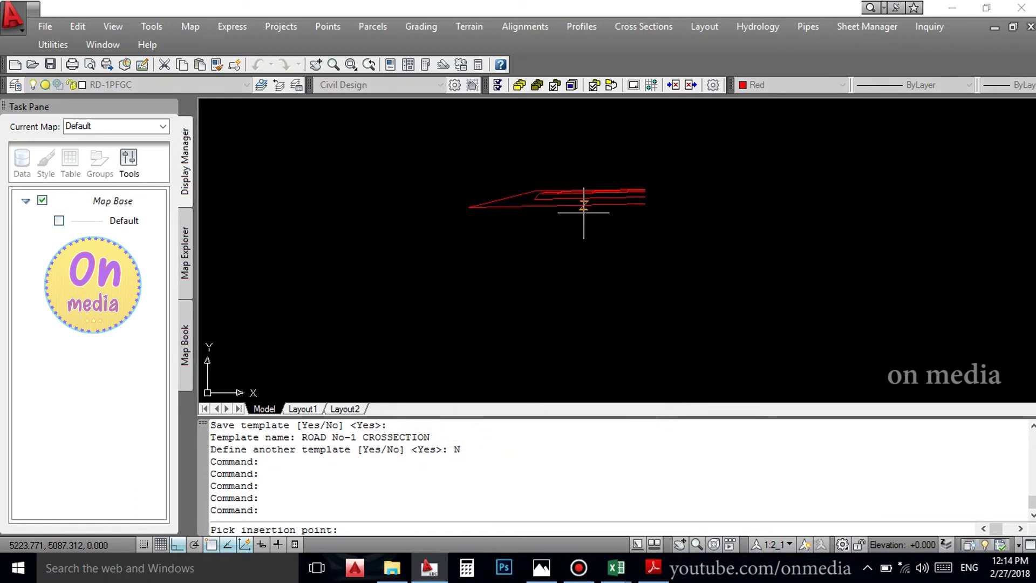
left_click(592, 310)
key("Return")
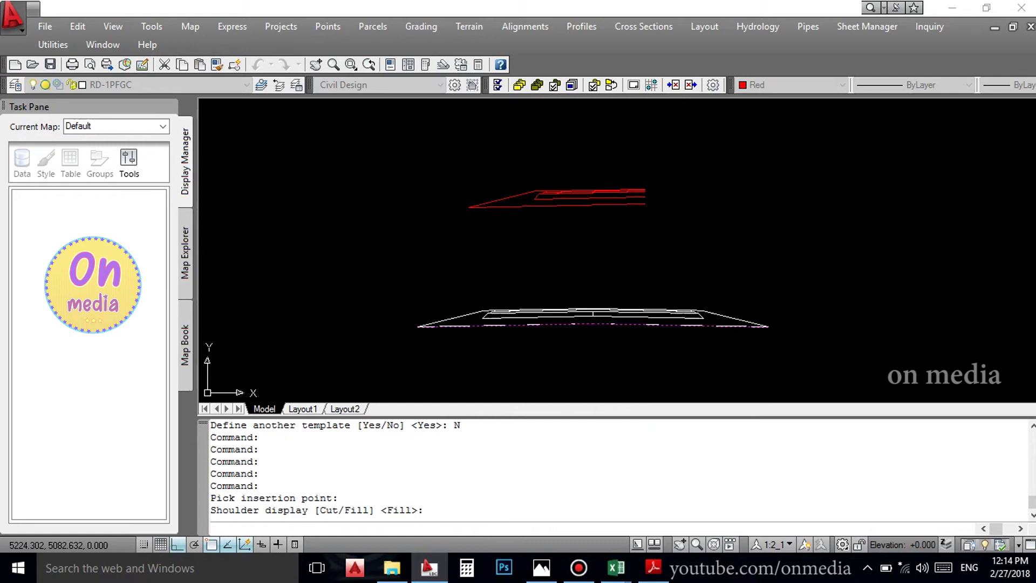
scroll(545, 342, "up", 1)
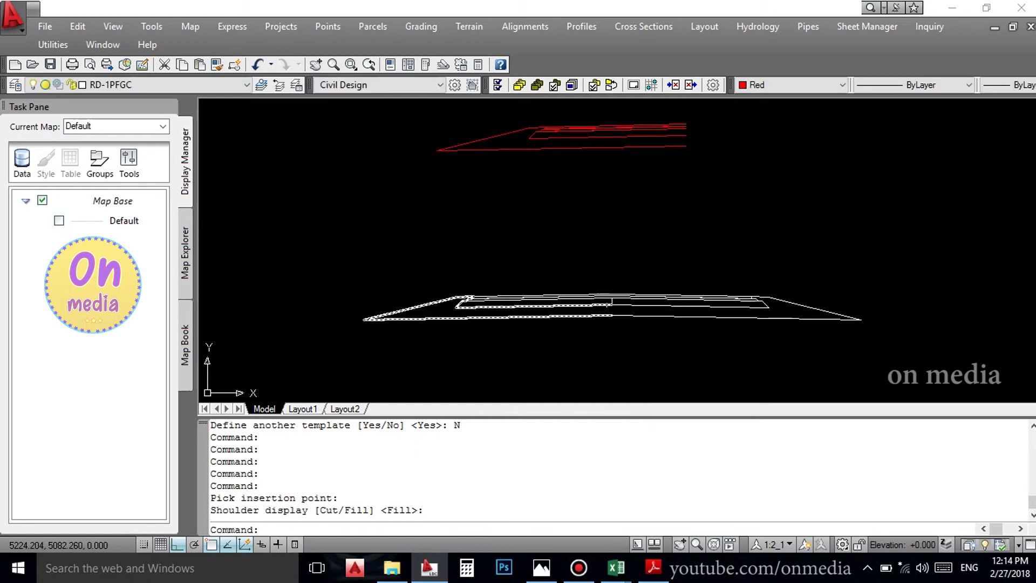
scroll(609, 299, "up", 2)
scroll(607, 300, "up", 1)
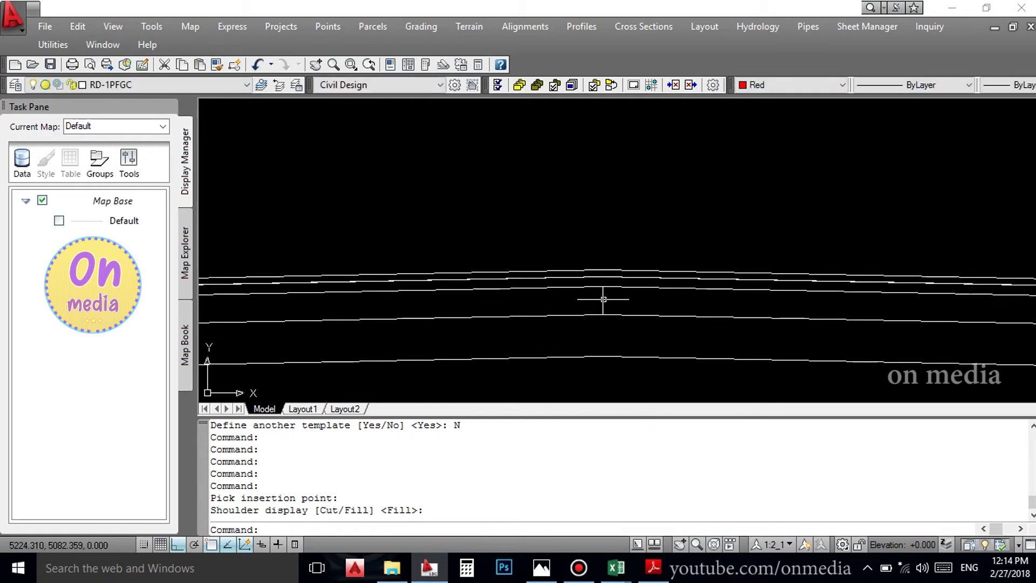
Erase the short stray vertical line in the template preview.
left_click(603, 300)
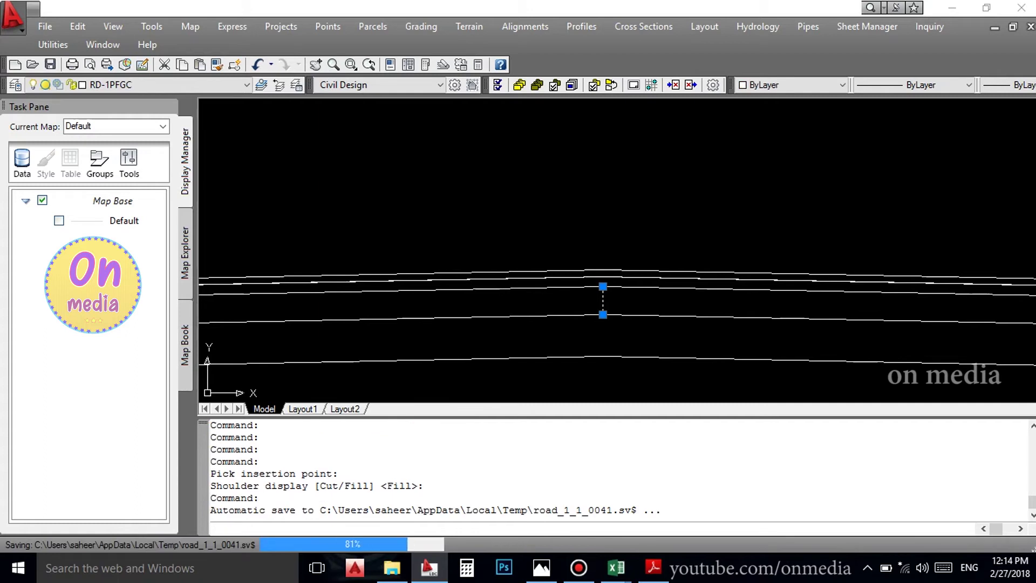
key("Delete")
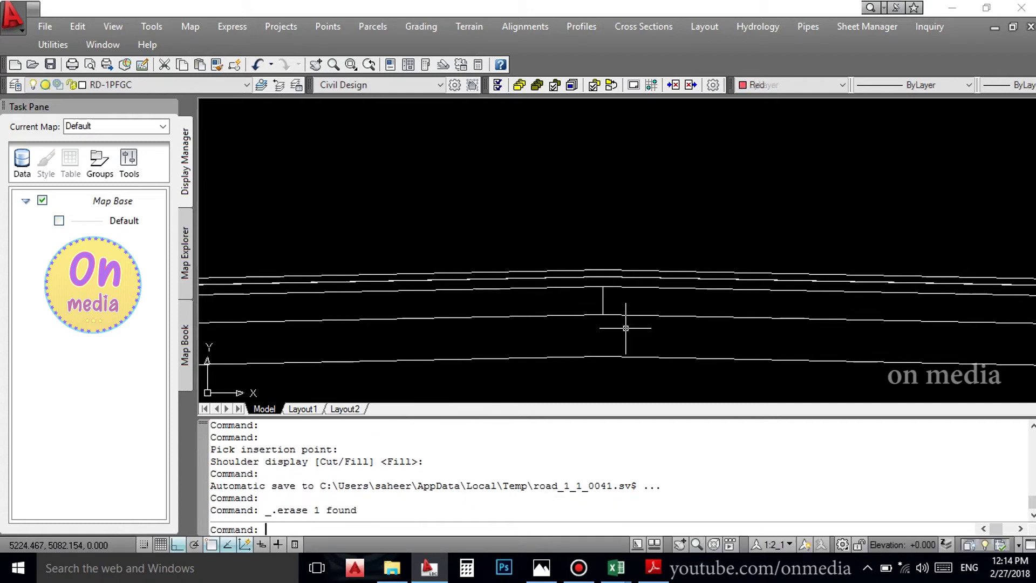
scroll(625, 327, "down", 3)
scroll(626, 323, "down", 2)
scroll(647, 304, "up", 2)
scroll(626, 306, "up", 2)
scroll(610, 308, "up", 1)
scroll(596, 310, "up", 1)
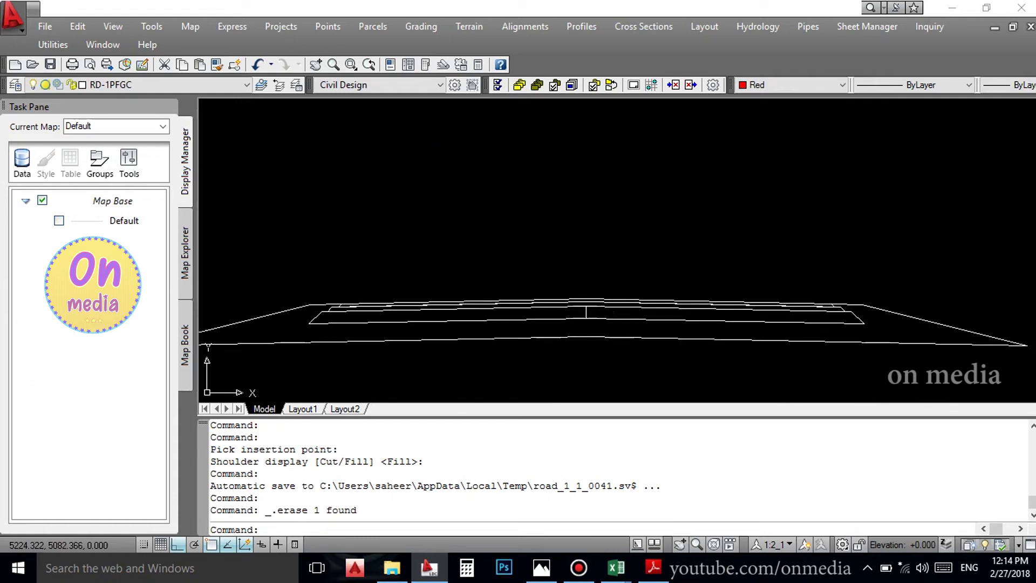
Window-select the whole imported template preview.
left_click(593, 311)
left_click(710, 241)
scroll(669, 267, "down", 3)
left_click(601, 327)
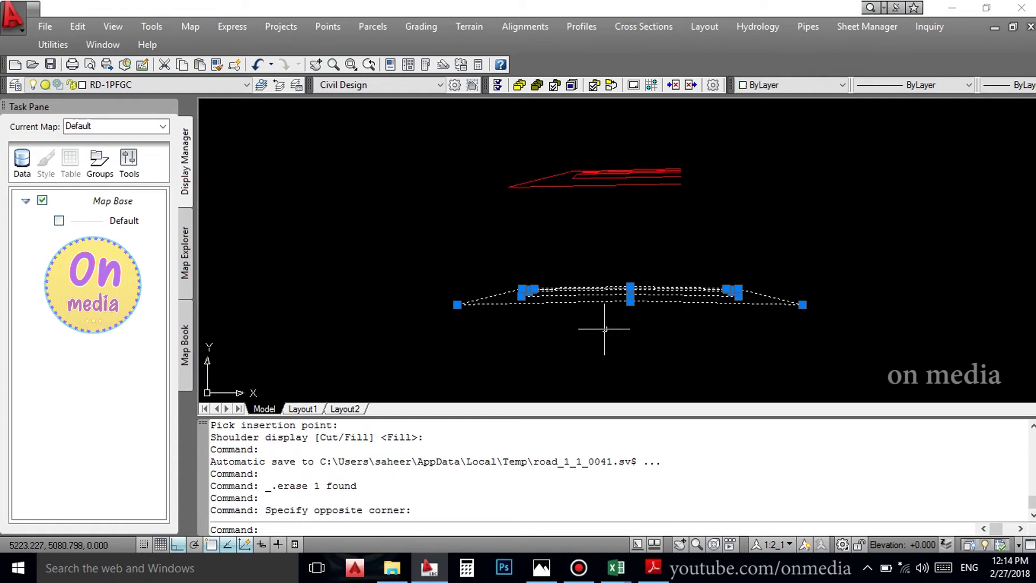
Delete the template preview, then reopen the template library and cancel without importing.
key("Delete")
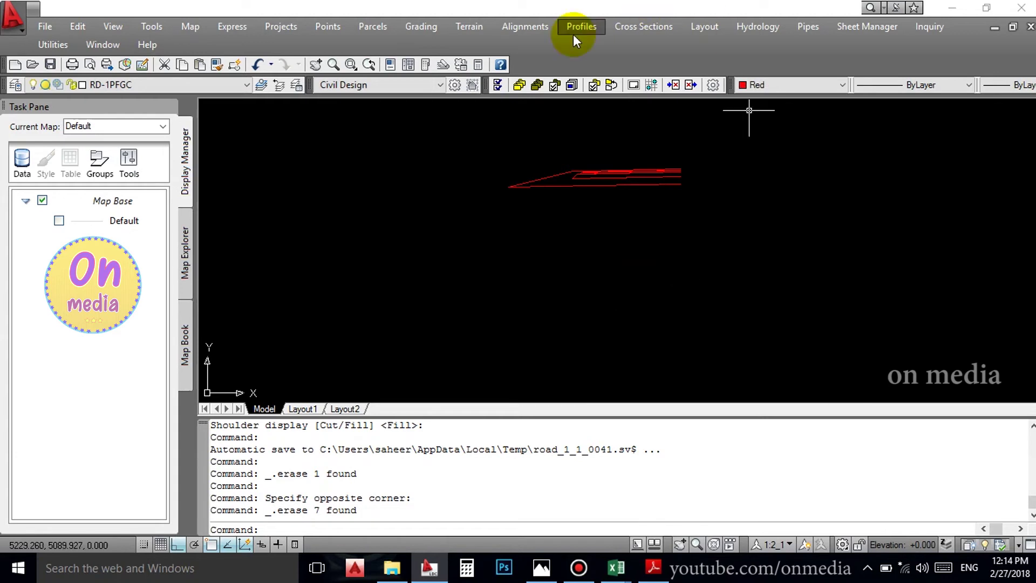
left_click(575, 30)
mouse_move(643, 26)
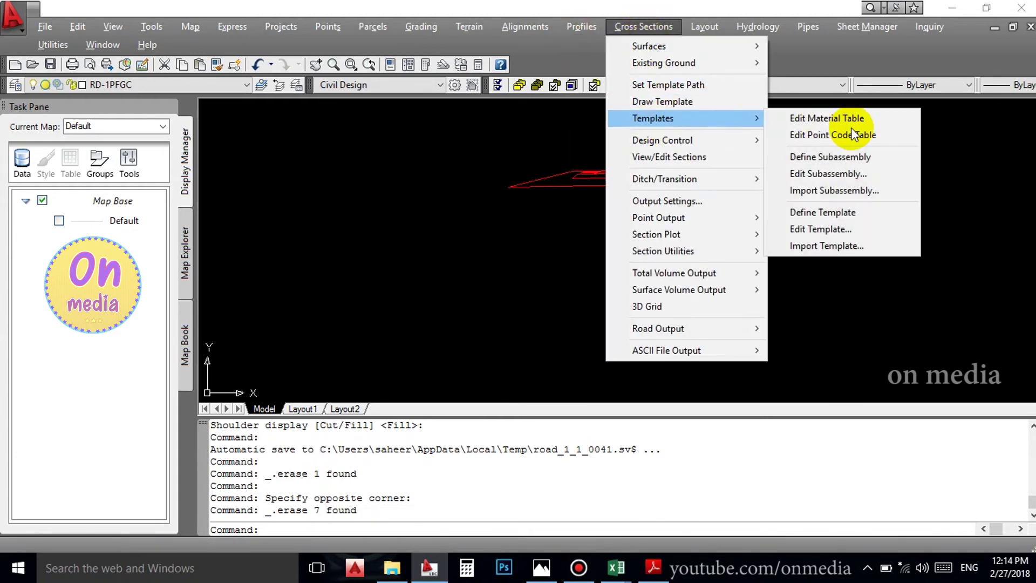
left_click(829, 248)
left_click(404, 212)
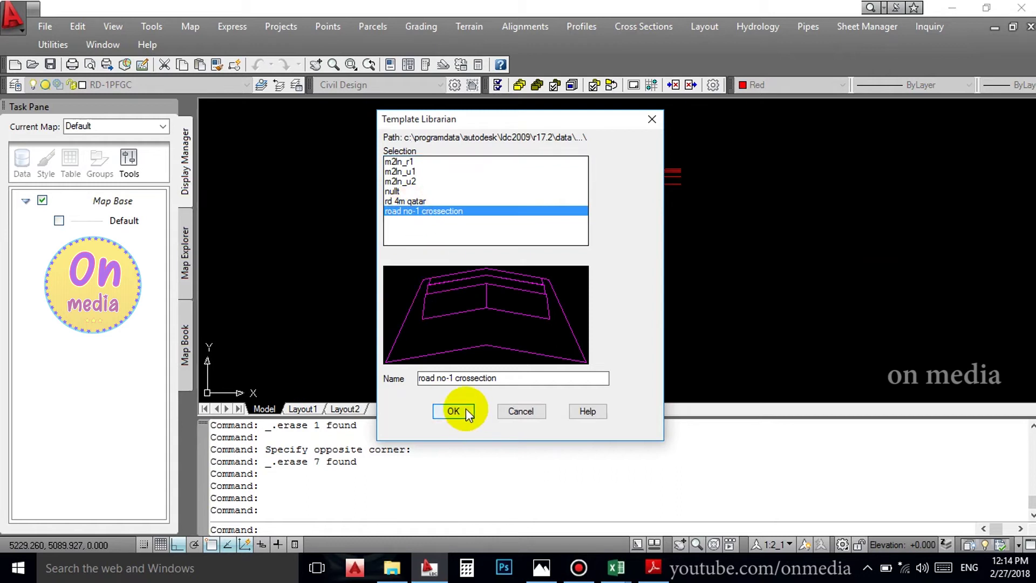
left_click(520, 410)
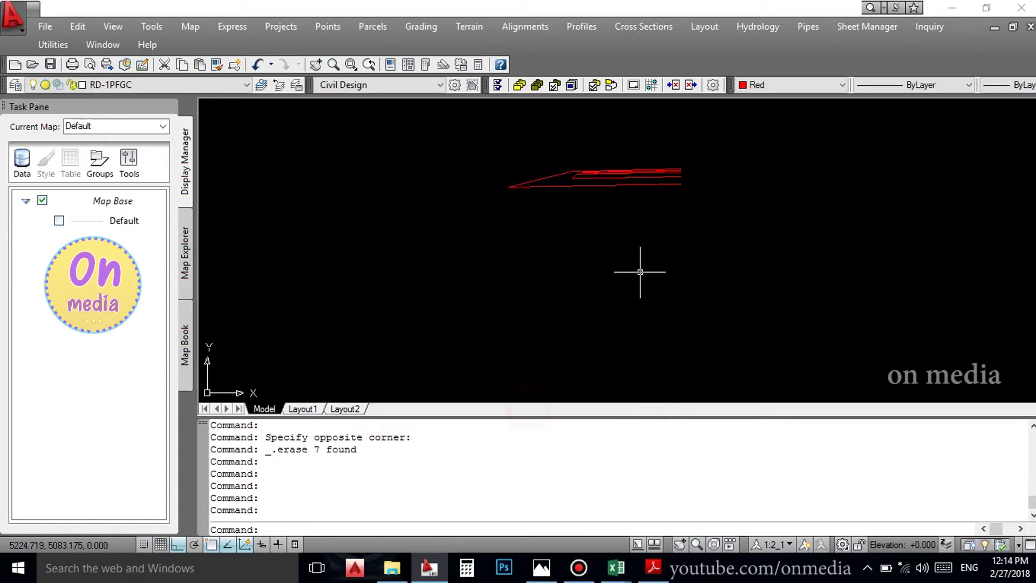
Pan and zoom out to show the site plan and profile.
scroll(667, 185, "up", 3)
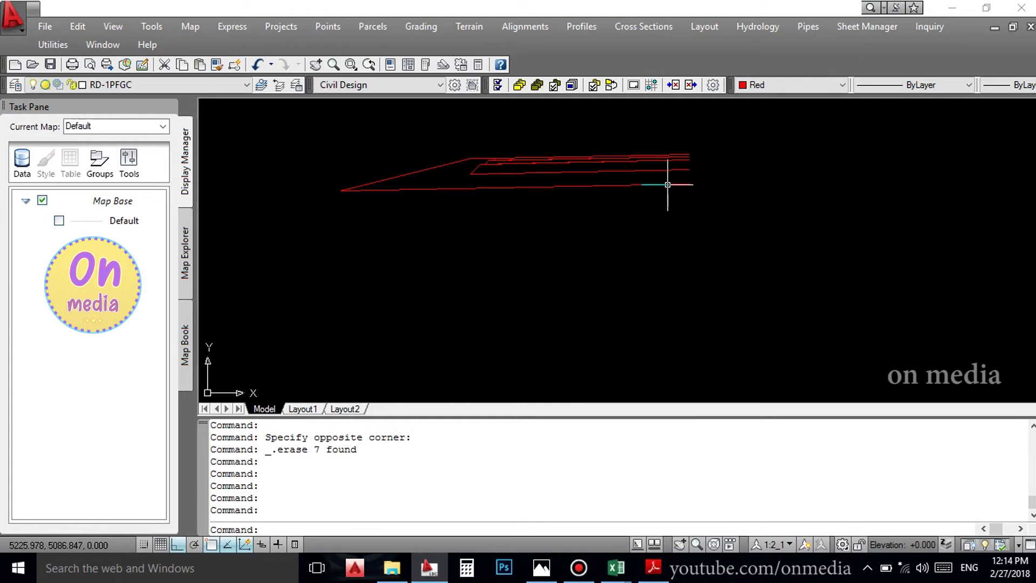
scroll(800, 275, "down", 4)
scroll(797, 273, "up", 3)
scroll(798, 273, "down", 2)
scroll(535, 225, "up", 3)
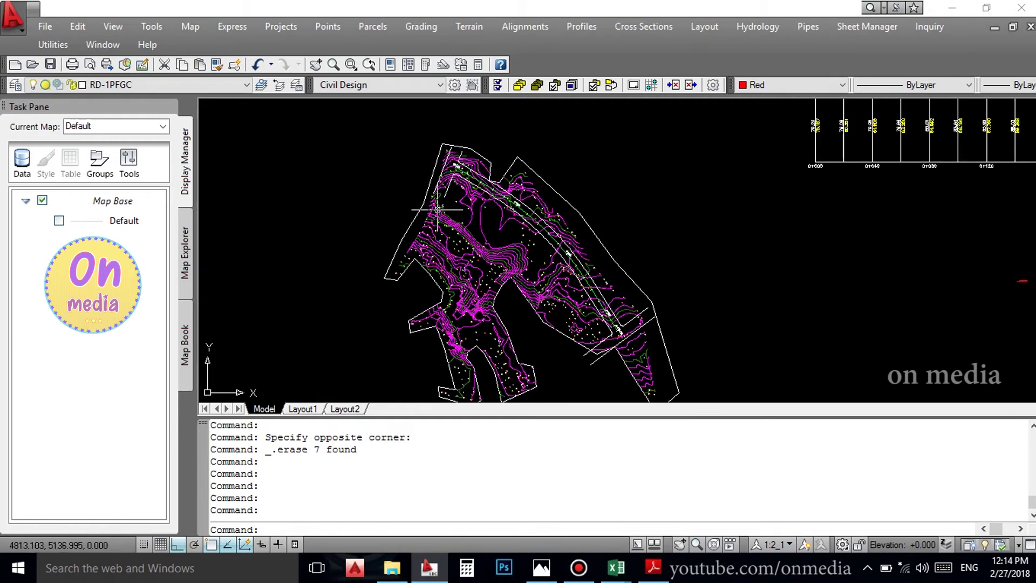
middle_click_drag(438, 209, 335, 290)
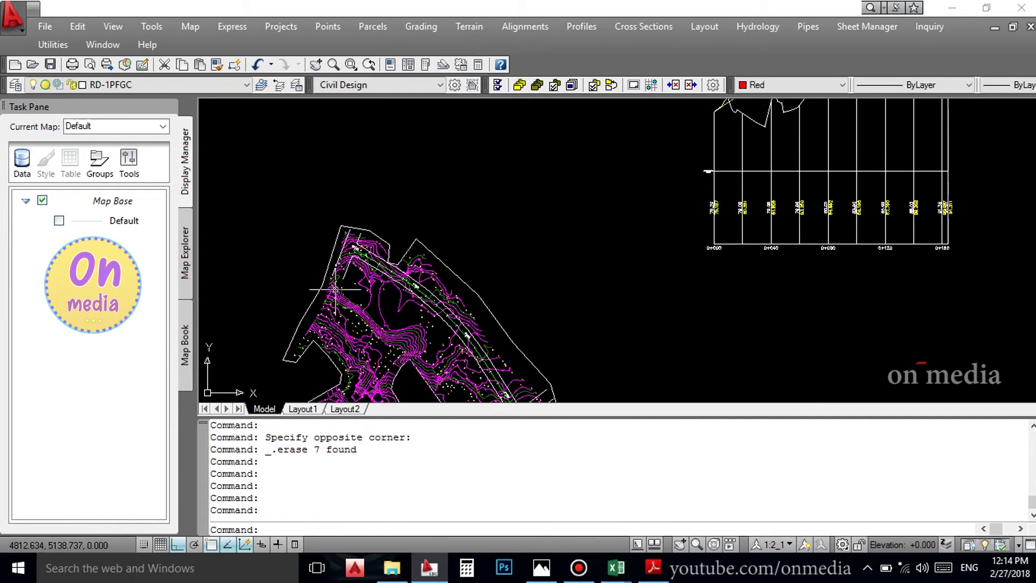
scroll(449, 198, "down", 4)
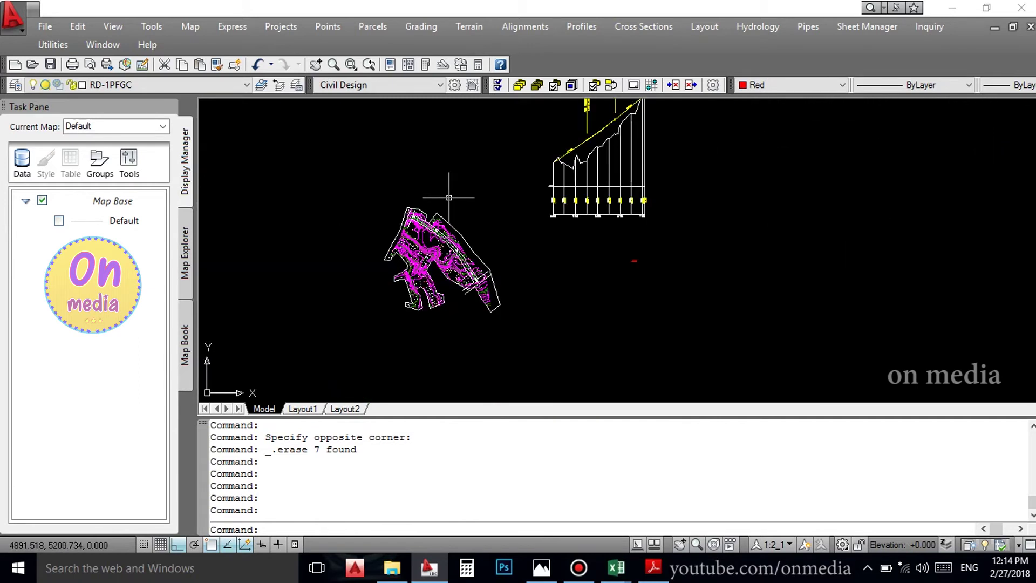
Apply the road no-1 template to RD-1 over stations 0.000 to 164.159 and process the sections.
left_click(643, 31)
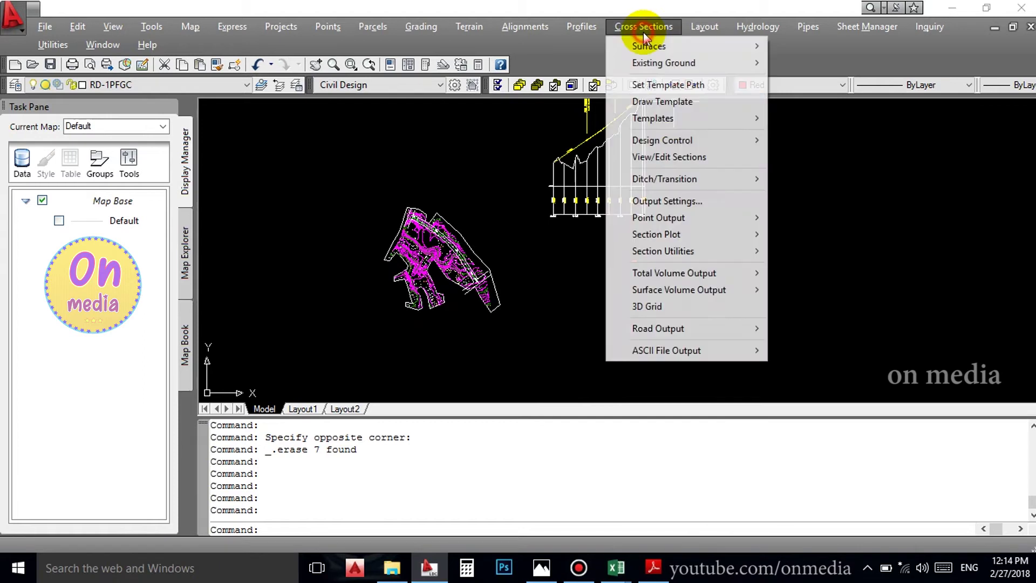
mouse_move(662, 140)
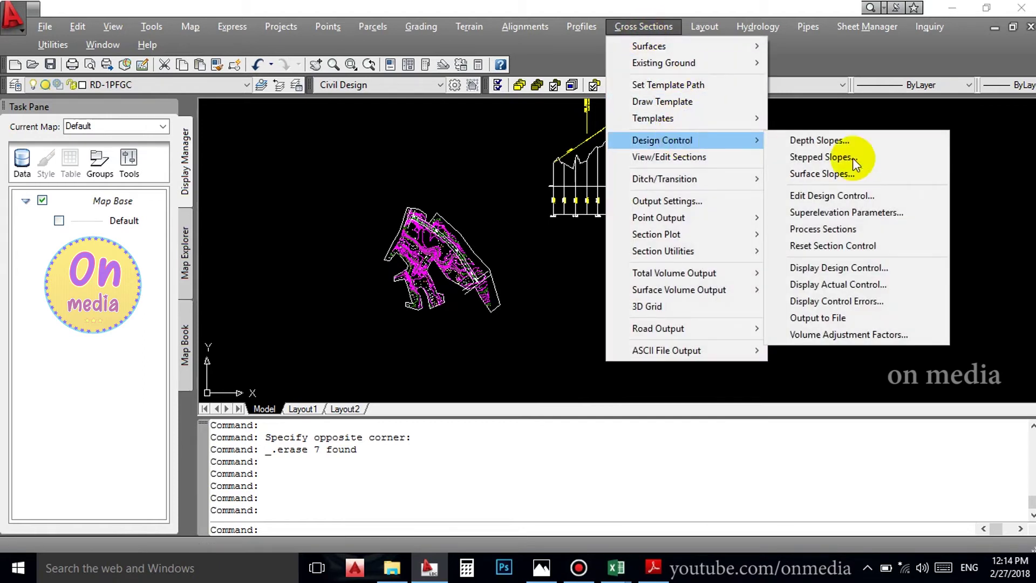
left_click(861, 196)
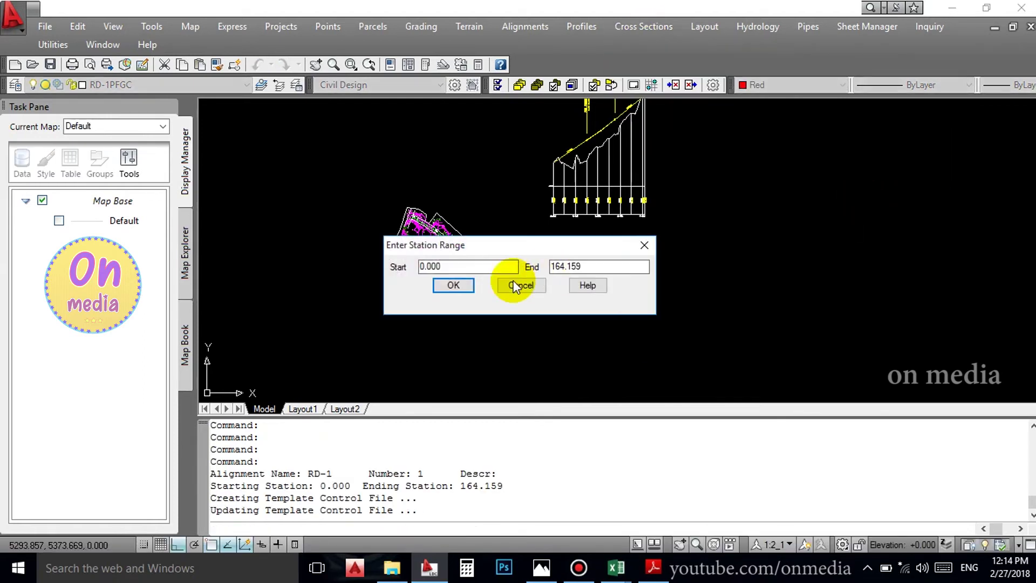
left_click(464, 287)
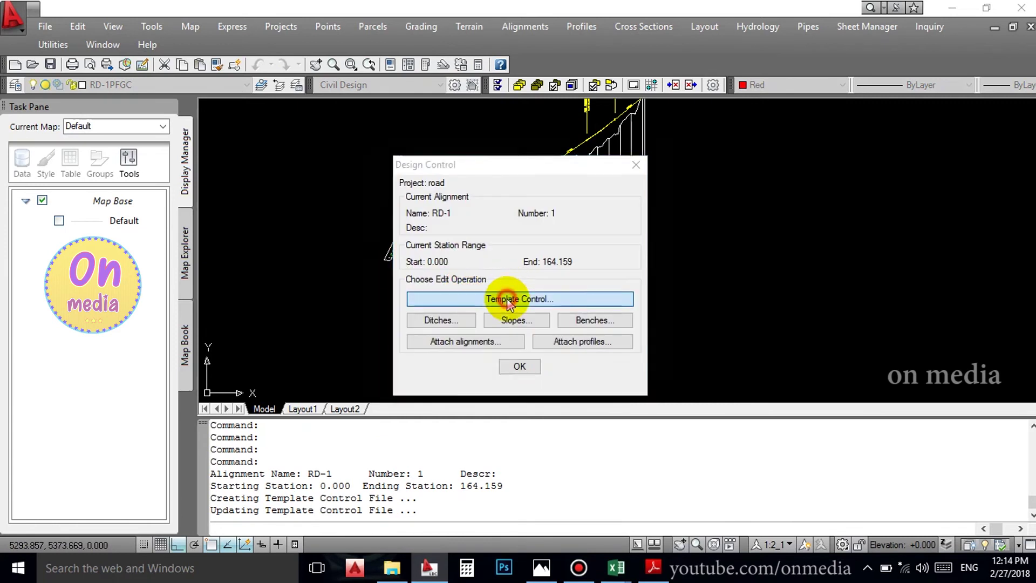
left_click(508, 304)
left_click(488, 209)
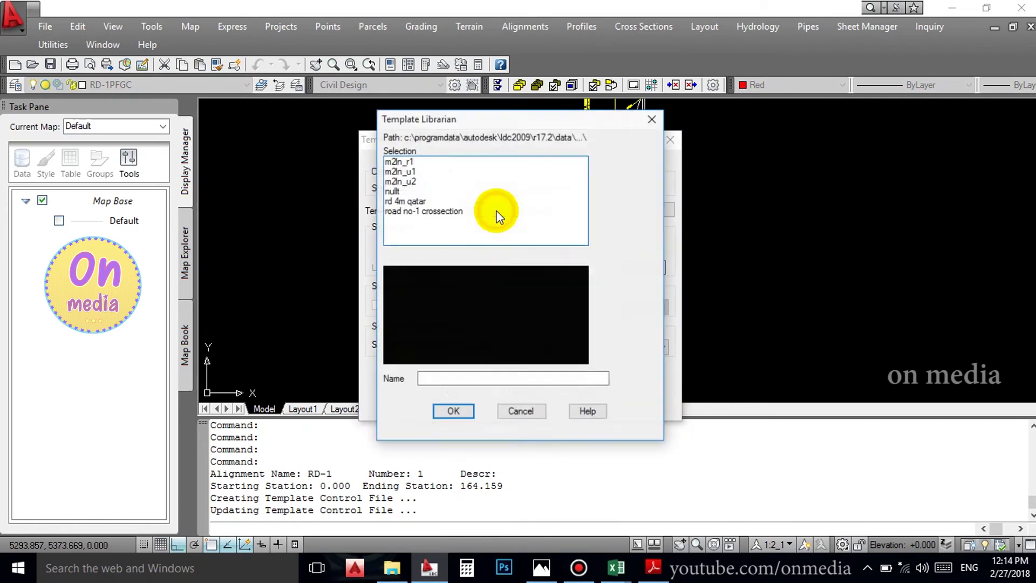
left_click(456, 211)
left_click(459, 411)
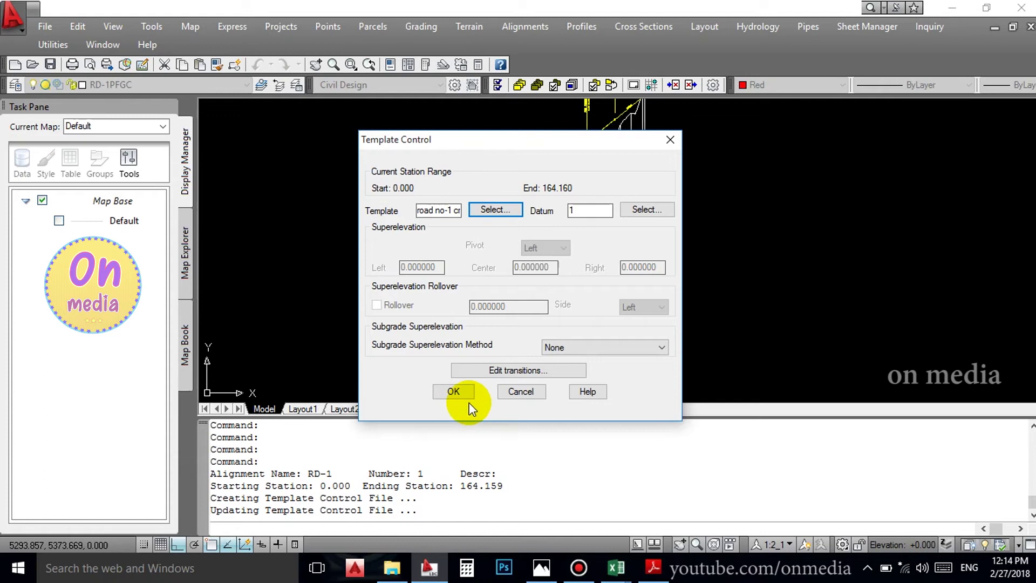
left_click(462, 392)
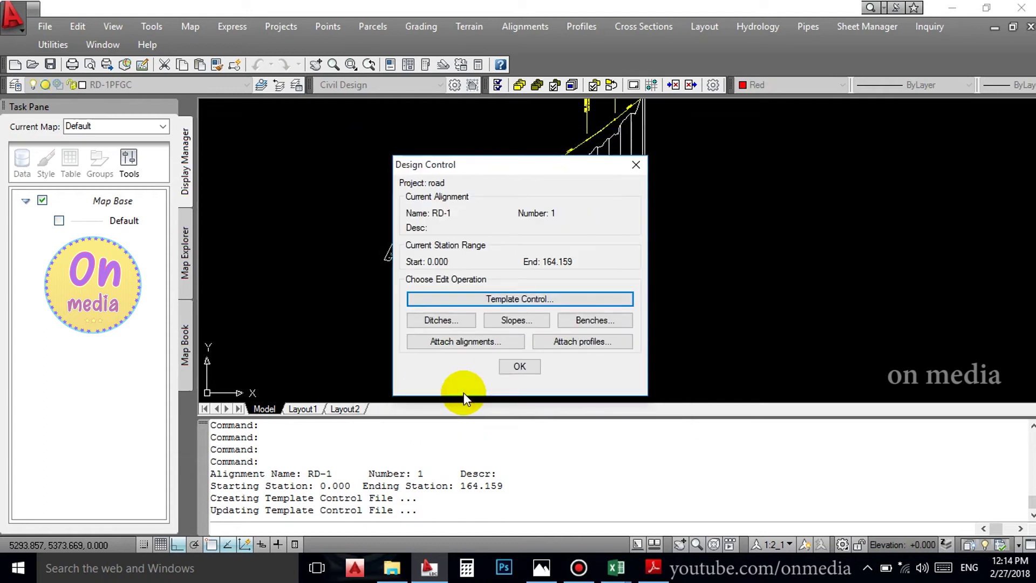
left_click(516, 369)
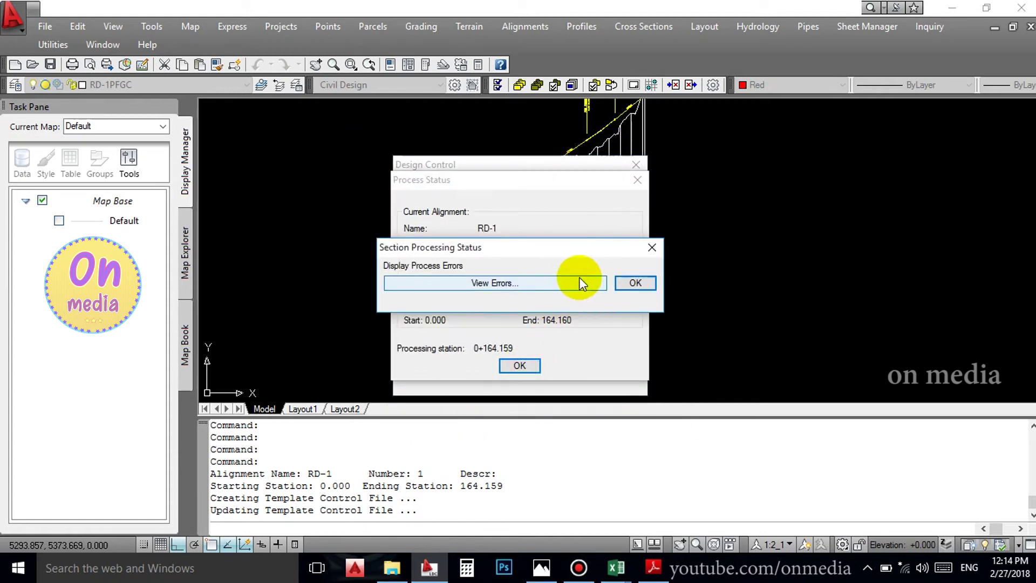
Review the station 0+030 template warning and close the processing status dialogs.
left_click(580, 281)
left_click(421, 187)
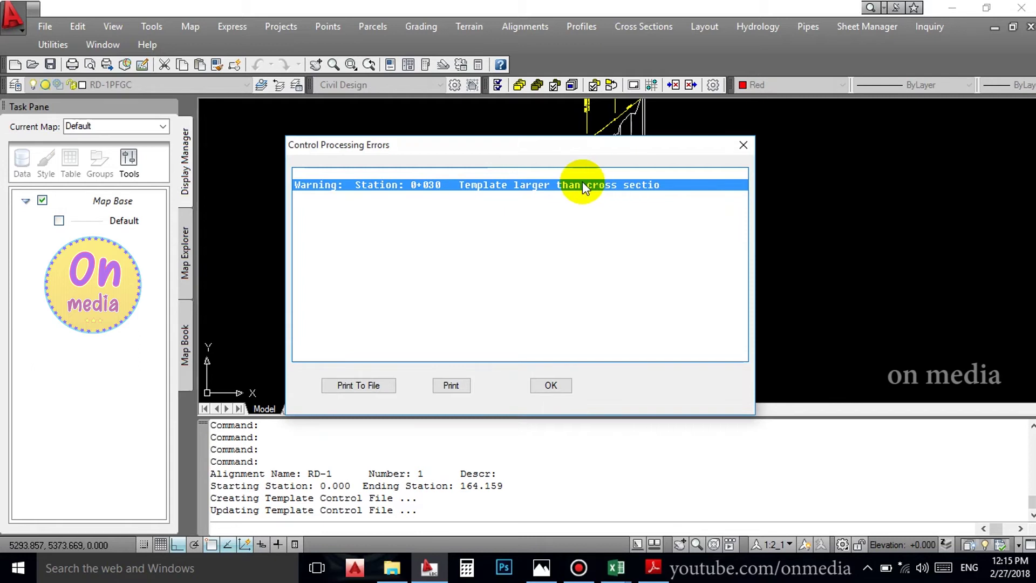
left_click(553, 384)
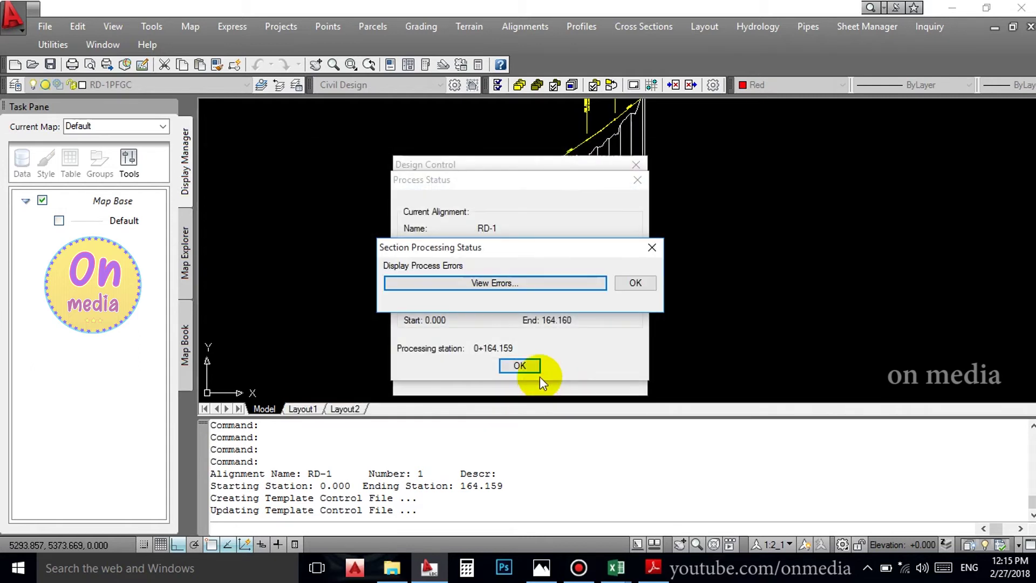
left_click(620, 284)
left_click(521, 366)
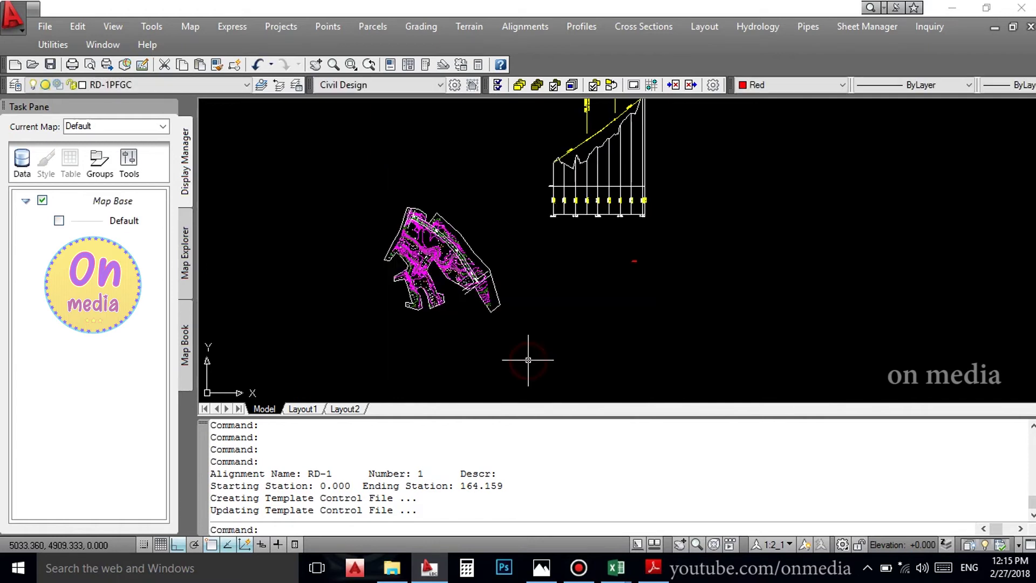
left_click(645, 27)
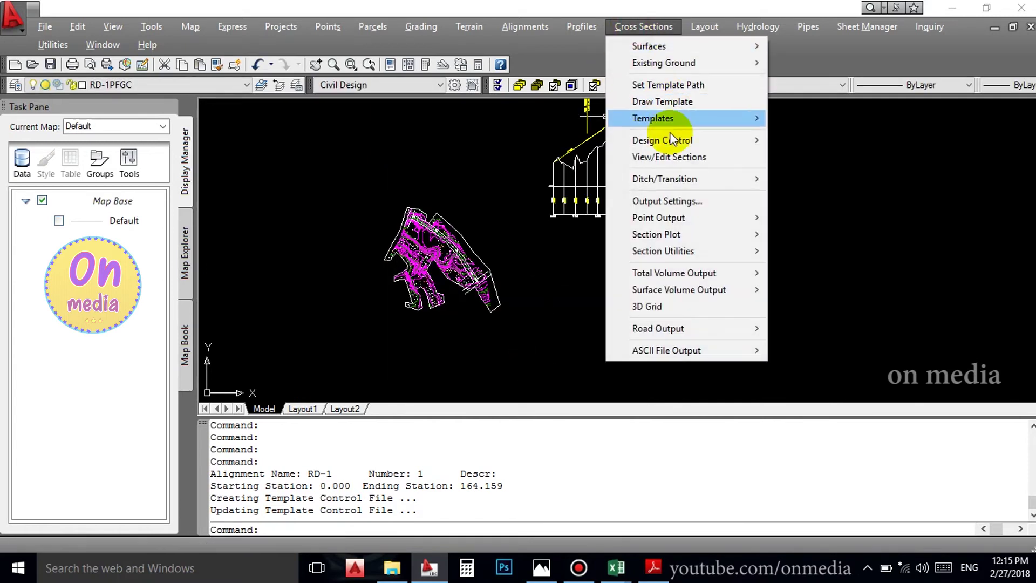
left_click(671, 156)
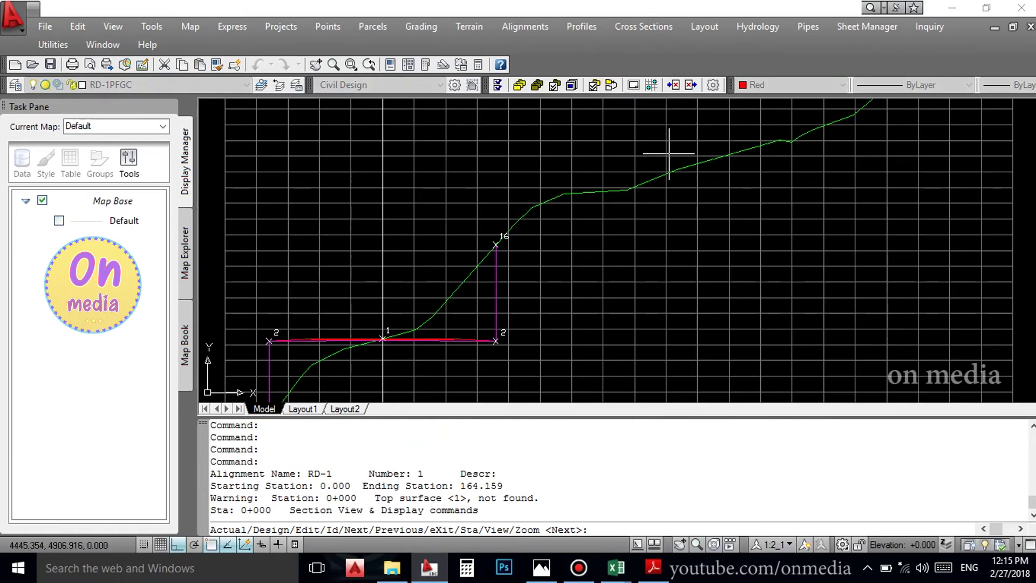
key("Return")
key("Return")
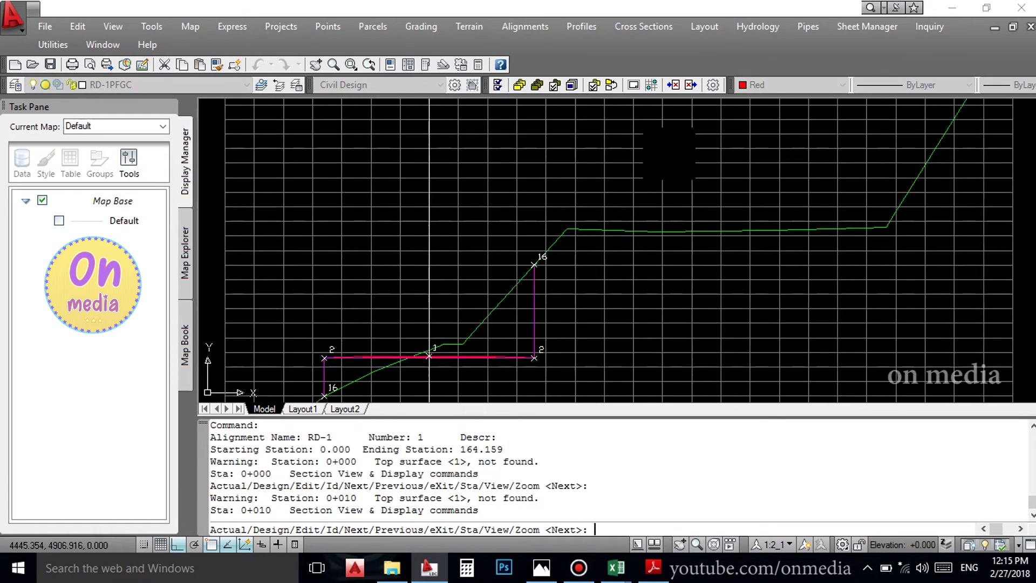
key("Return")
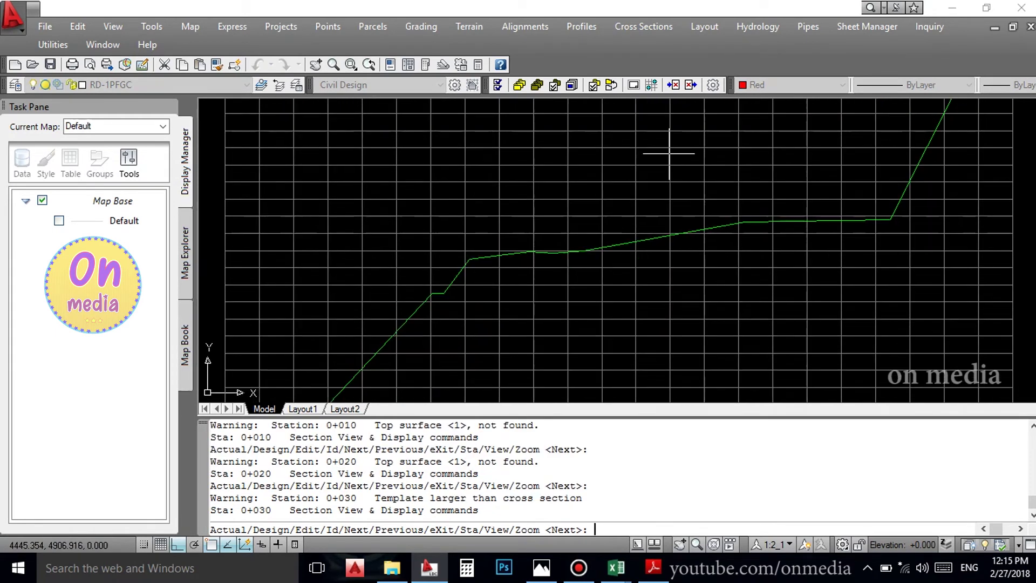
key("Return")
key("Return")
key("Return")
key("Return")
key("Return")
key("Return")
key("Return")
key("Return")
key("Return")
key("Return")
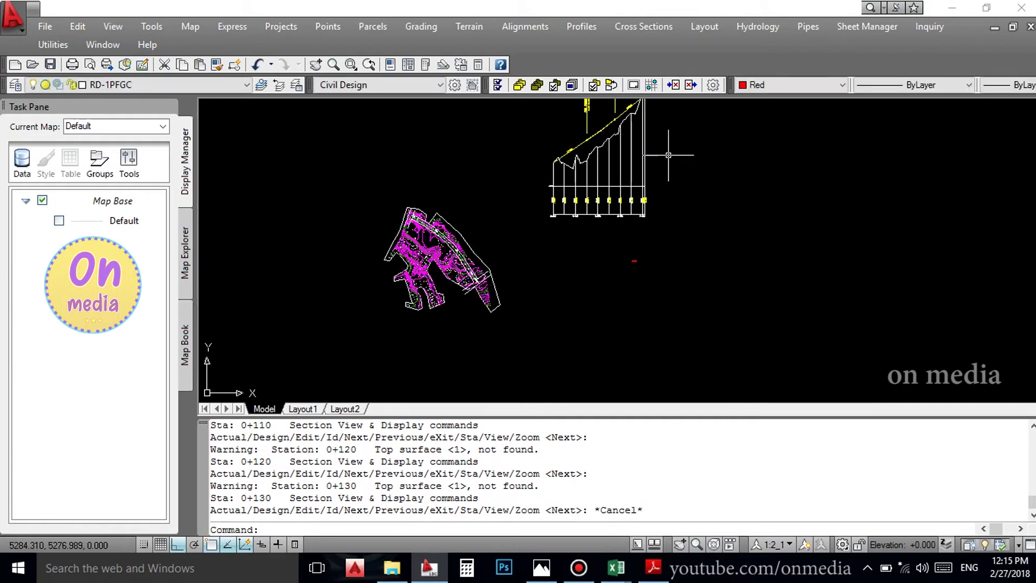
scroll(621, 253, "up", 5)
Draw a vertical line closing off the right end of the red section lines.
scroll(621, 252, "up", 5)
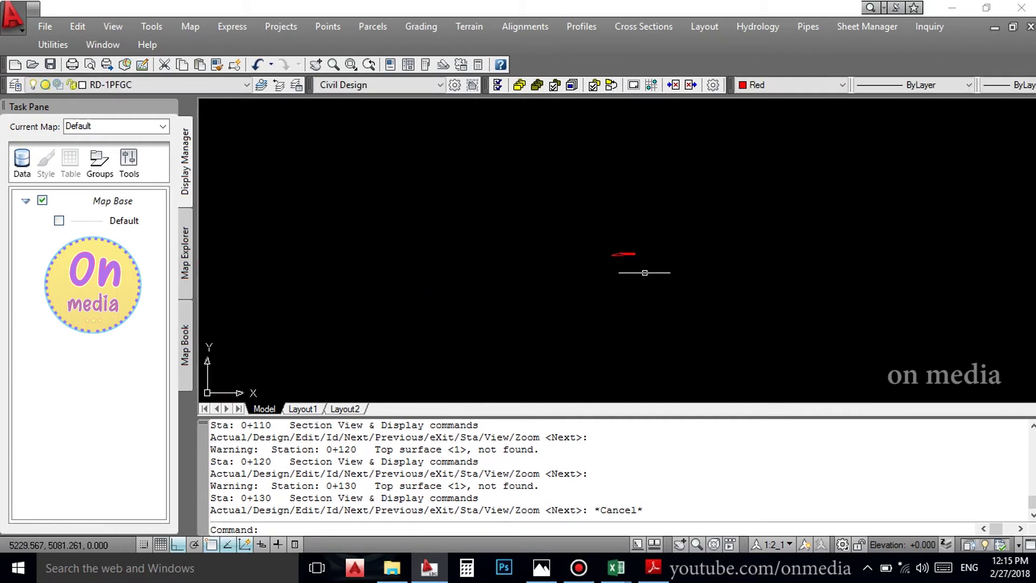
scroll(621, 253, "up", 3)
scroll(605, 192, "up", 2)
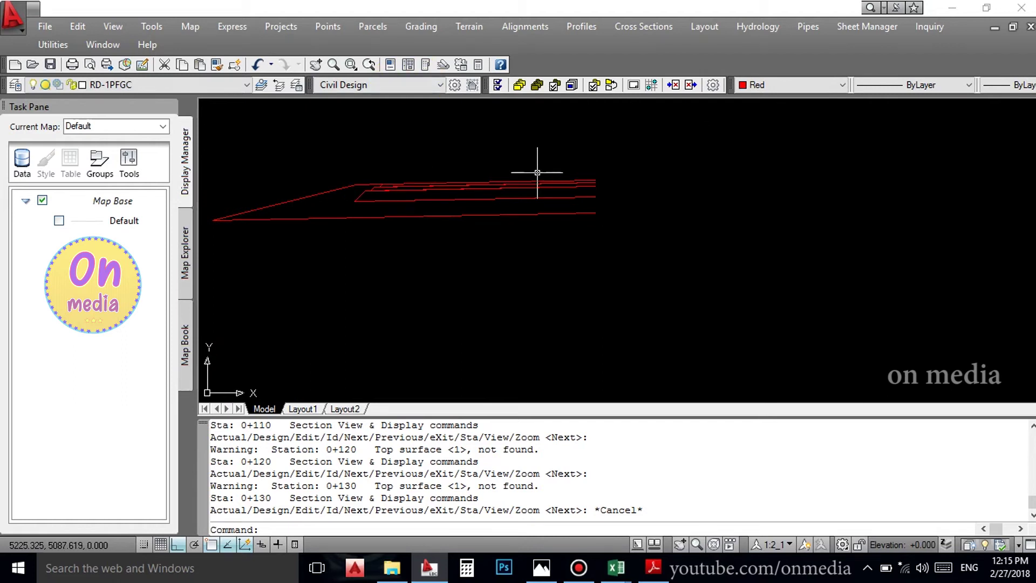
type("L")
key("Return")
scroll(539, 172, "up", 2)
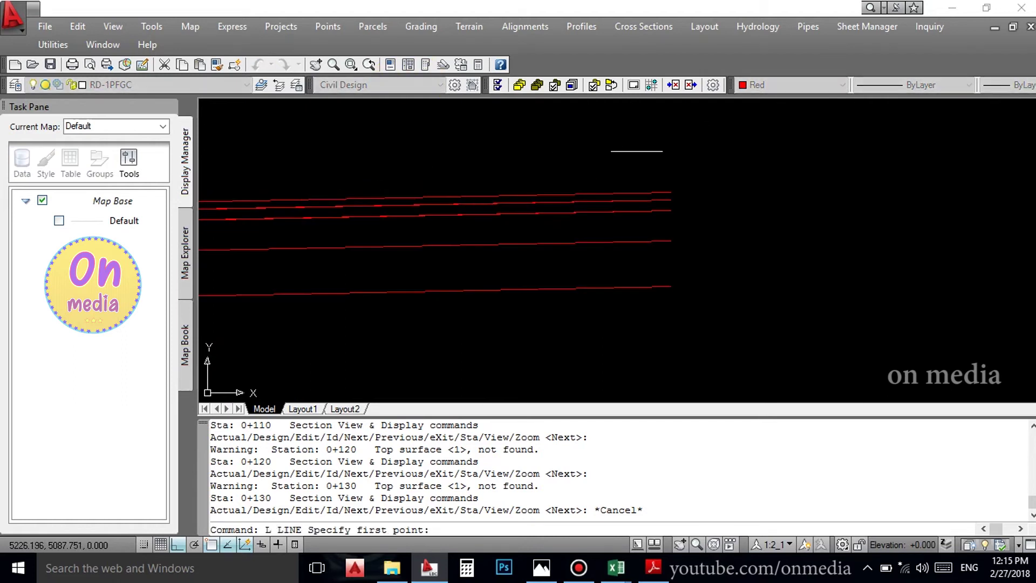
left_click(671, 192)
left_click(735, 348)
right_click(733, 163)
left_click(761, 163)
scroll(752, 236, "down", 2)
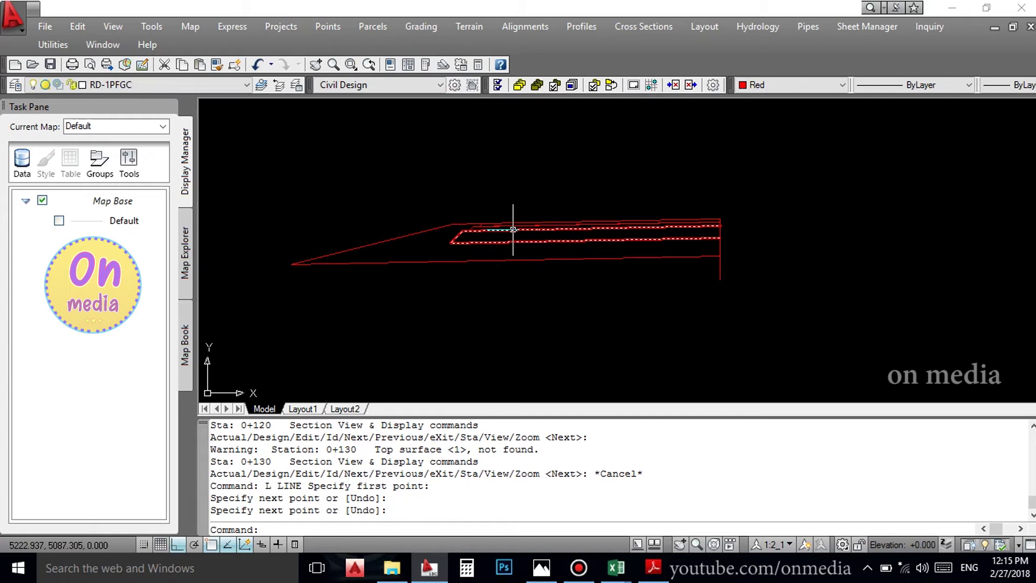
Set the drawing's horizontal and vertical scale to 1:100.
left_click(276, 25)
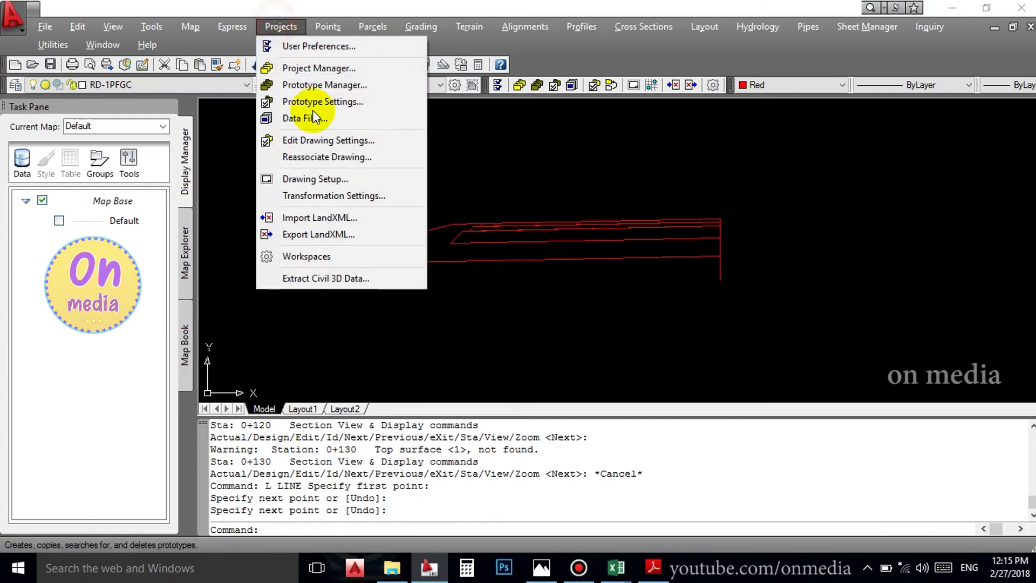
left_click(335, 178)
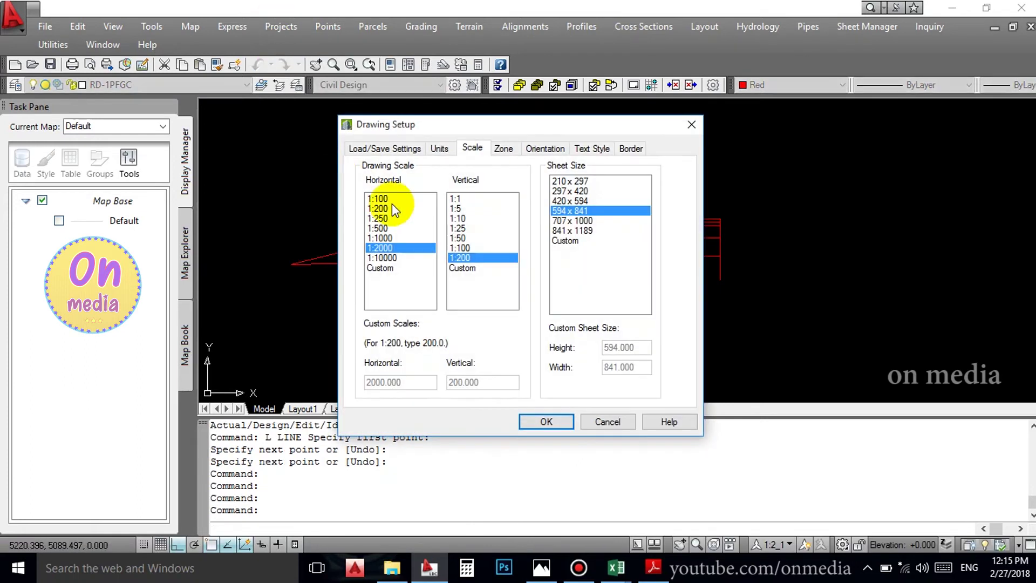
left_click(380, 199)
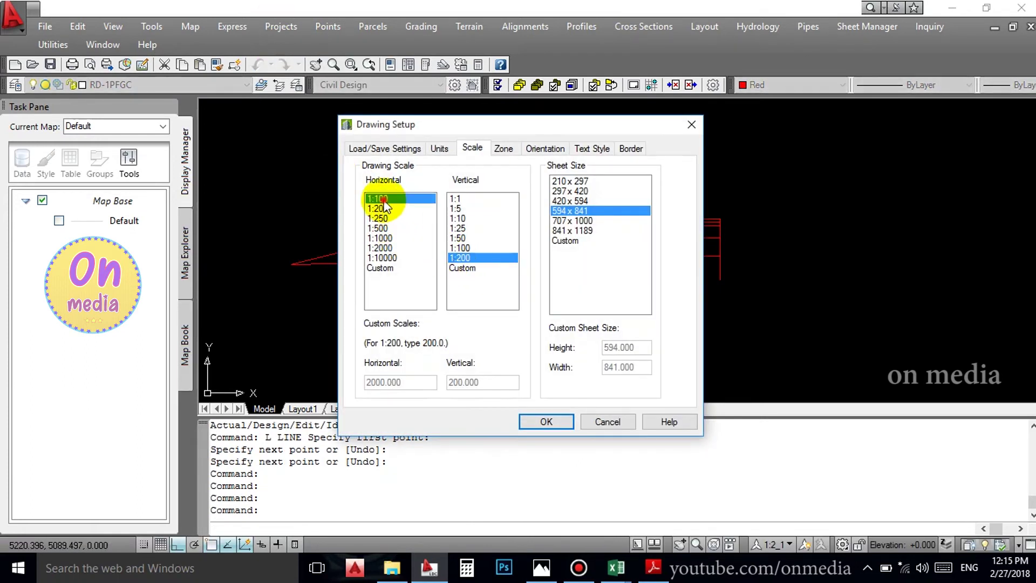
left_click(459, 248)
left_click(547, 421)
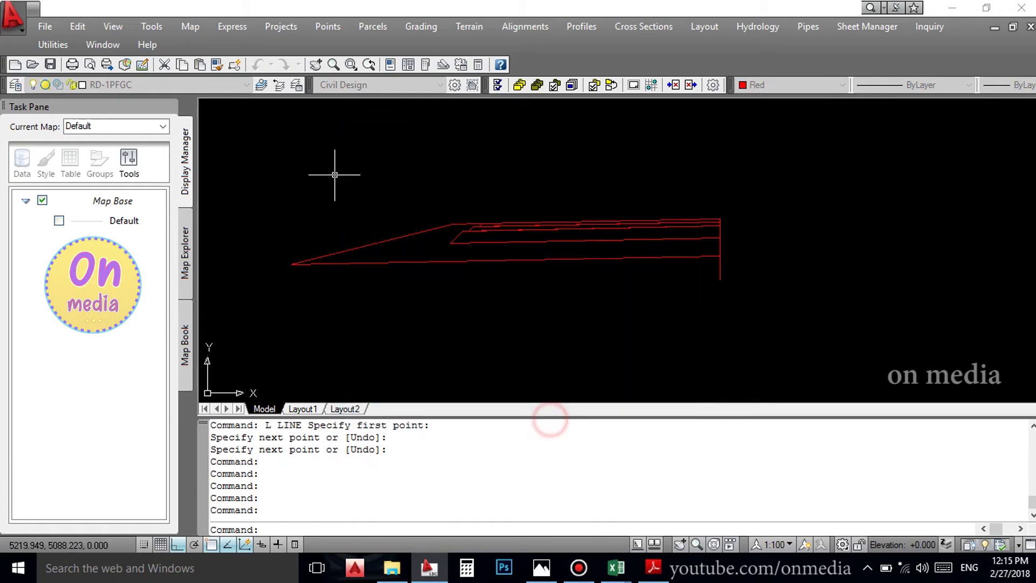
left_click(764, 89)
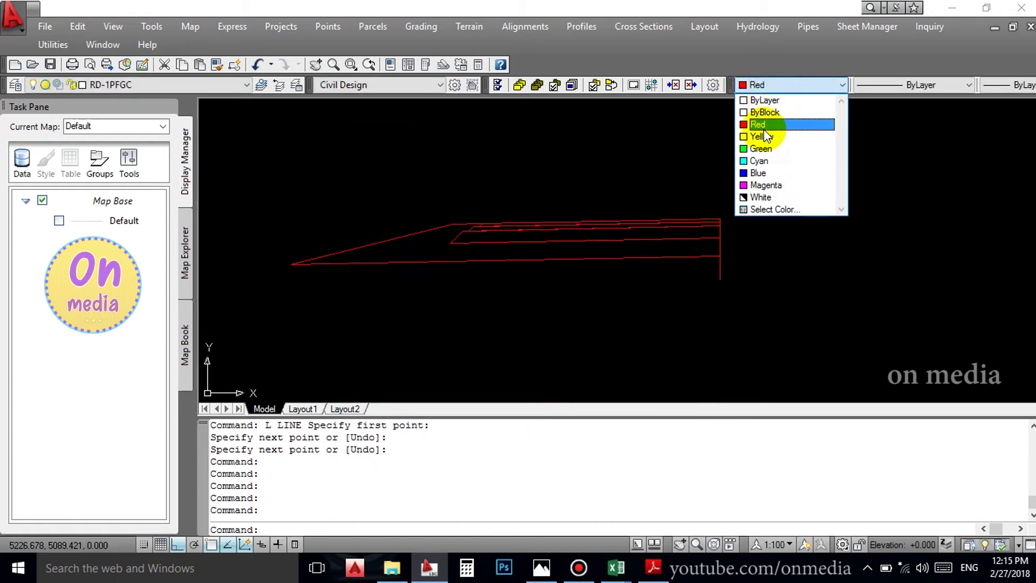
Make yellow current and create boundary polylines from the enclosed section areas.
left_click(763, 139)
type("BO")
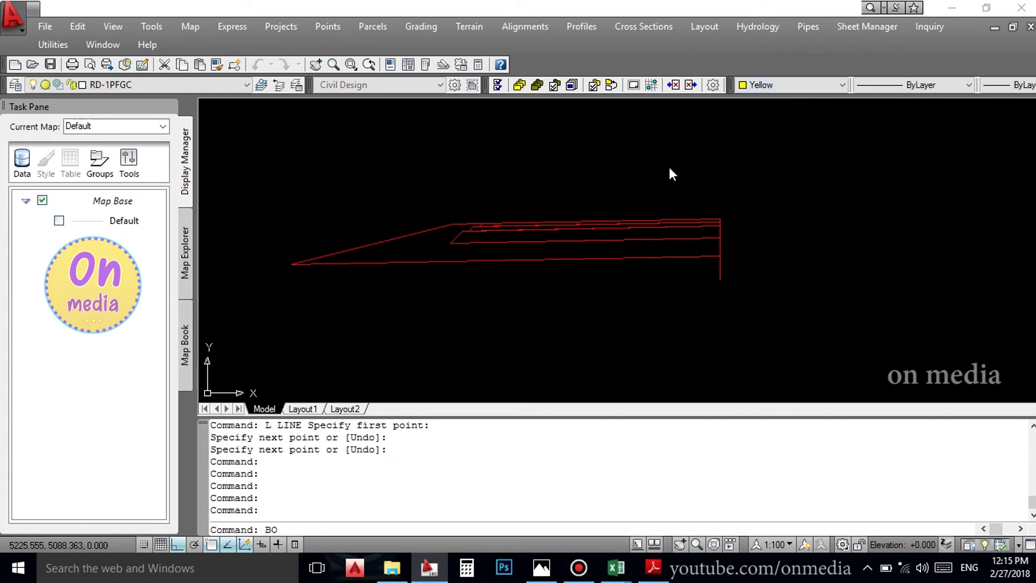
key("Return")
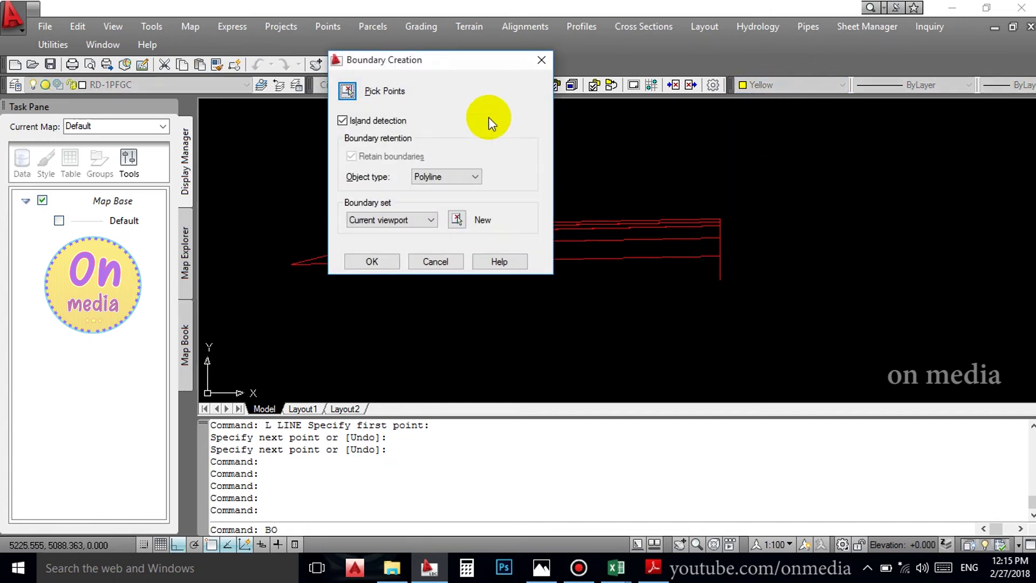
left_click(348, 91)
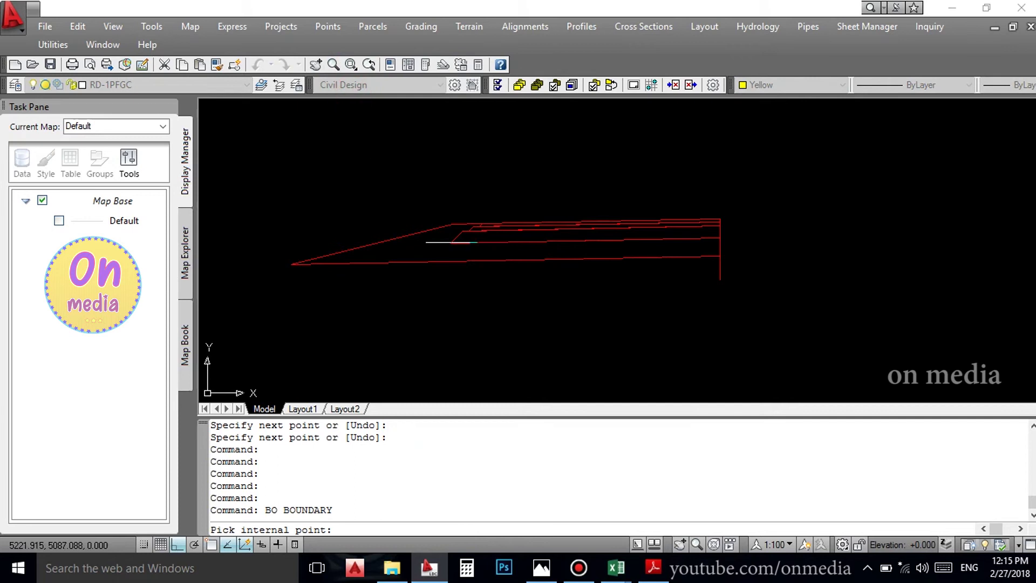
left_click(468, 251)
left_click(474, 240)
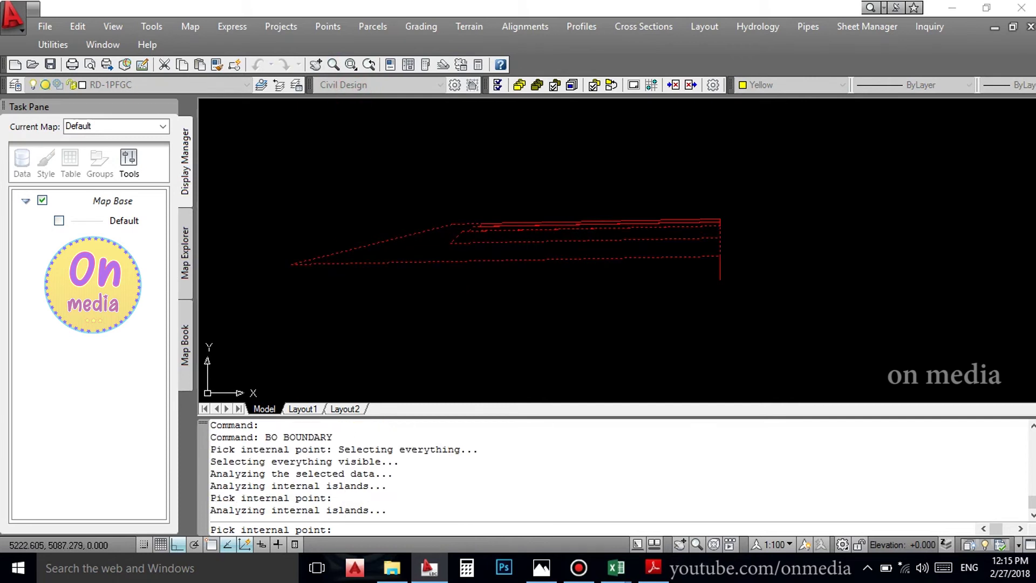
left_click(497, 245)
left_click(512, 296)
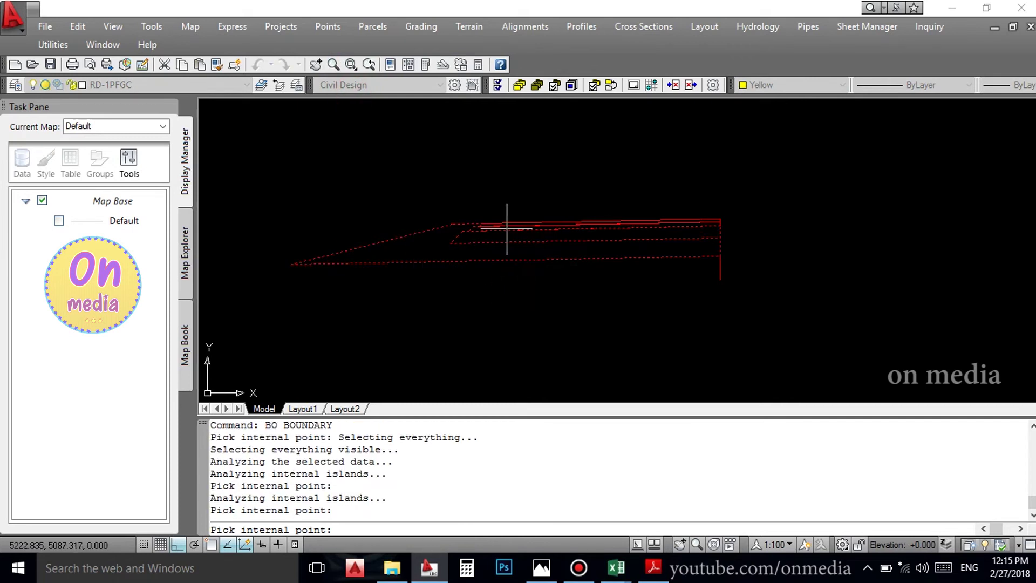
left_click(507, 226)
key("Return")
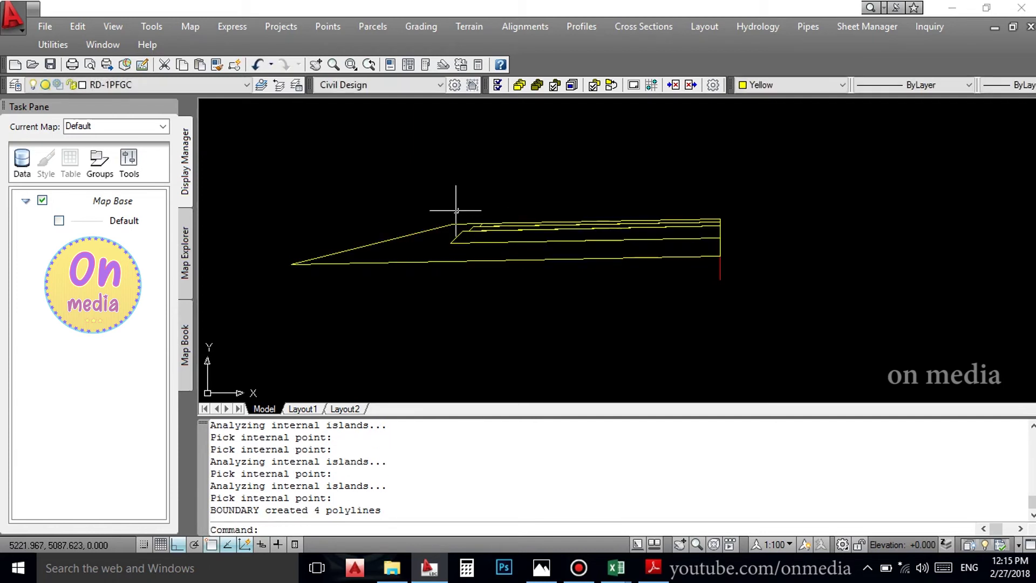
Move the new yellow boundary polylines straight up.
left_click(441, 226)
scroll(620, 216, "up", 3)
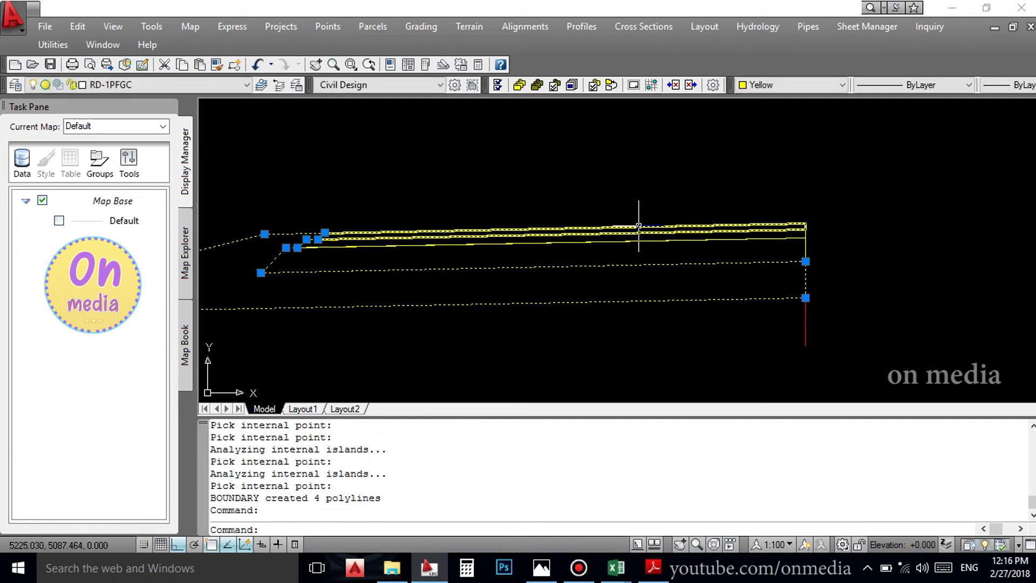
scroll(798, 237, "up", 2)
left_click(819, 232)
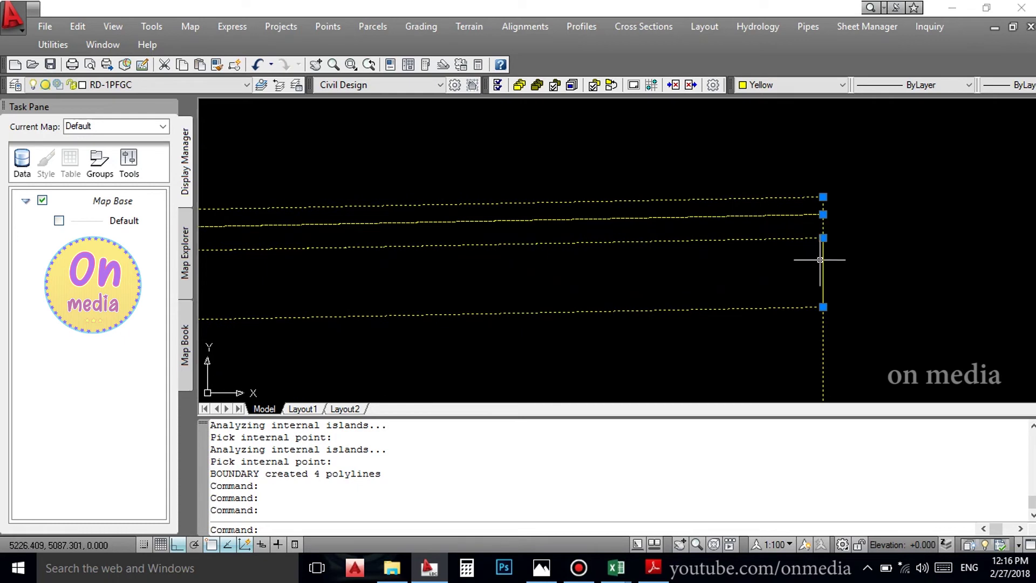
scroll(804, 297, "up", 1)
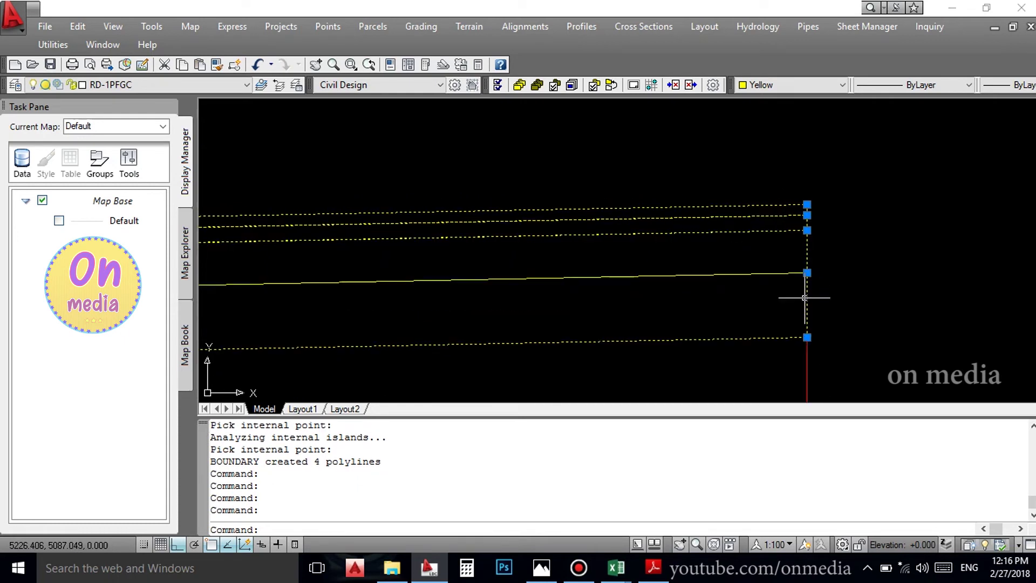
scroll(773, 295, "down", 3)
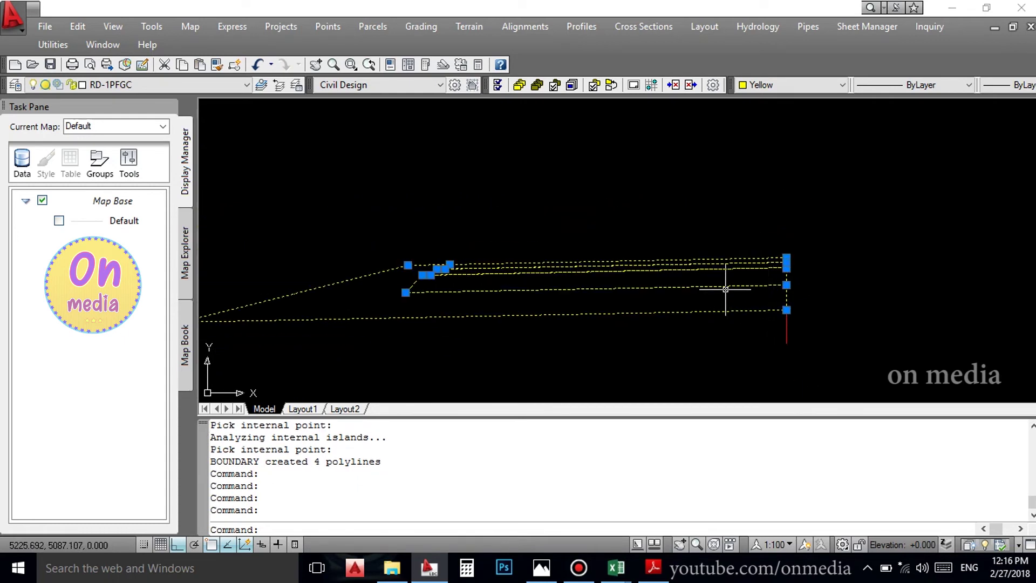
type("M")
key("Return")
left_click(701, 284)
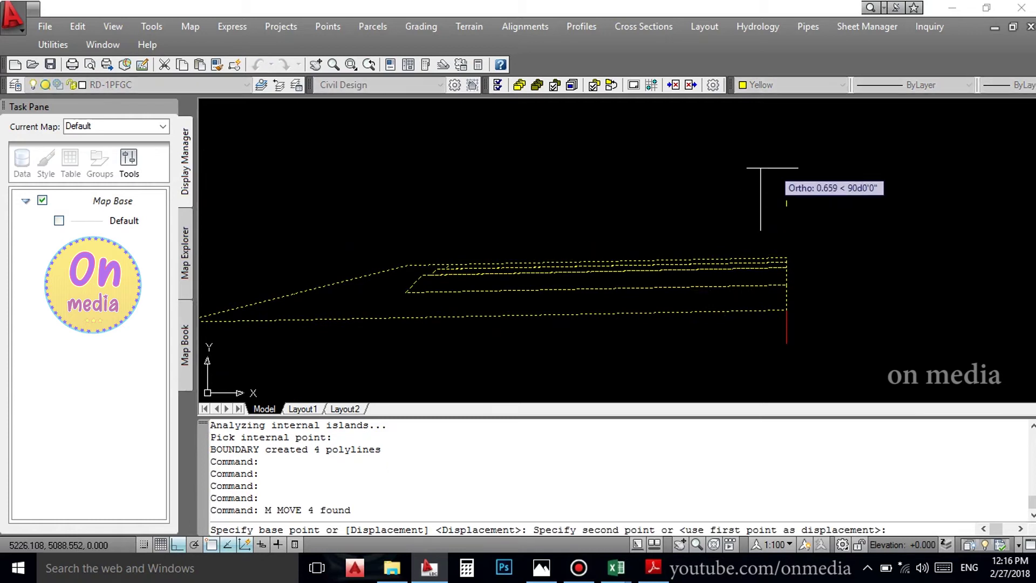
left_click(766, 180)
Delete the original red section polylines.
left_click(835, 236)
left_click(364, 372)
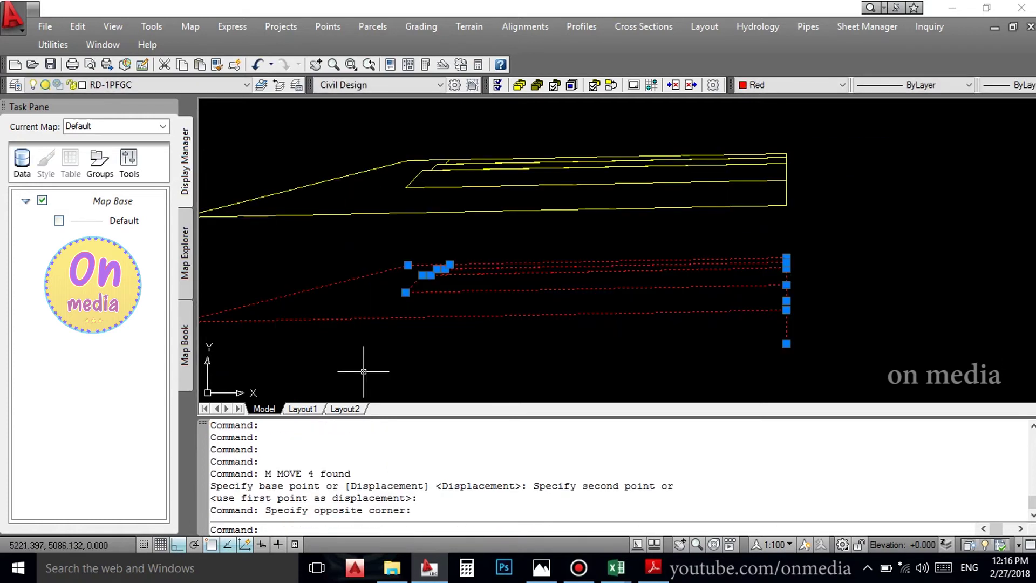
key("Delete")
Trim the right-end connectors off the yellow template outline.
type("TR")
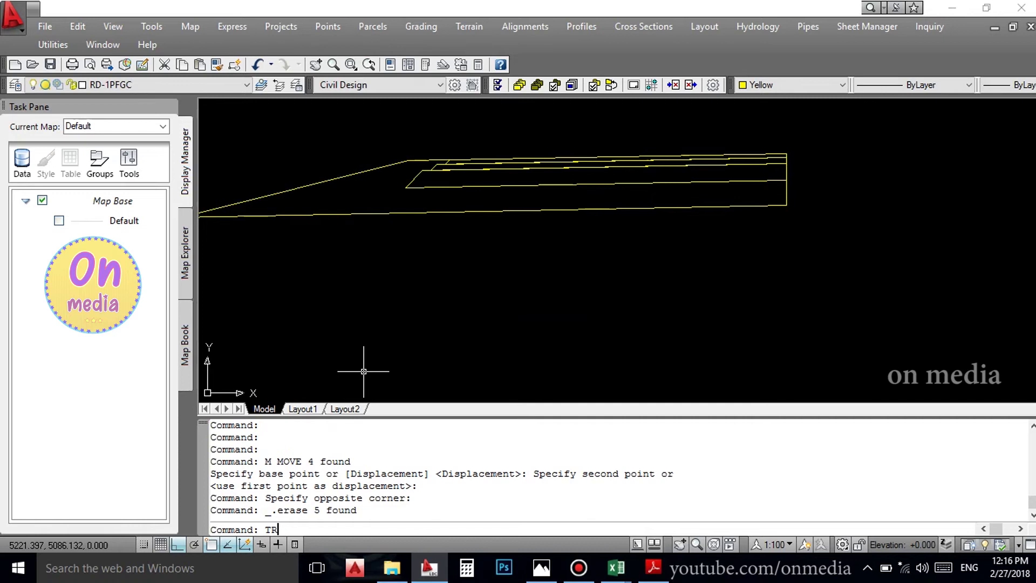
key("Return")
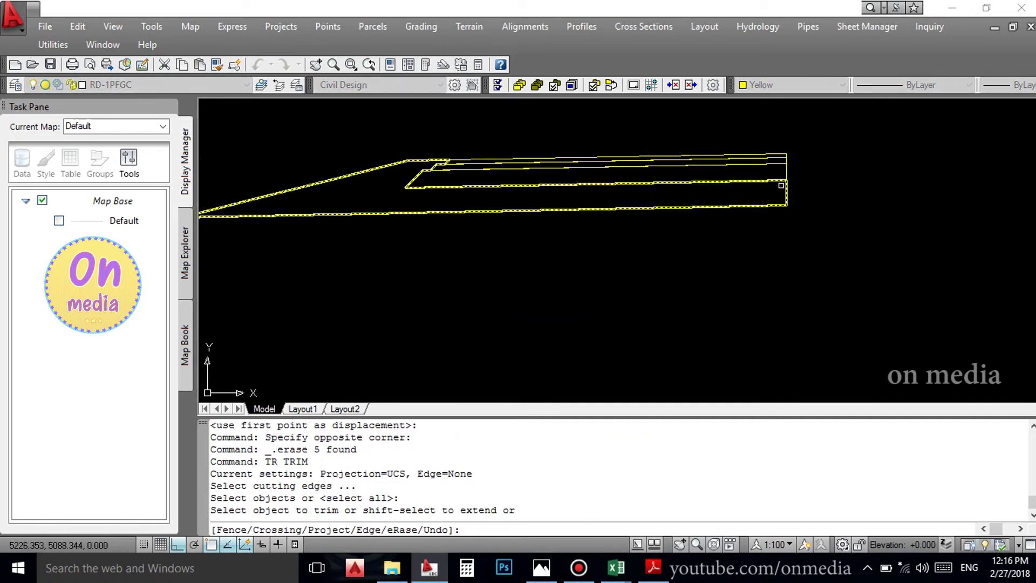
left_click(786, 192)
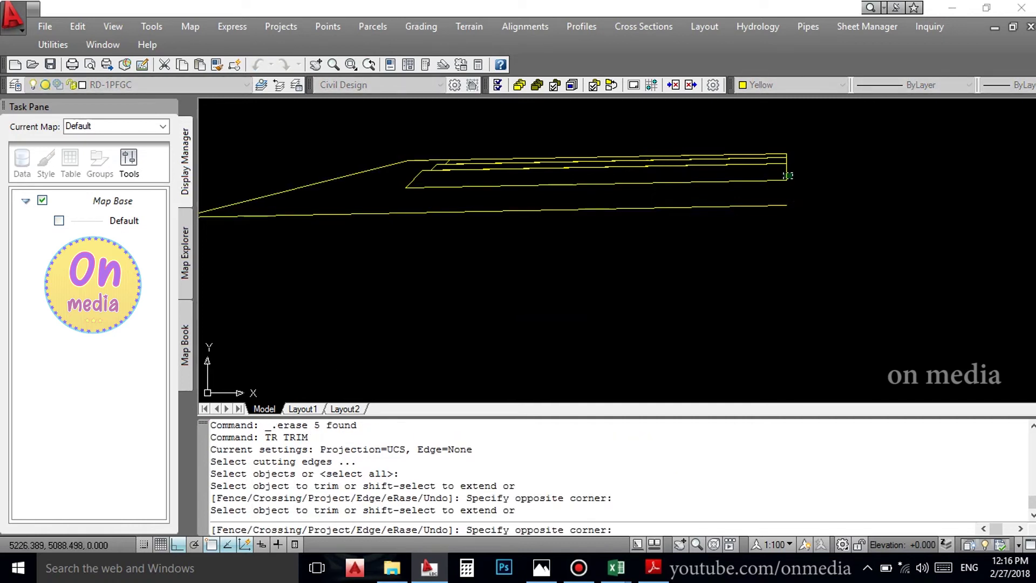
left_click_drag(792, 178, 782, 162)
scroll(778, 155, "up", 3)
left_click(777, 156)
left_click(781, 139)
left_click(771, 139)
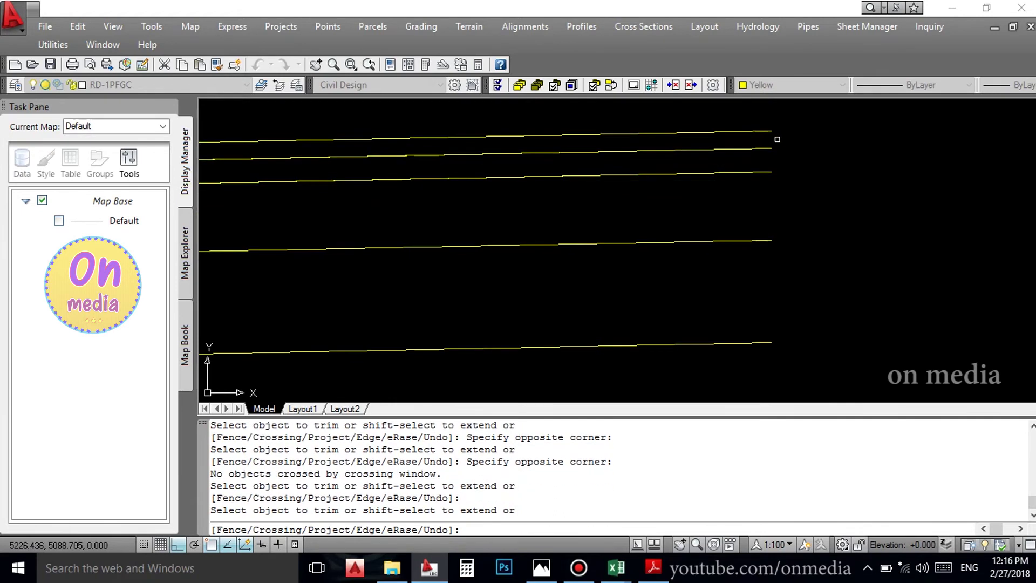
scroll(779, 161, "down", 2)
right_click(782, 139)
left_click(799, 144)
left_click(587, 26)
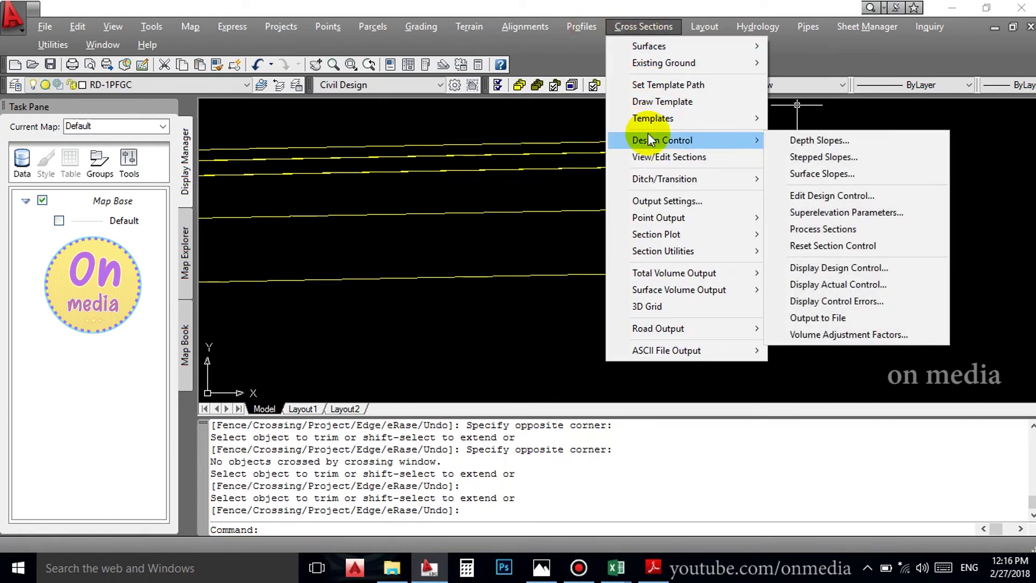
mouse_move(652, 118)
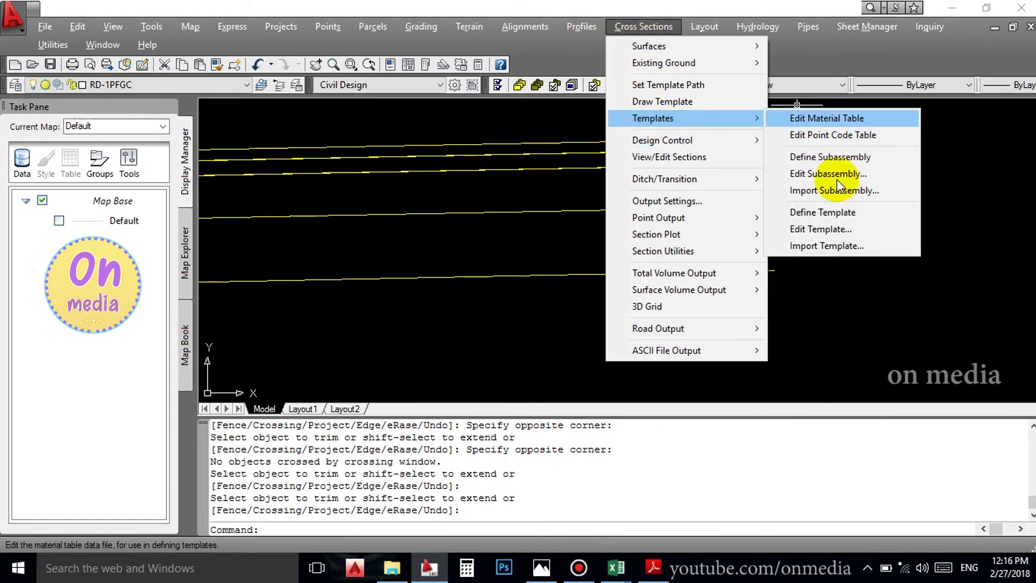
Define a symmetrical template with the finish ground point at the right end, selecting four surfaces.
left_click(809, 212)
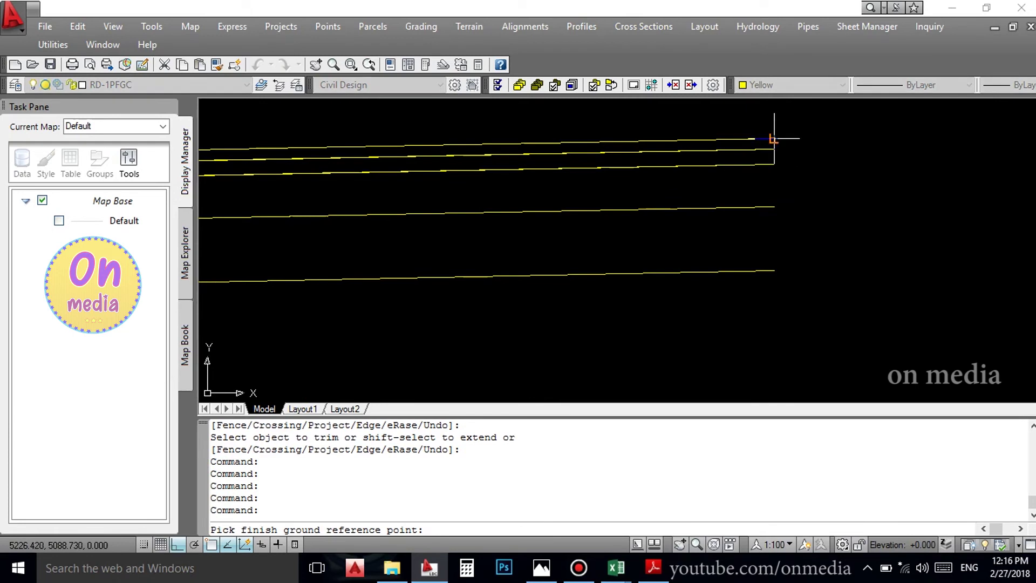
left_click(775, 138)
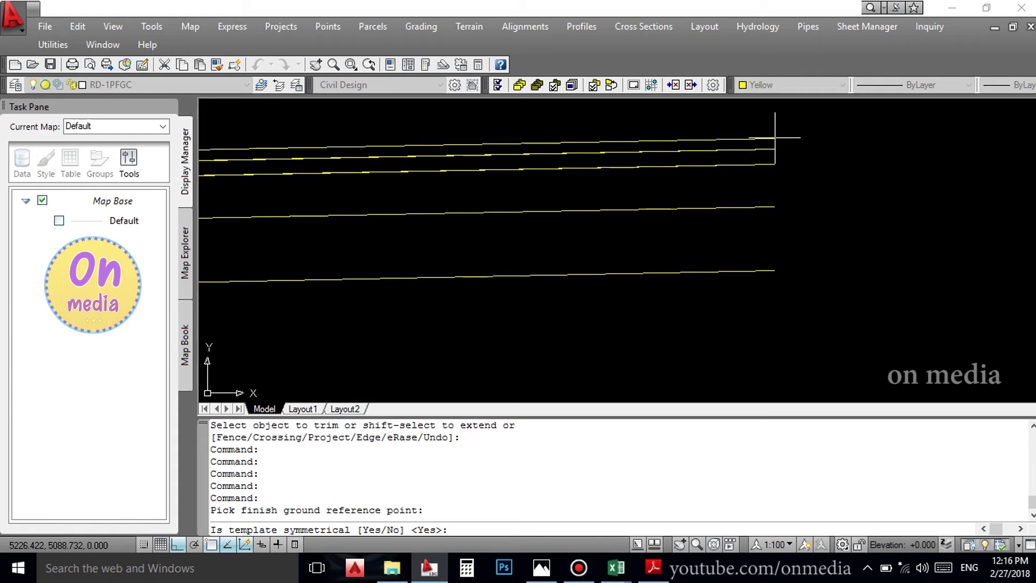
key("Return")
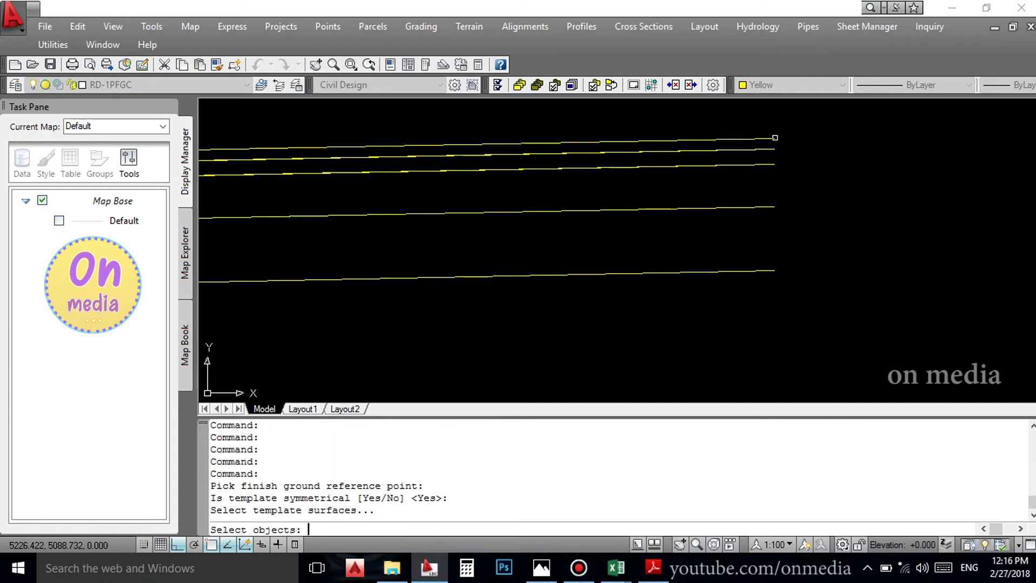
left_click(790, 125)
left_click(360, 252)
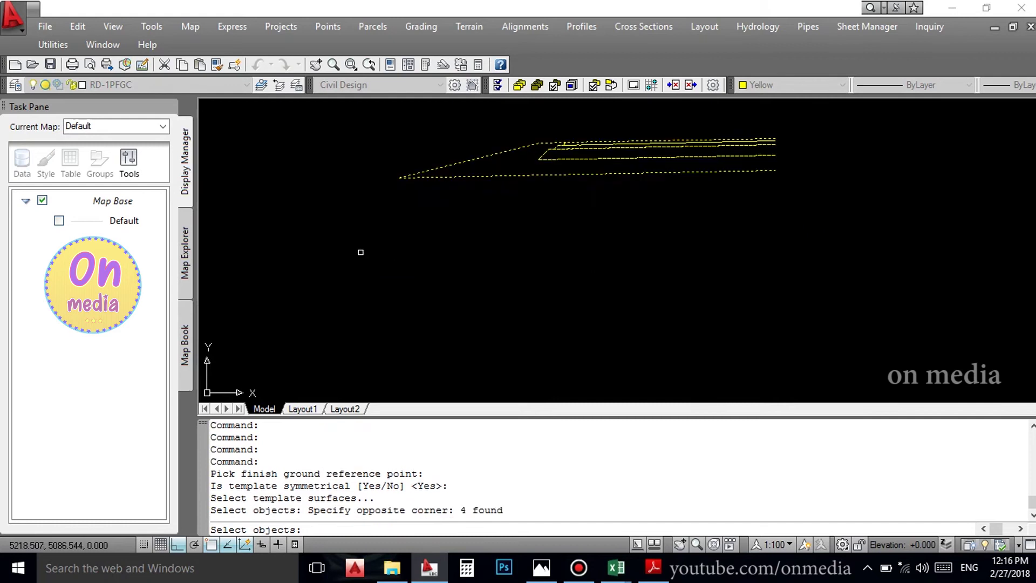
key("Return")
key("Return")
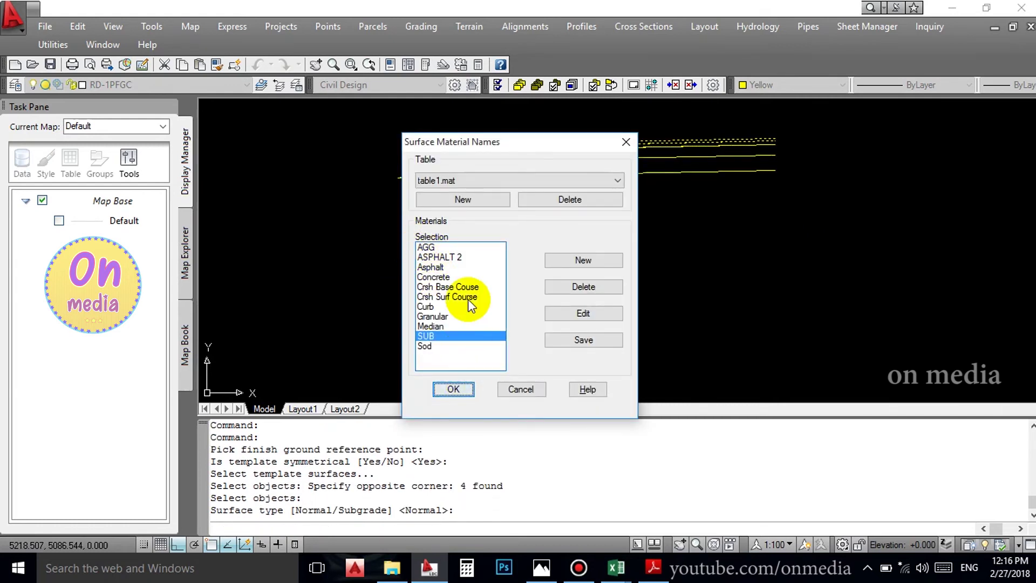
Assign materials Asphalt, ASPHALT 2, AGG and SUB to the four surfaces as Normal type.
left_click(440, 267)
left_click(463, 387)
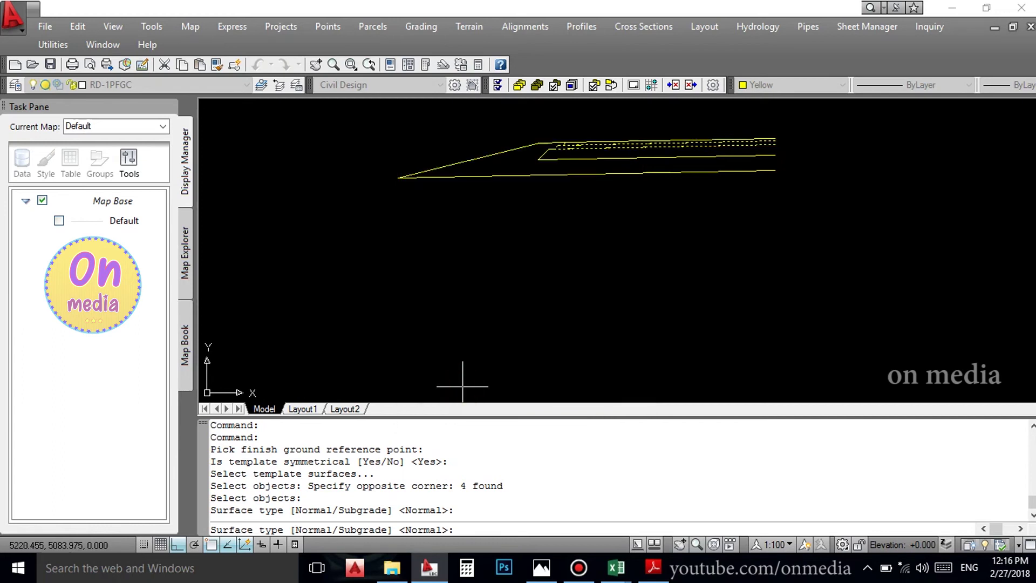
key("Return")
left_click(426, 247)
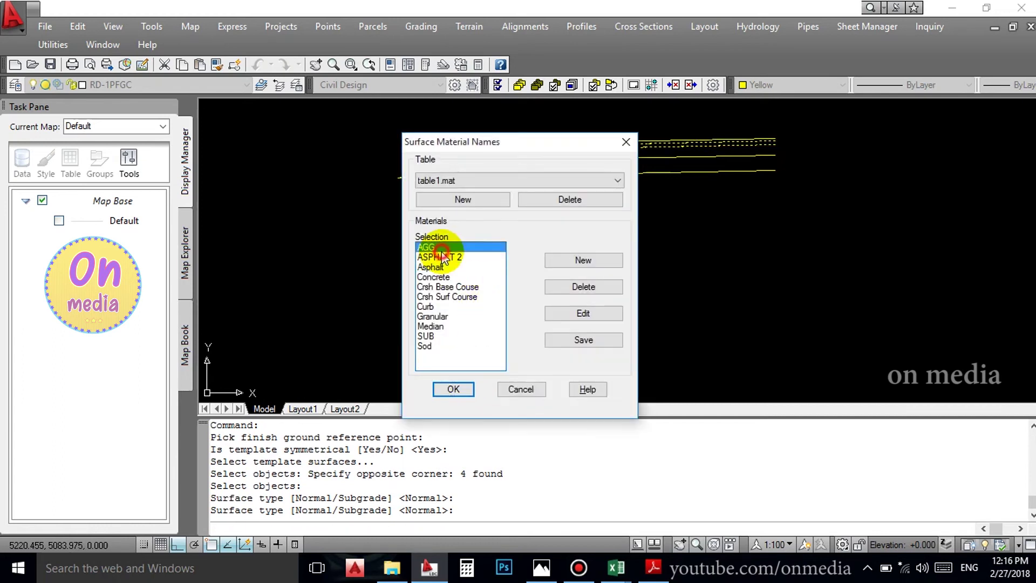
left_click(435, 257)
left_click(453, 389)
key("Return")
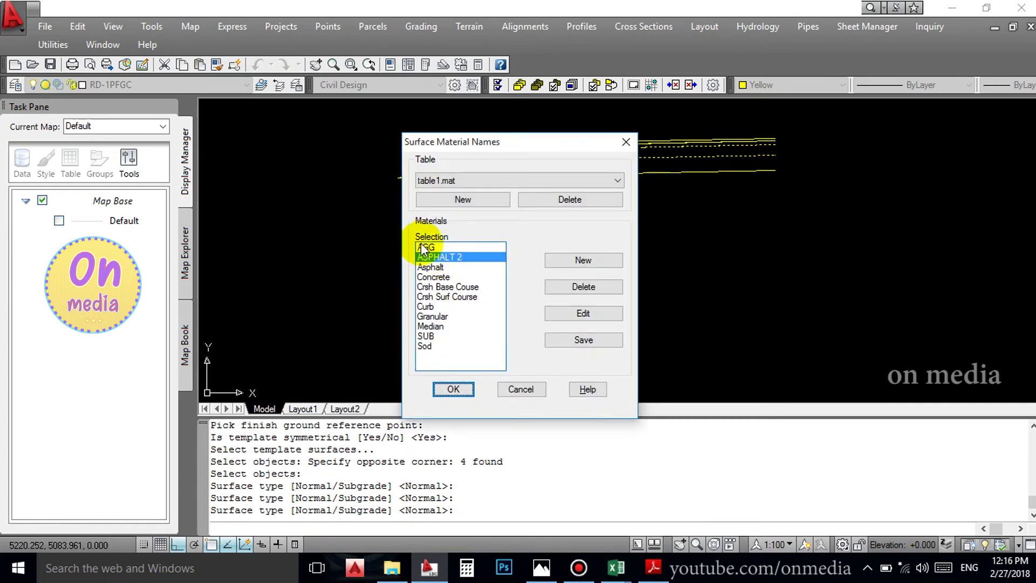
left_click(426, 248)
left_click(453, 390)
key("Return")
left_click(425, 336)
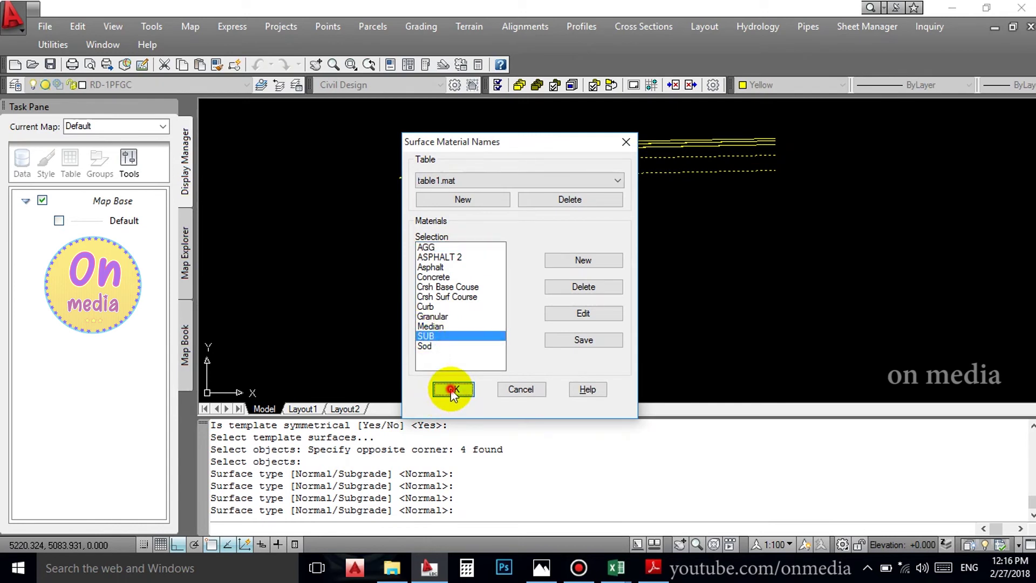
left_click(453, 388)
Set the left connection point and left and right datum points, with no subassemblies attached.
left_click(398, 177)
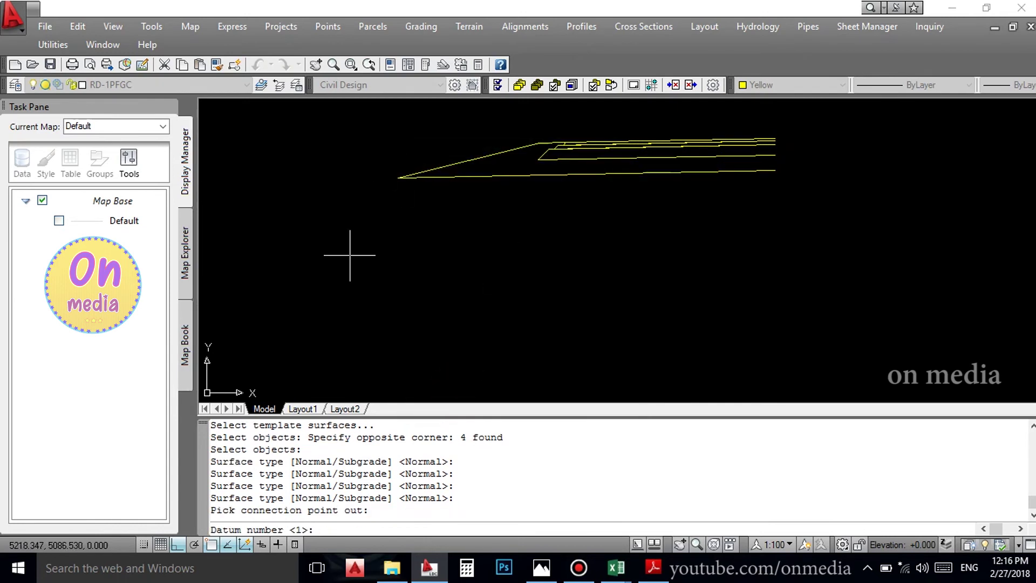
key("Return")
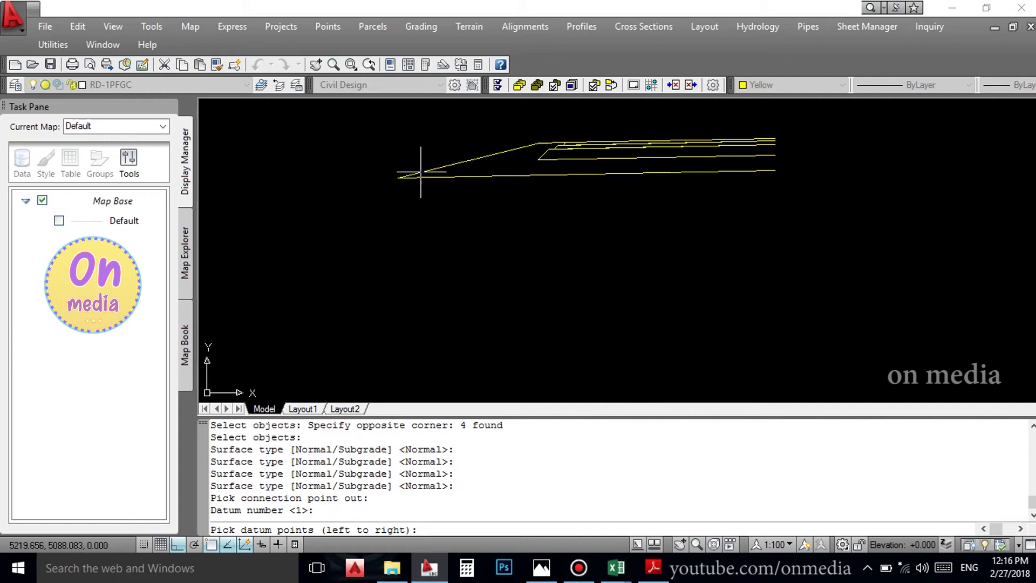
left_click(397, 177)
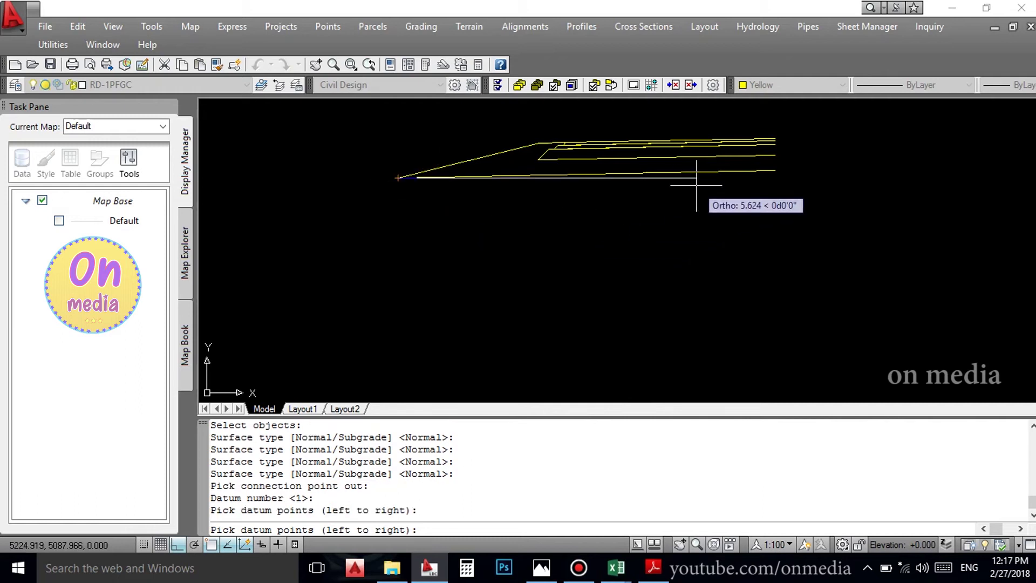
left_click(774, 170)
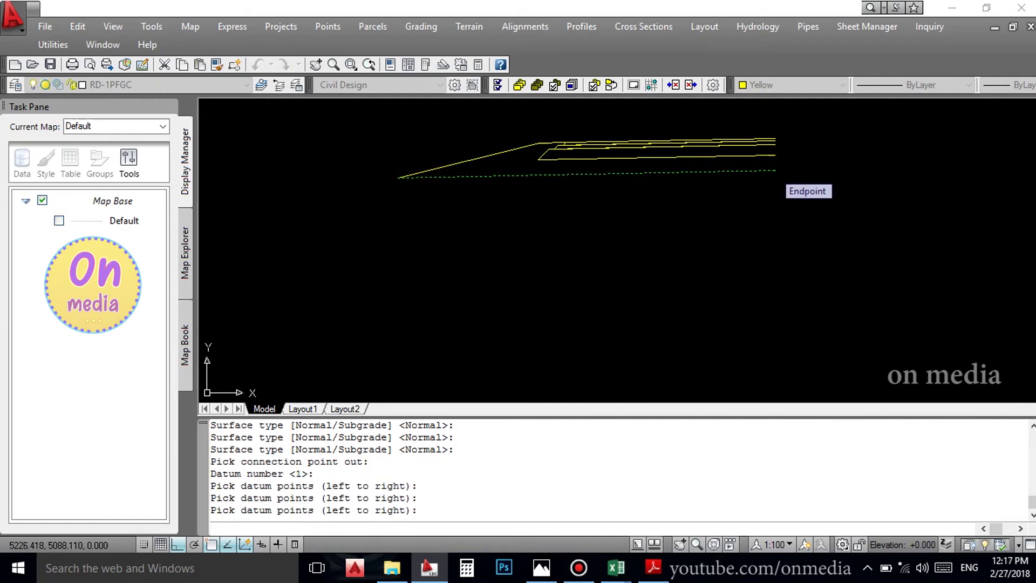
key("Return")
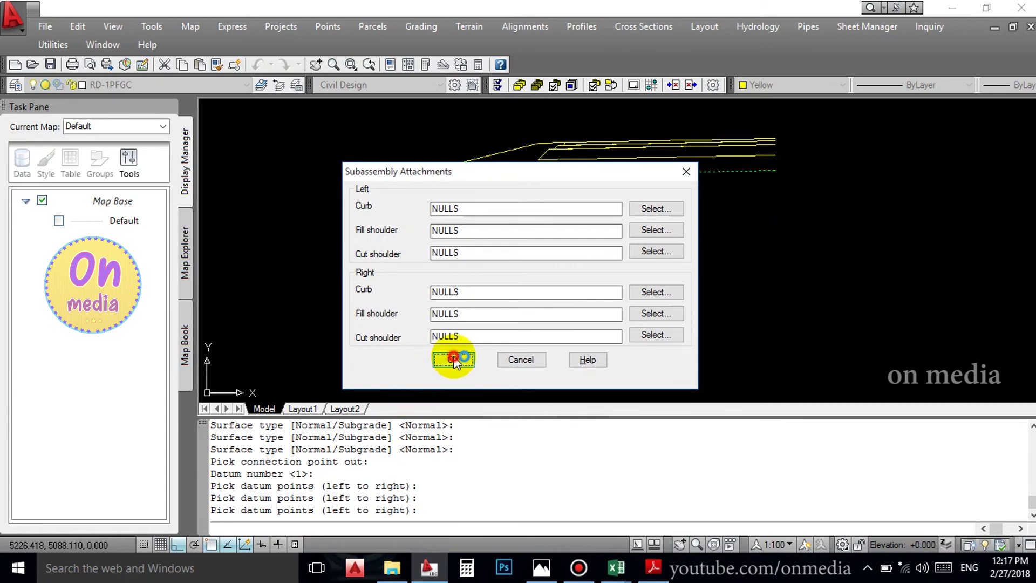
left_click(453, 359)
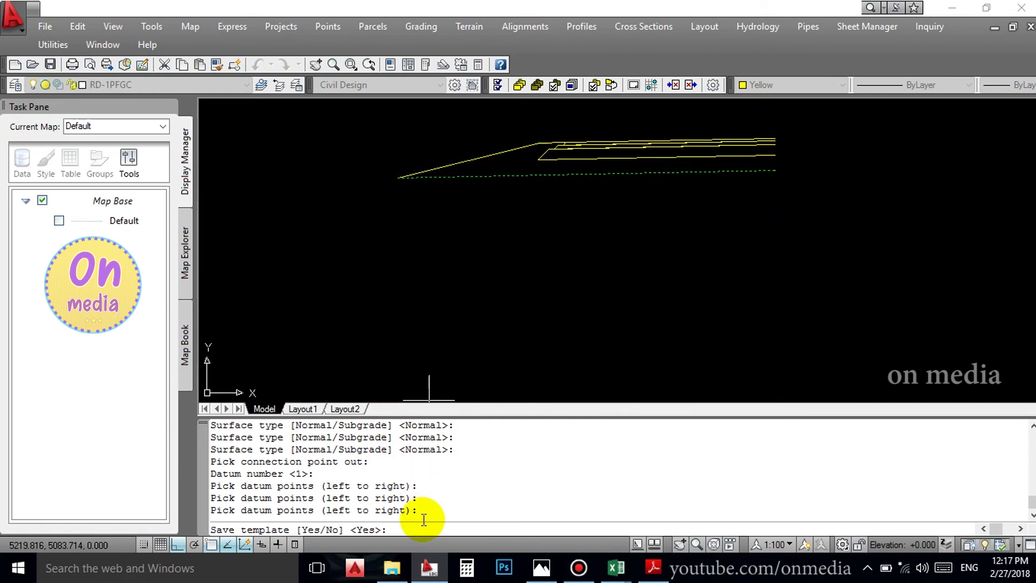
Save the template as ROAD-22222 and decline defining another one.
key("Return")
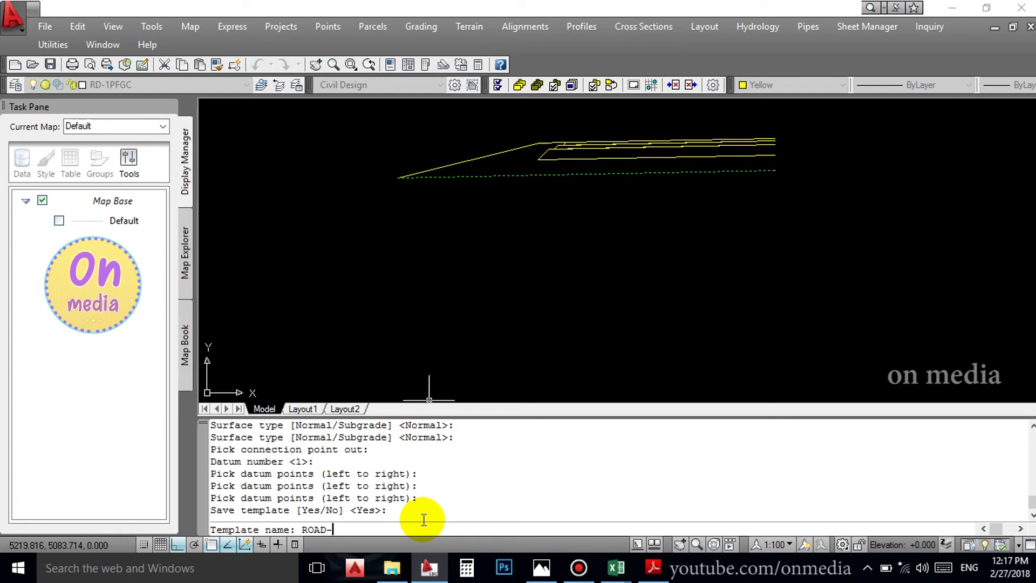
type("ROAD-22222")
key("Return")
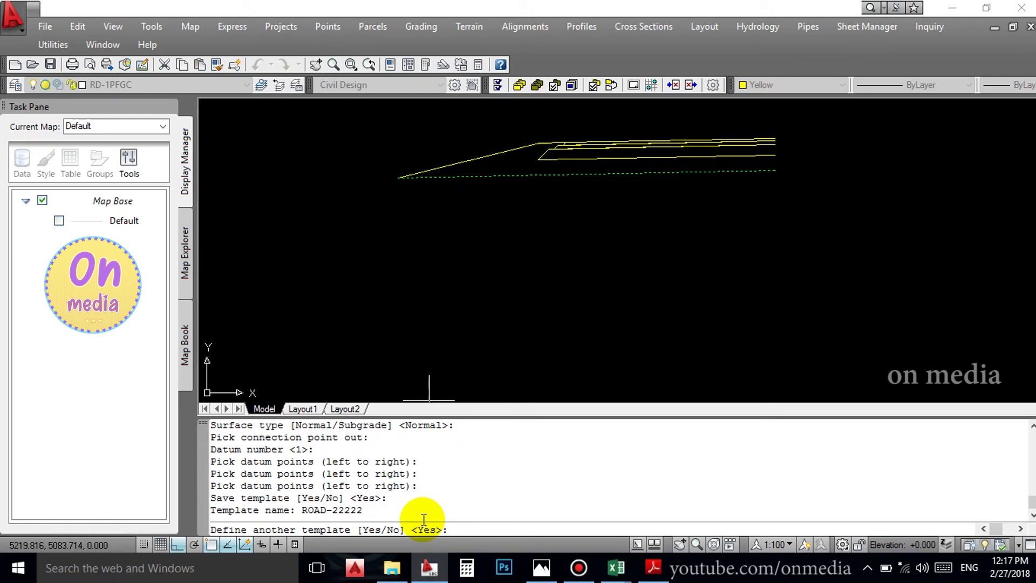
type("N")
key("Return")
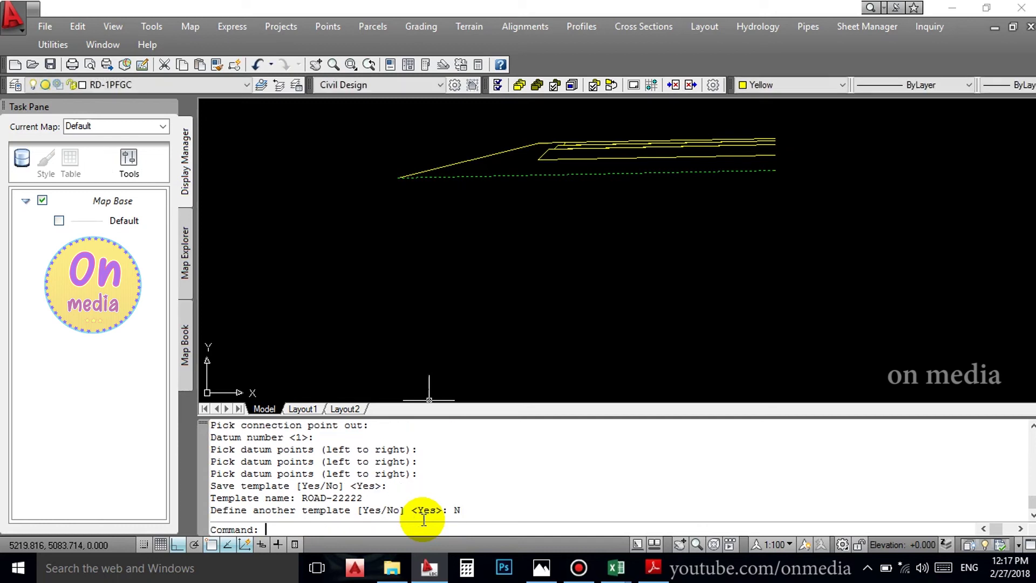
Assign the road-22222 template to RD-1 over its full station range and process the sections.
left_click(648, 24)
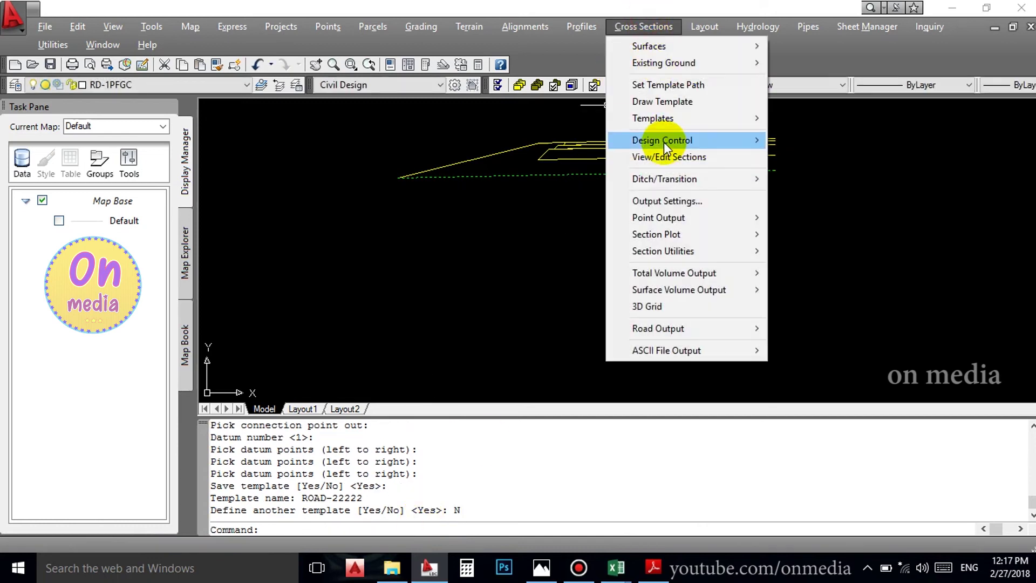
mouse_move(662, 140)
left_click(834, 196)
left_click(472, 282)
left_click(492, 300)
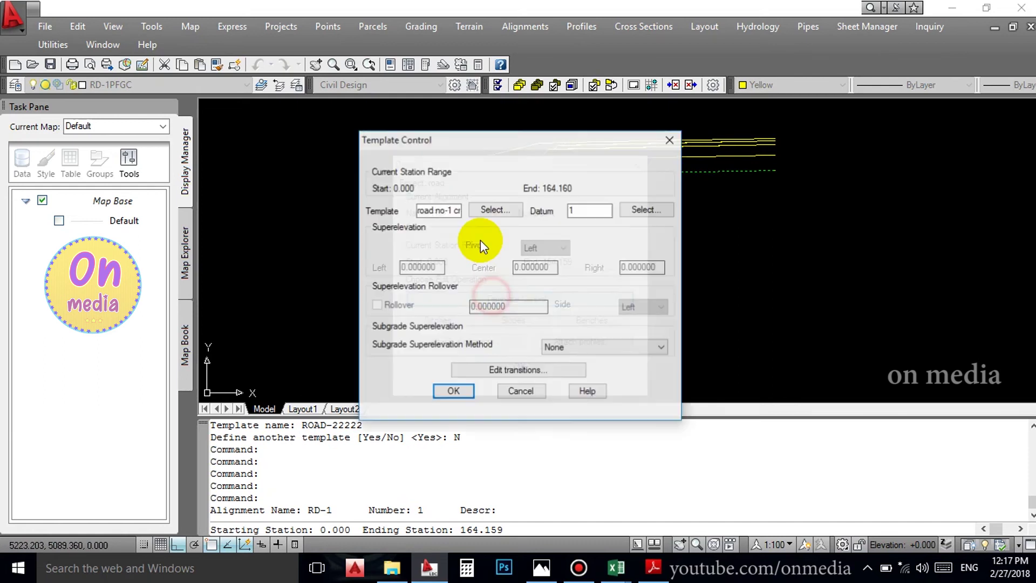
left_click(492, 209)
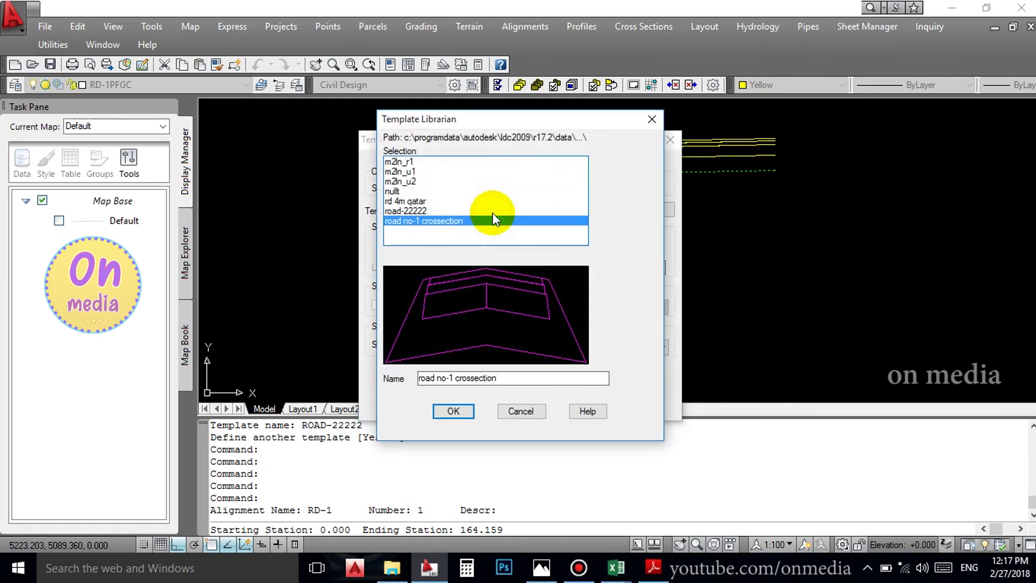
left_click(407, 211)
left_click(453, 411)
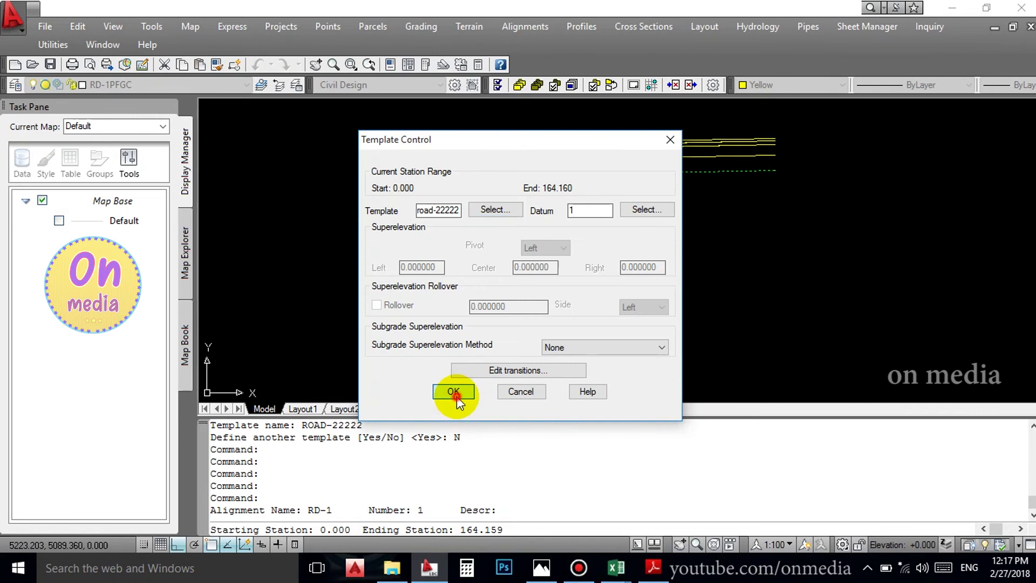
left_click(453, 392)
left_click(517, 368)
Review the processing errors and close the status dialogs.
left_click(468, 281)
left_click(551, 385)
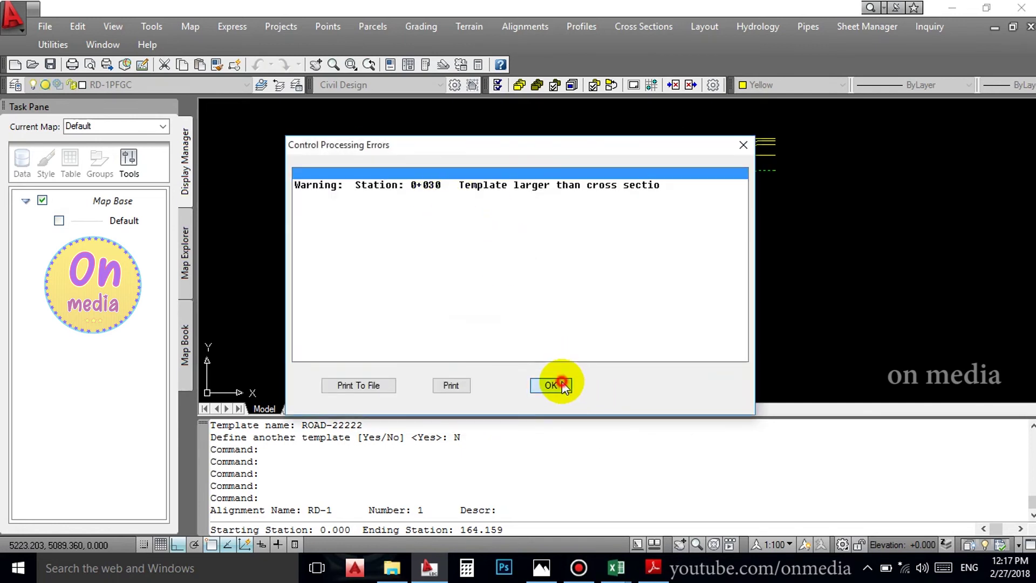
left_click(637, 284)
left_click(526, 365)
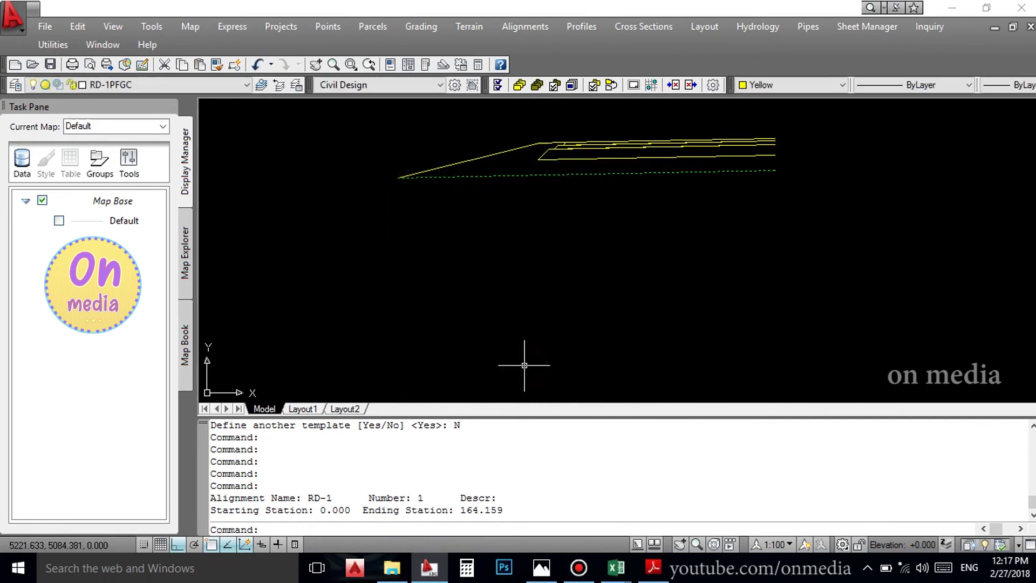
left_click(633, 28)
Step through RD-1 cross sections from 0+000 to 0+030, then exit back to plan view.
left_click(664, 152)
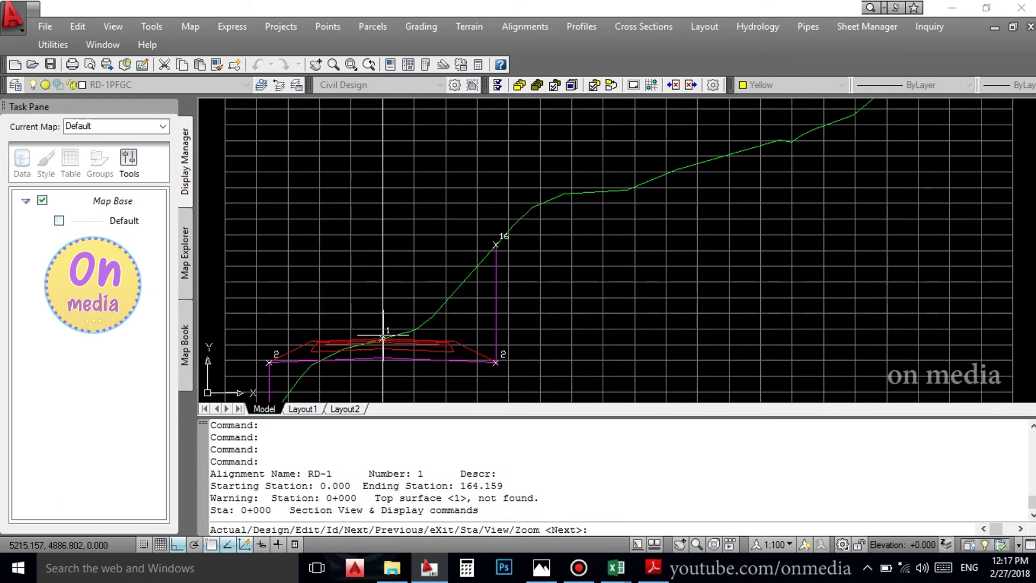
key("Return")
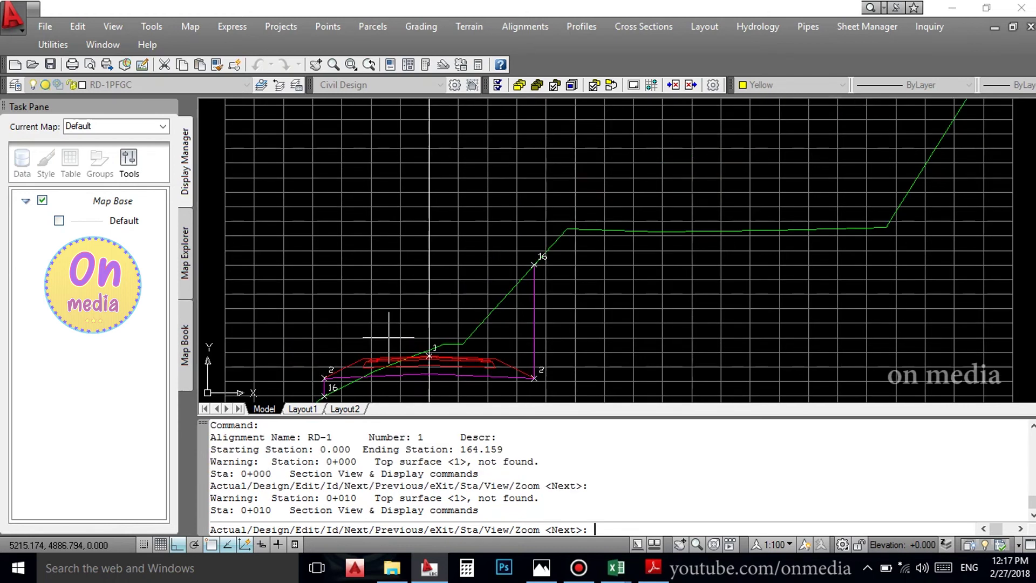
key("Return")
key("Return")
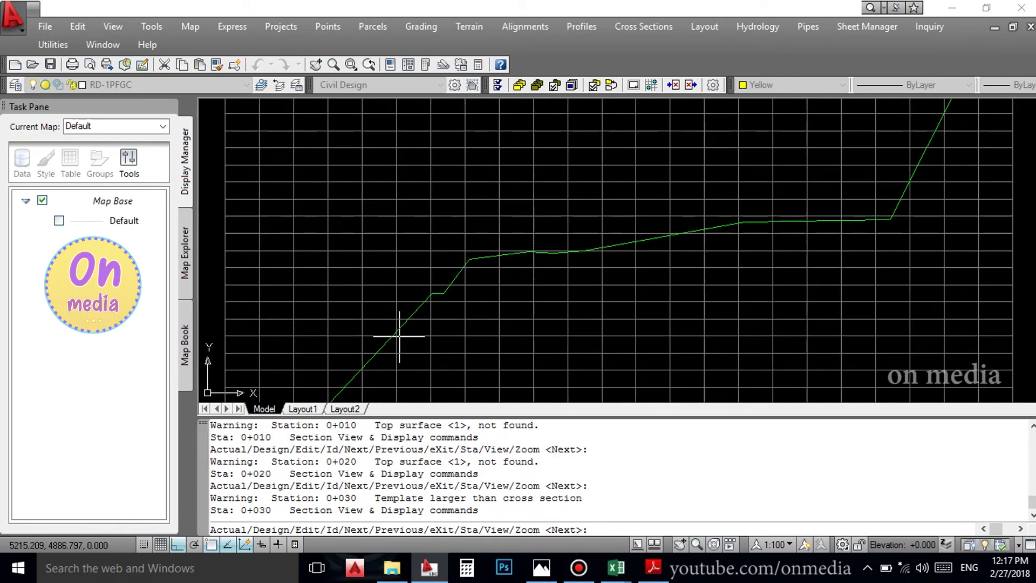
key("Return")
key("Return")
key("Return")
key("Return")
key("Return")
key("Return")
key("Return")
key("Return")
key("Return")
key("Return")
key("Return")
key("Return")
key("Return")
key("Return")
key("Return")
key("Return")
key("Return")
key("Escape")
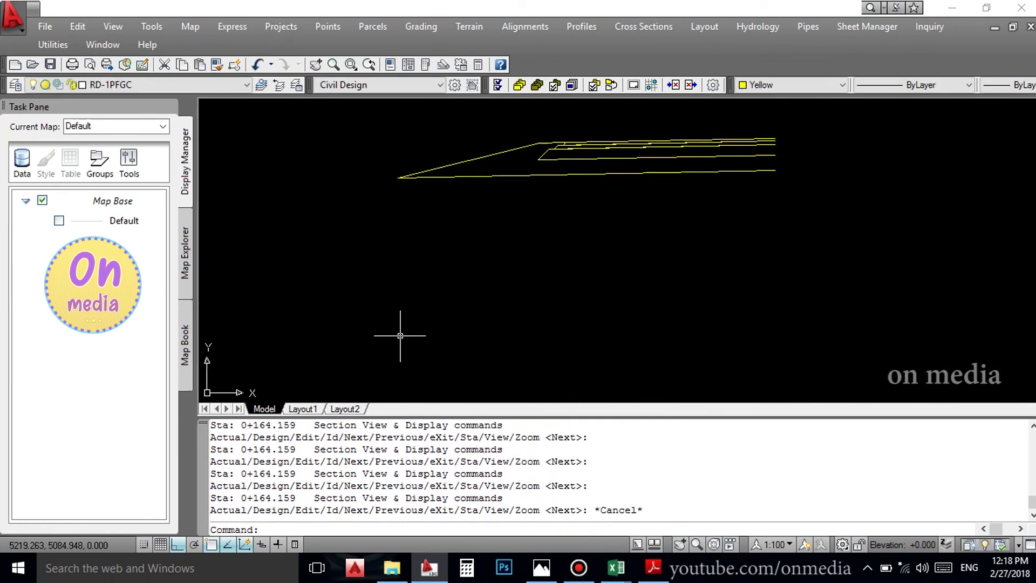
key("Return")
key("Return")
key("Return")
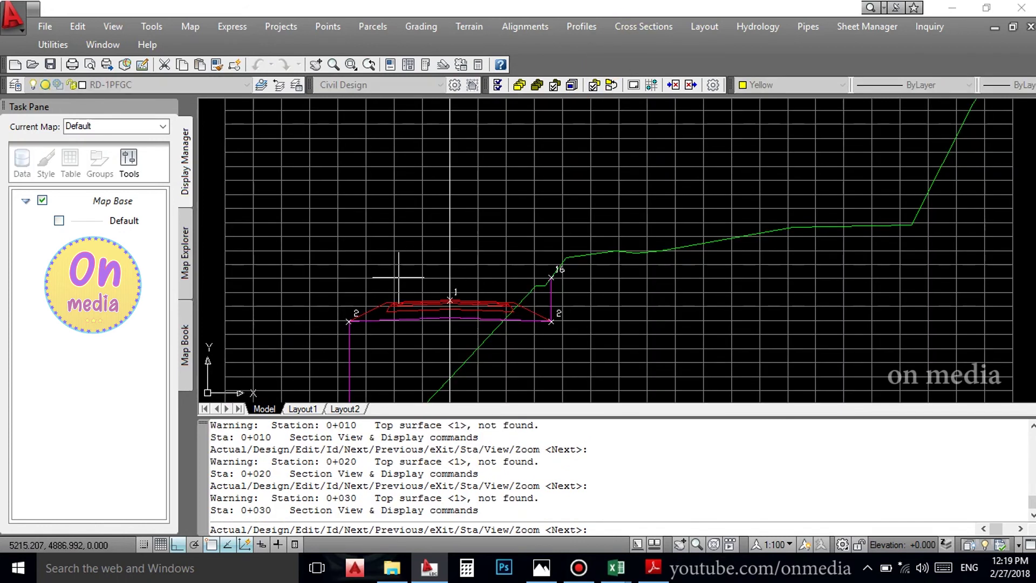
key("Escape")
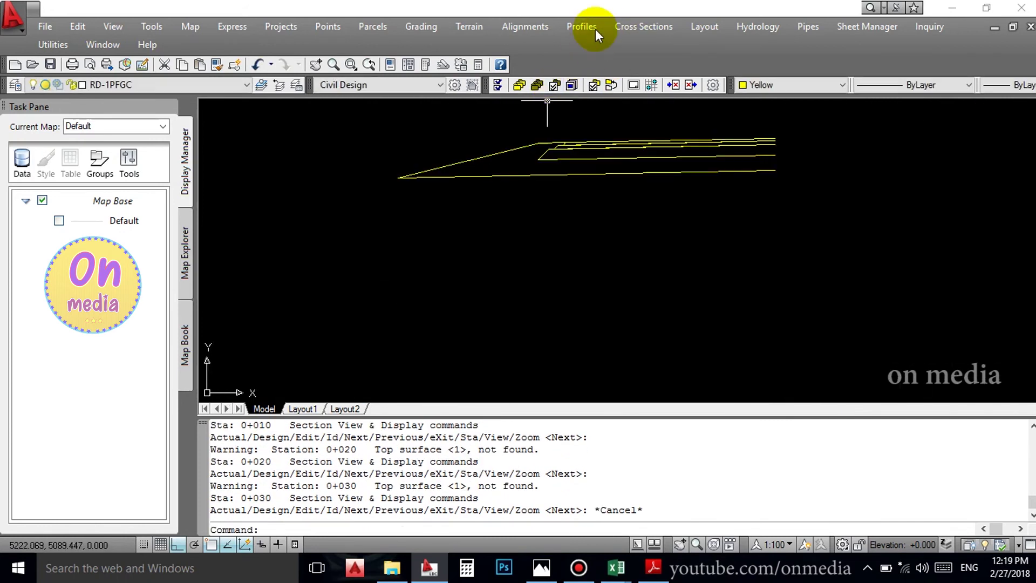
Change the leftmost existing-ground offset at station 0+030 from -15.000 to -30.
left_click(638, 166)
left_click(626, 27)
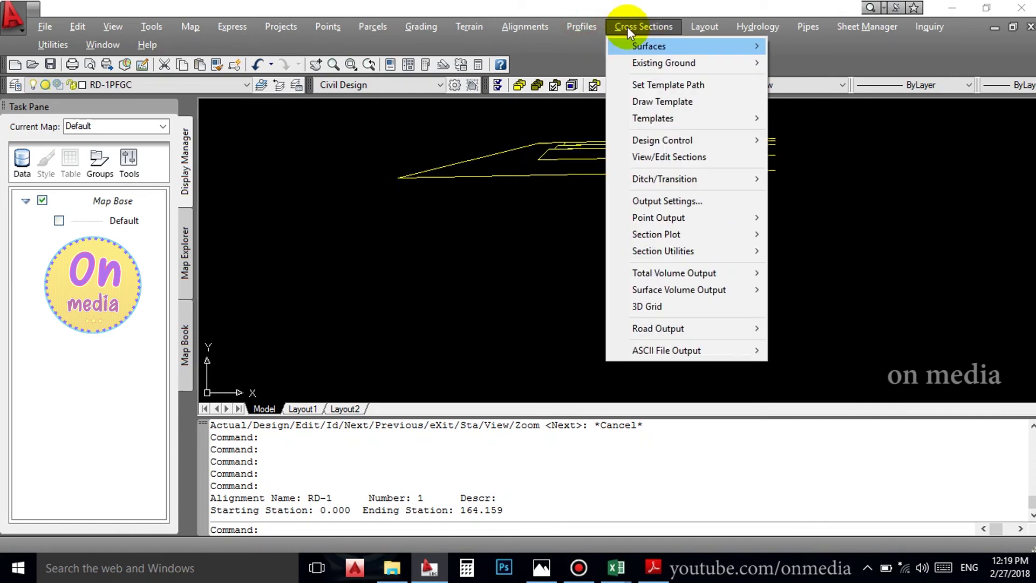
left_click(820, 96)
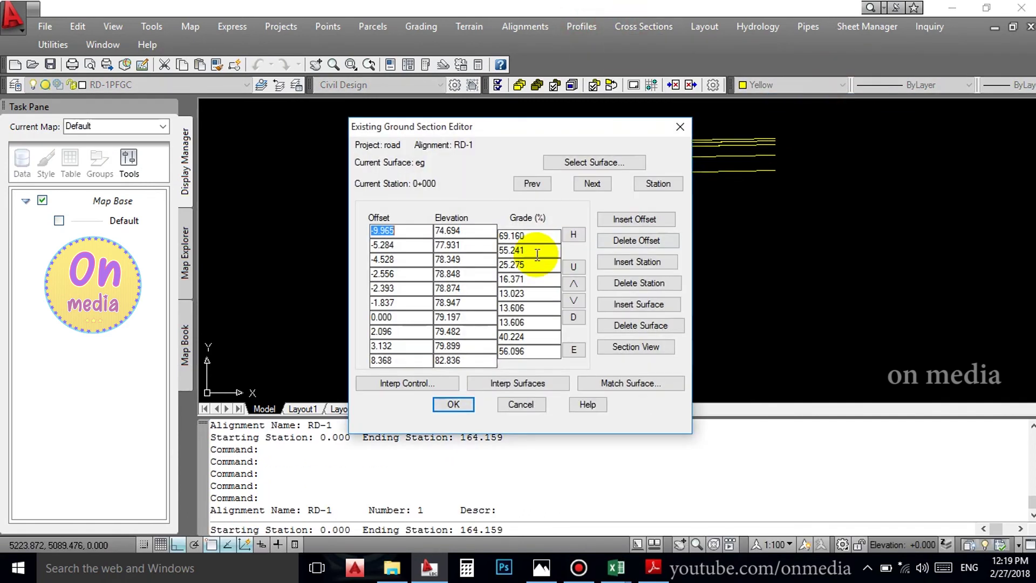
left_click(592, 184)
left_click(593, 184)
left_click(421, 227)
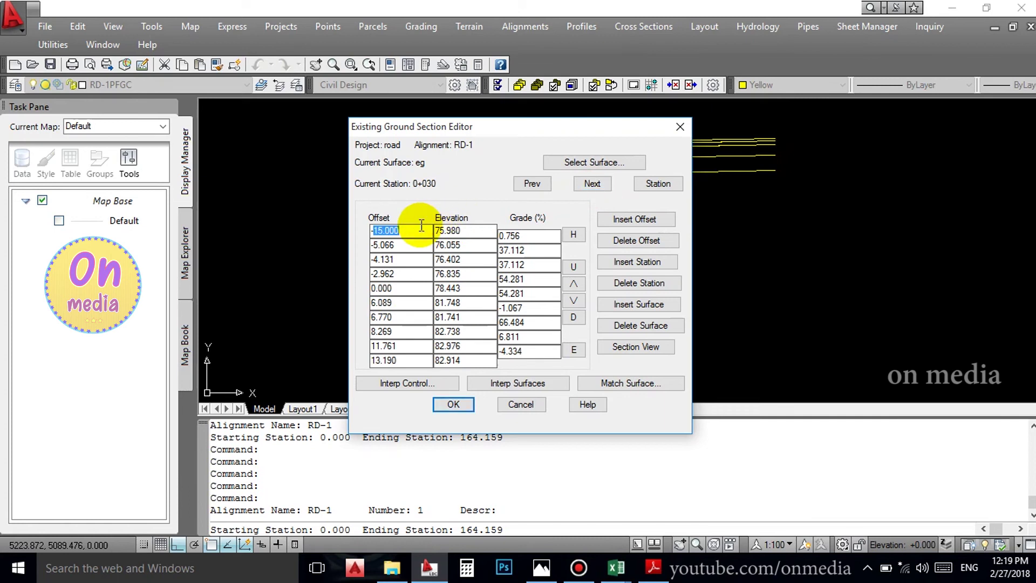
type("-30")
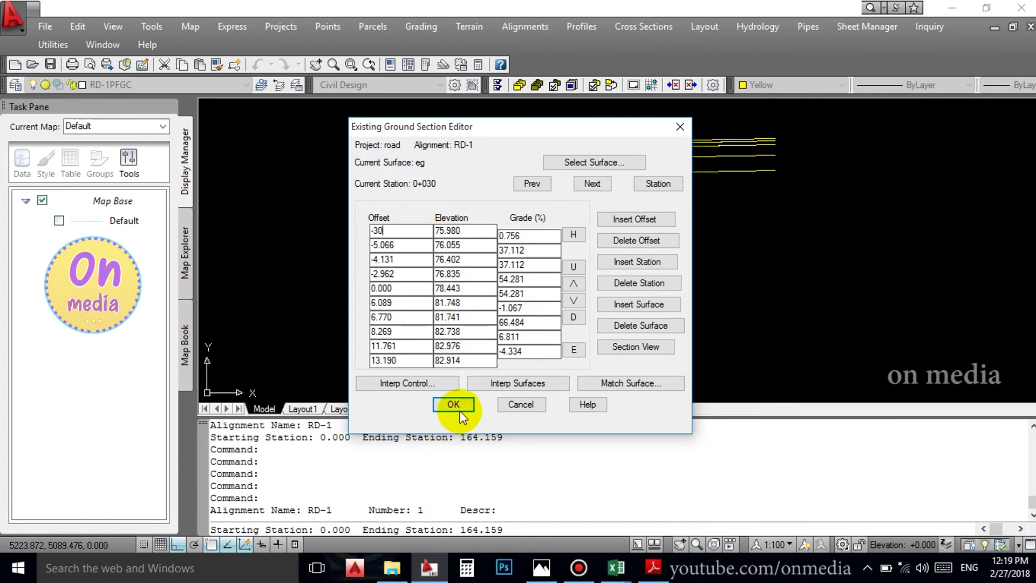
left_click(455, 404)
Step through the RD-1 cross sections to final station 0+164.159 to check the change.
left_click(631, 34)
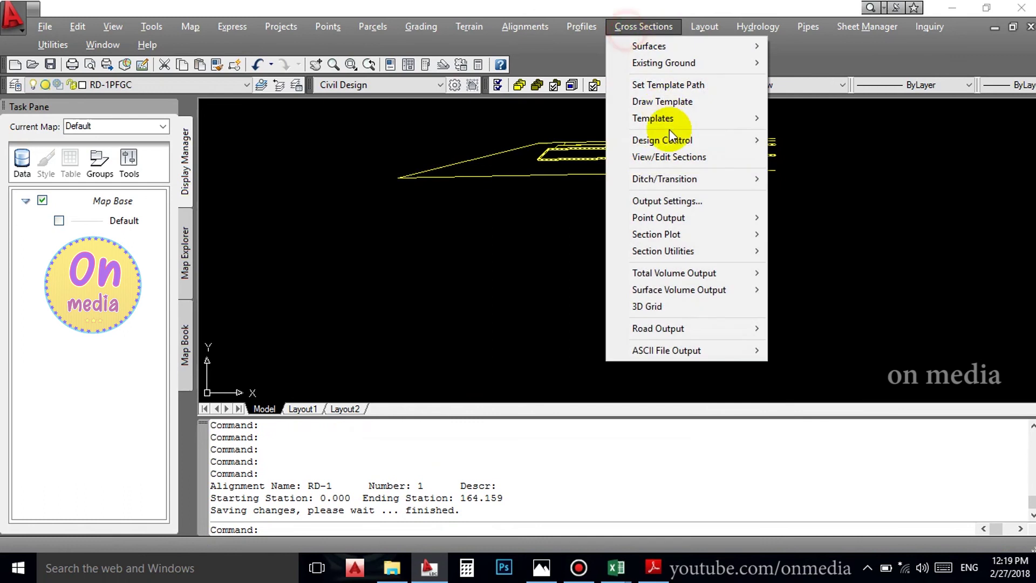
left_click(671, 155)
key("Return")
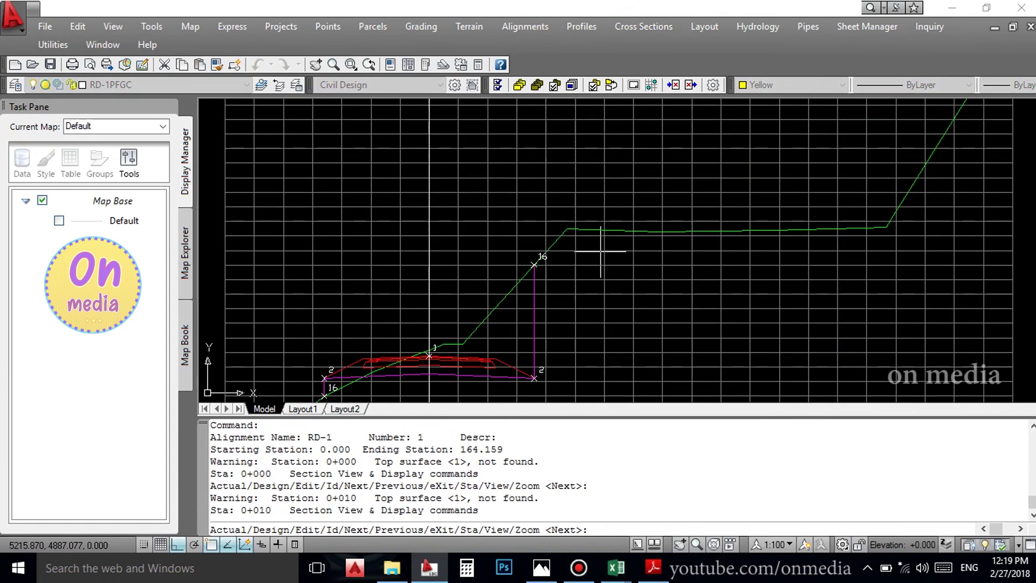
key("Return")
key("Return")
key("Return")
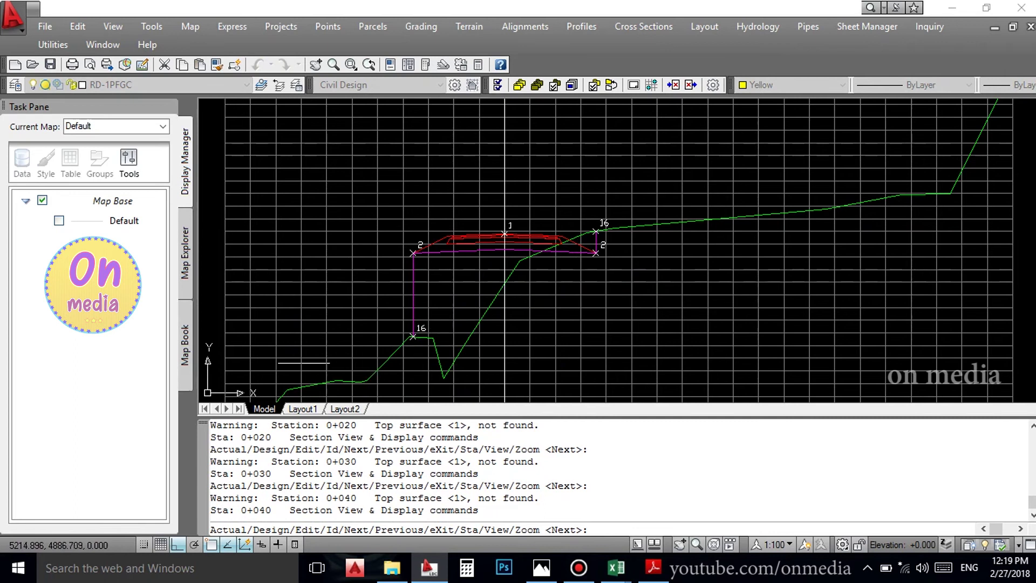
key("Return")
key("Return")
key("Return")
key("Escape")
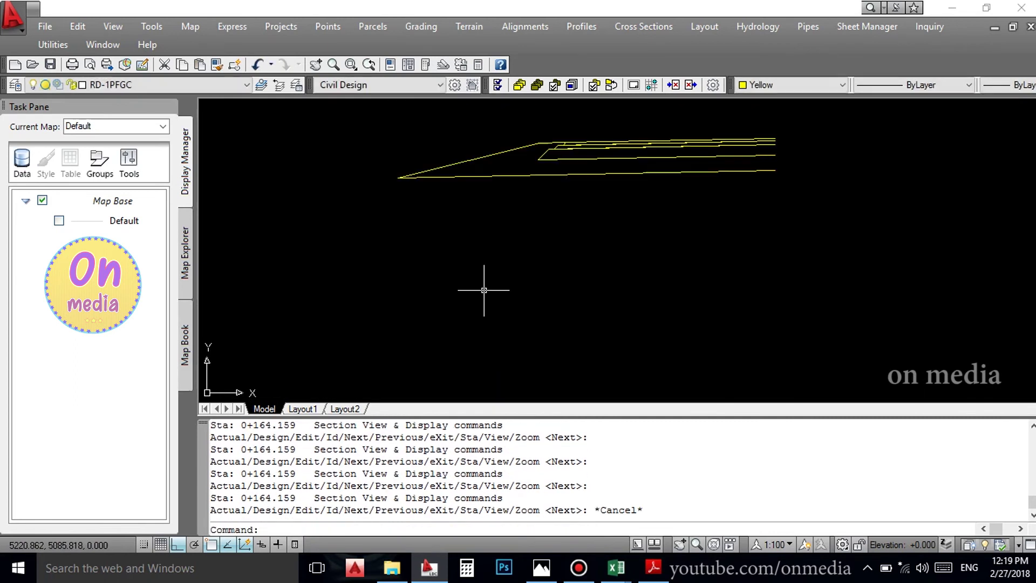
Reopen the cross sections at 0+000, advance to 0+010, and exit to plan view.
left_click(616, 32)
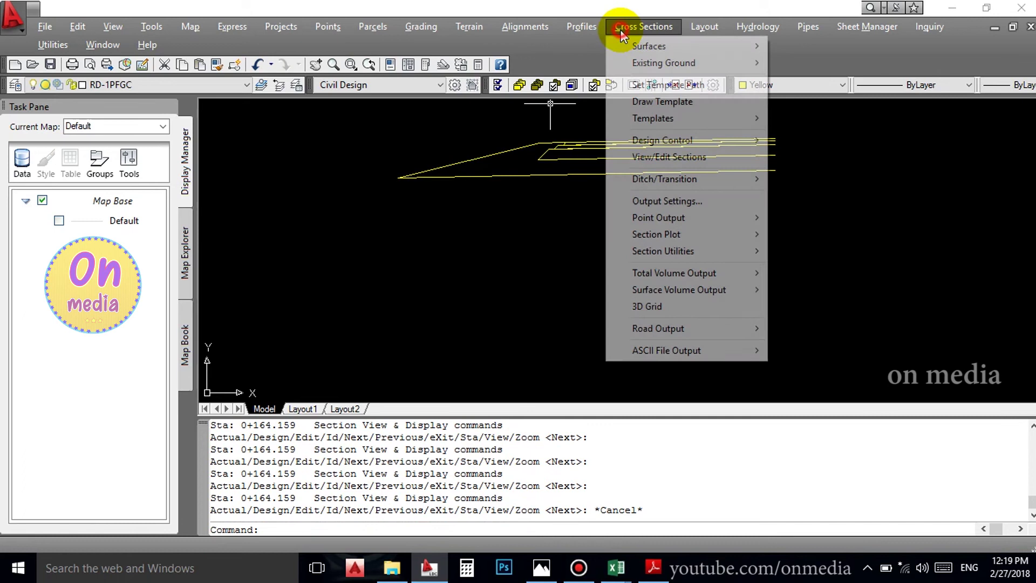
left_click(653, 156)
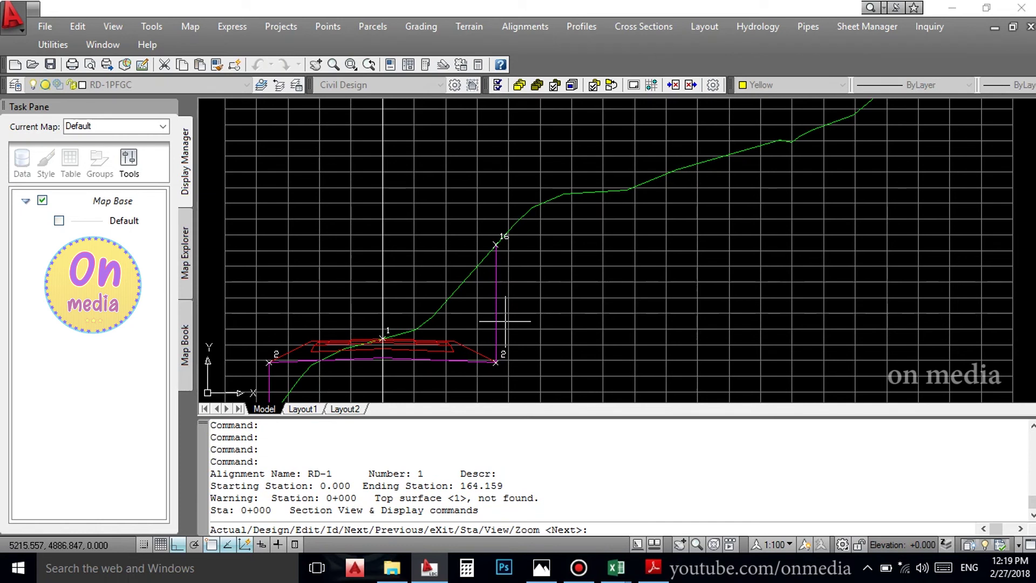
key("Return")
key("Return")
key("Return")
key("Return")
key("Escape")
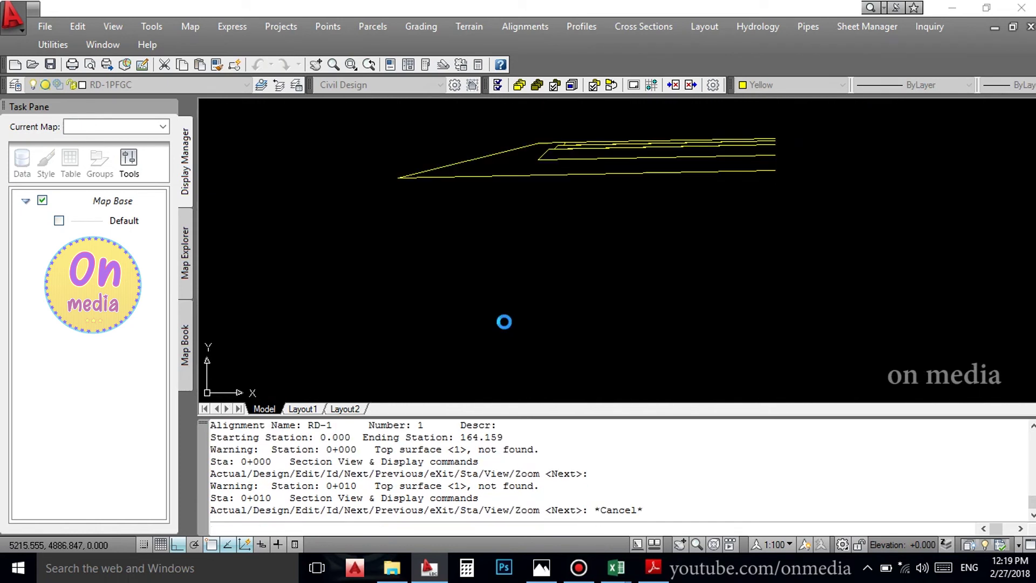
In RD-1's design control slopes, set left and right fill and cut slope types to Depth.
left_click(643, 26)
mouse_move(661, 140)
left_click(825, 195)
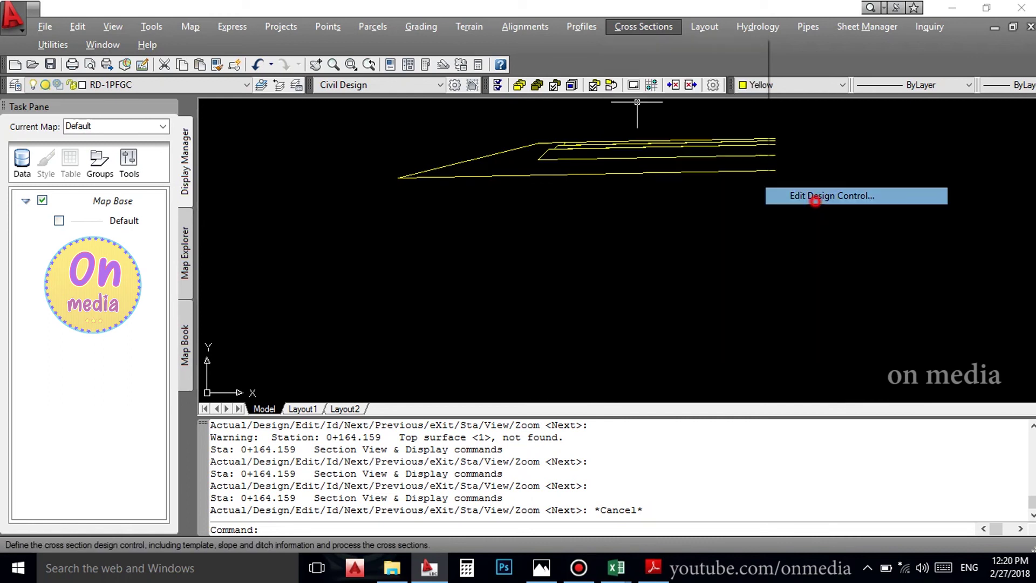
left_click(475, 284)
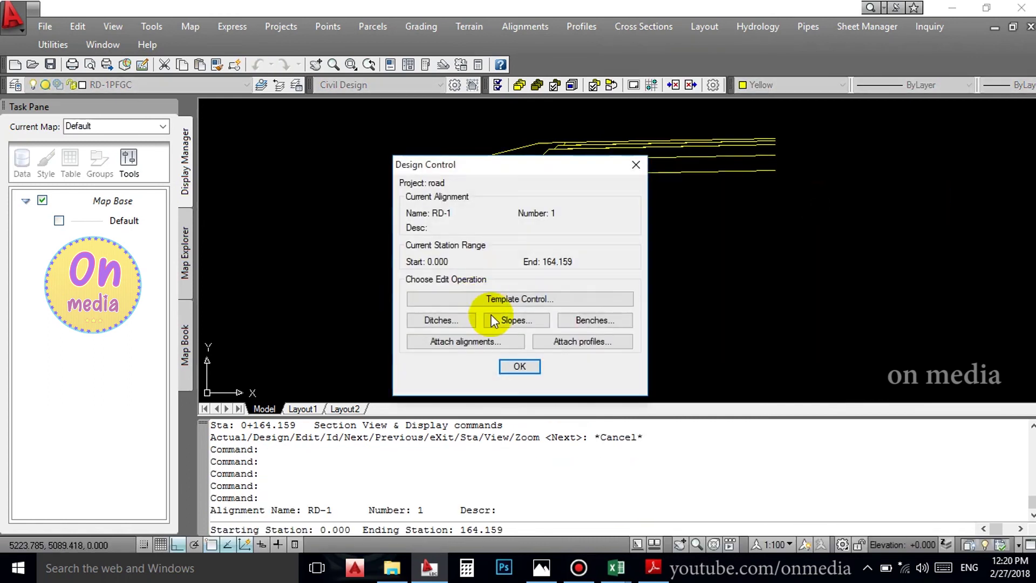
left_click(506, 321)
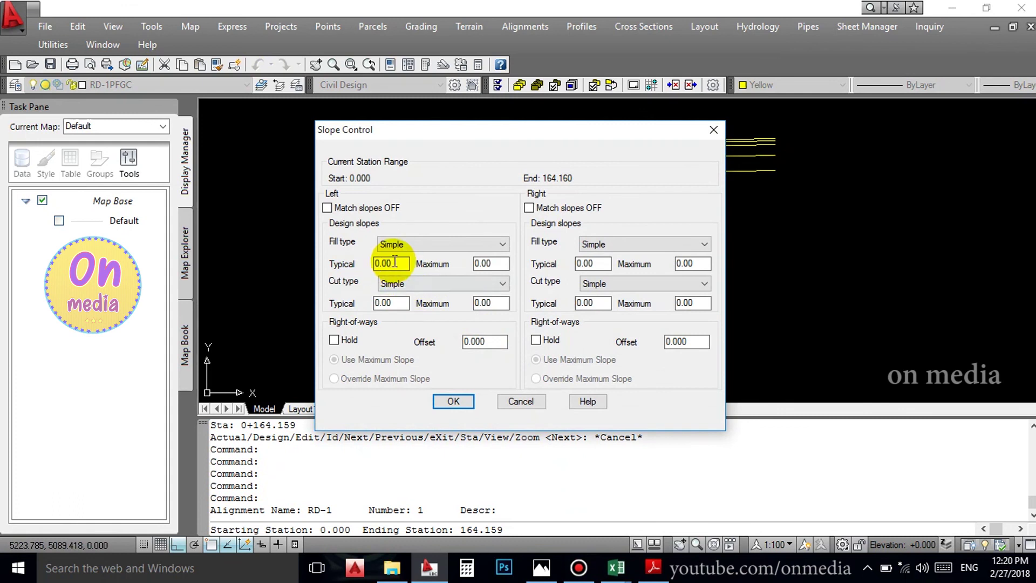
left_click(407, 247)
left_click(407, 268)
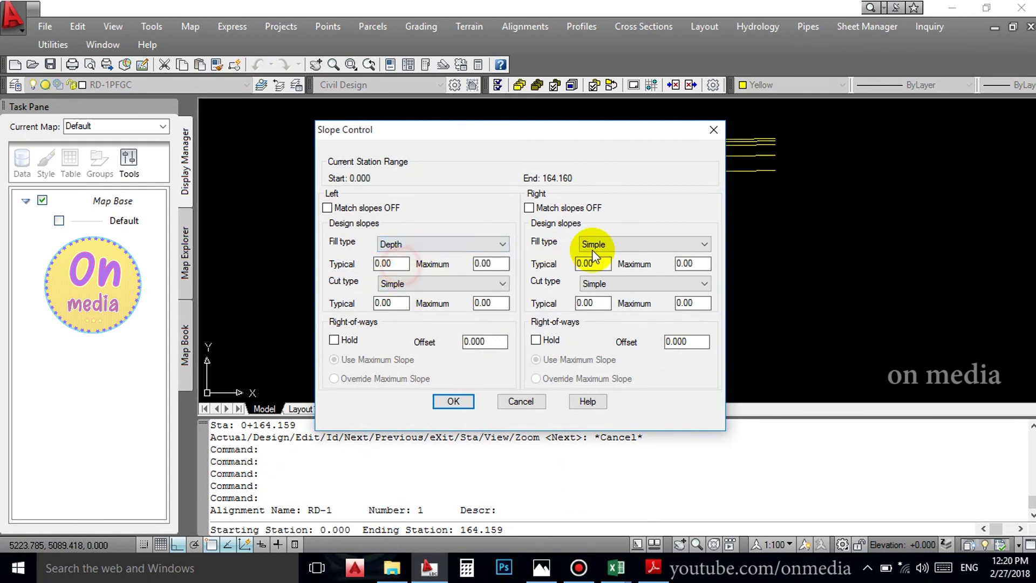
left_click(601, 243)
left_click(593, 268)
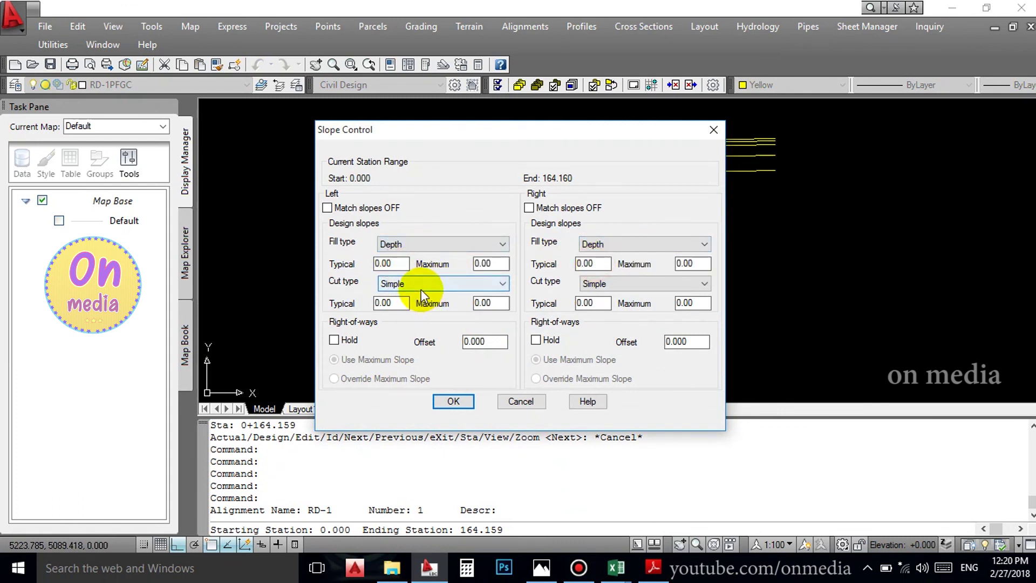
left_click(420, 286)
left_click(391, 307)
left_click(597, 283)
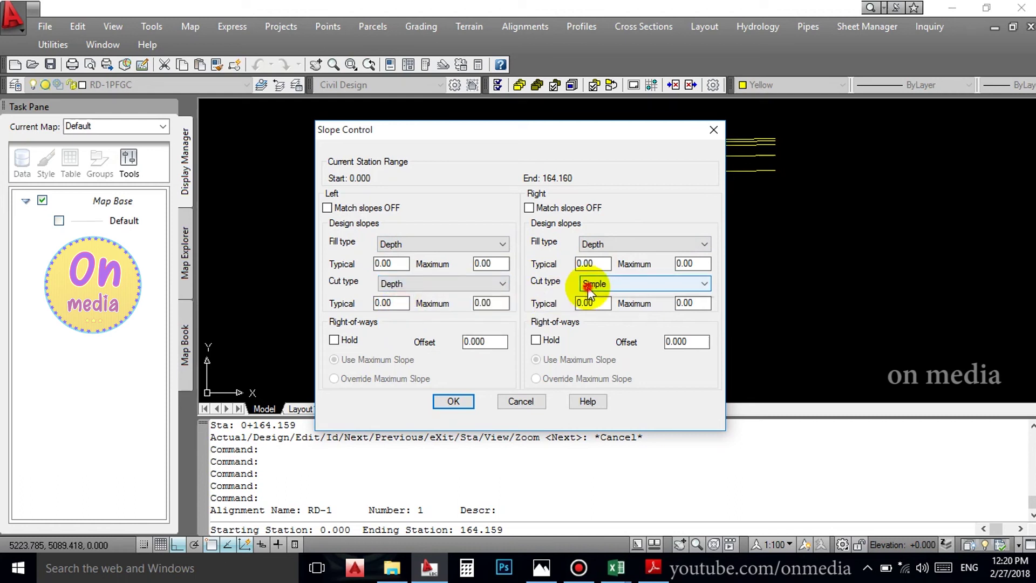
left_click(594, 305)
Set left and right cut Typical and Maximum slopes to 4.
double_click(388, 303)
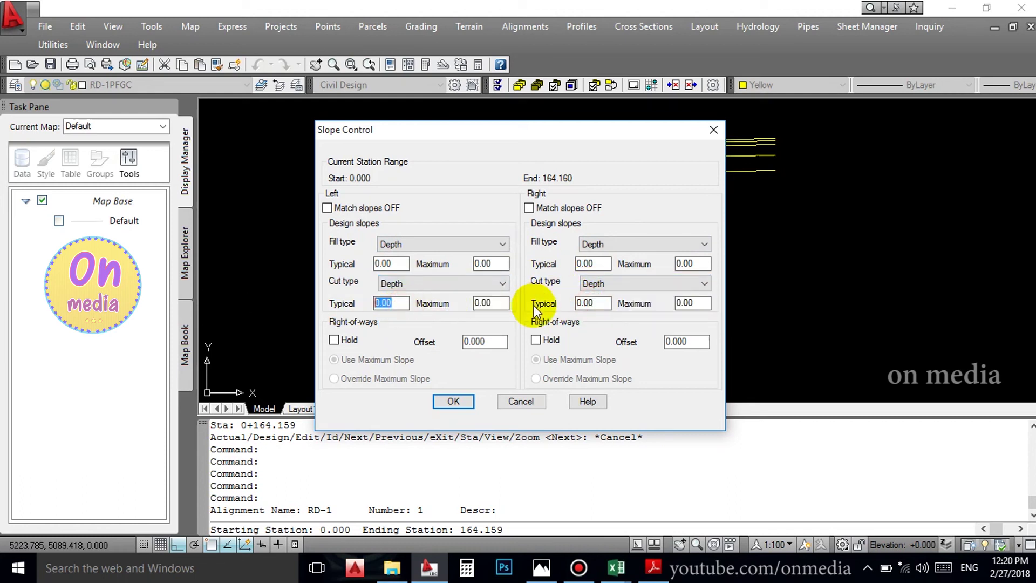
double_click(501, 303)
type("4")
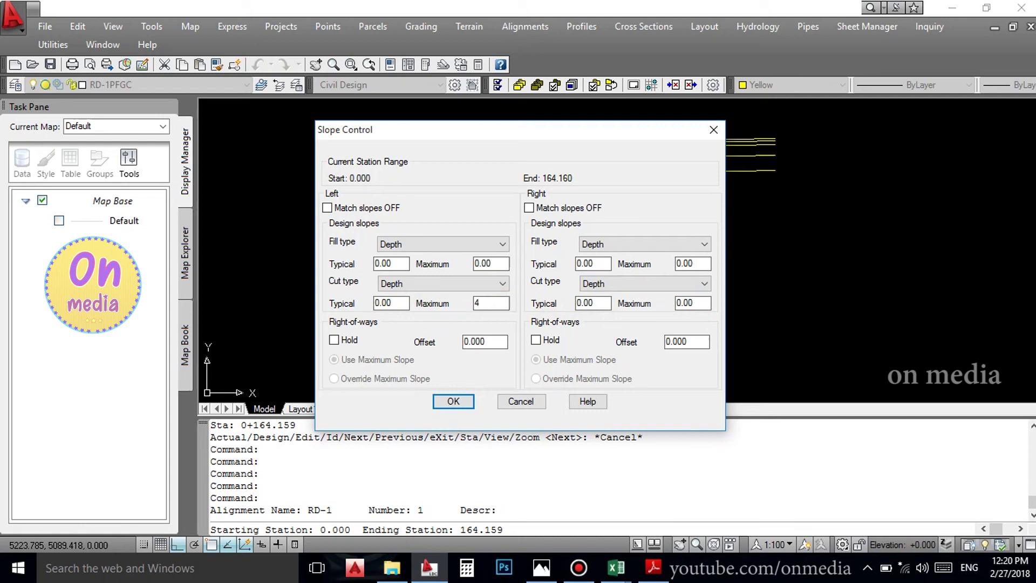
double_click(690, 303)
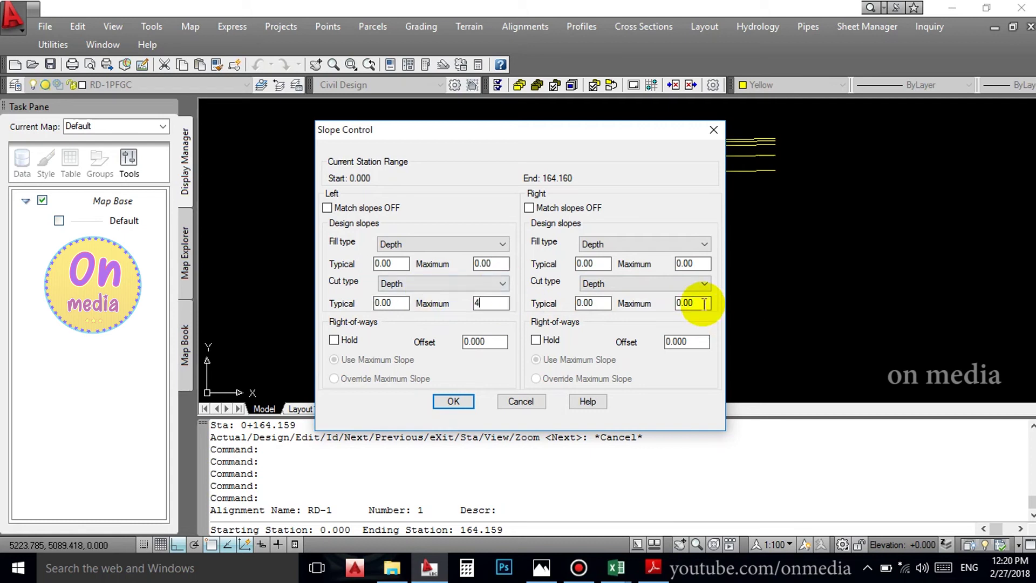
type("4")
double_click(606, 304)
type("4")
double_click(402, 303)
type("4")
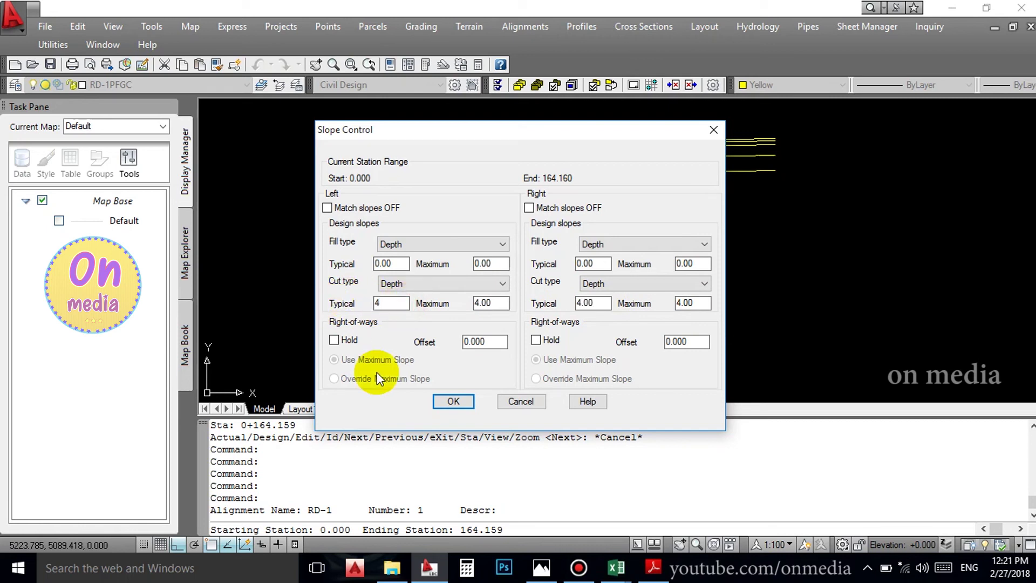
Accept the slope settings, reprocess the sections, and dismiss the pinned-slope error list.
left_click(468, 402)
left_click(533, 370)
left_click(522, 283)
left_click(544, 385)
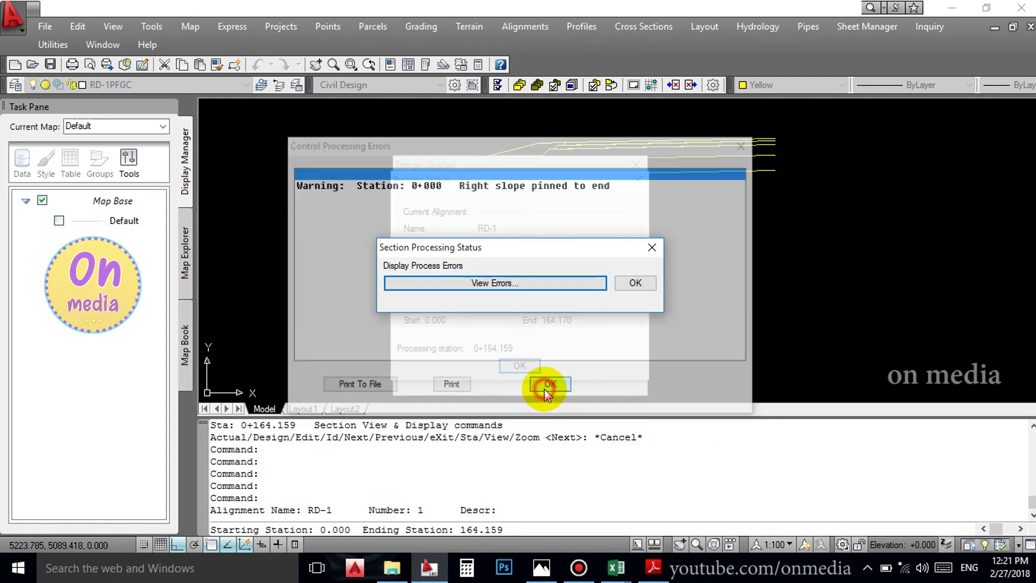
left_click(634, 283)
left_click(519, 365)
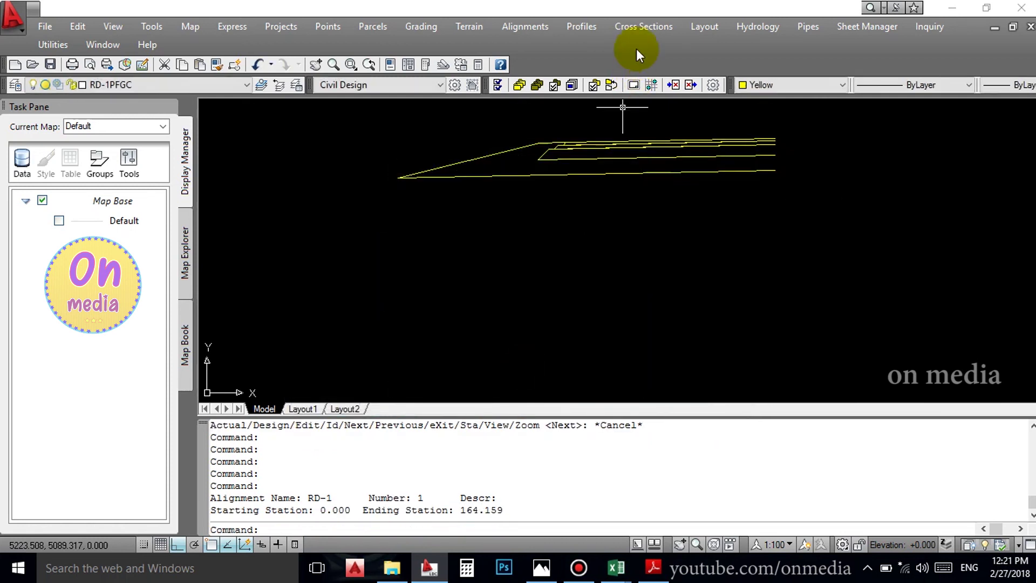
View RD-1's reprocessed sections from 0+000 onward, then exit back to the plan view.
left_click(644, 27)
left_click(658, 158)
key("Return")
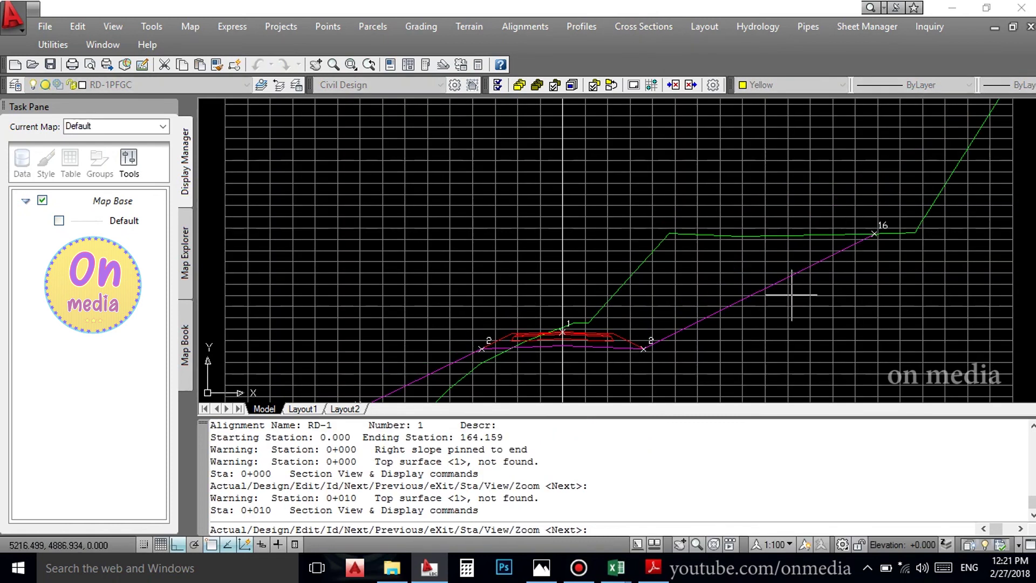
key("Return")
key("Return")
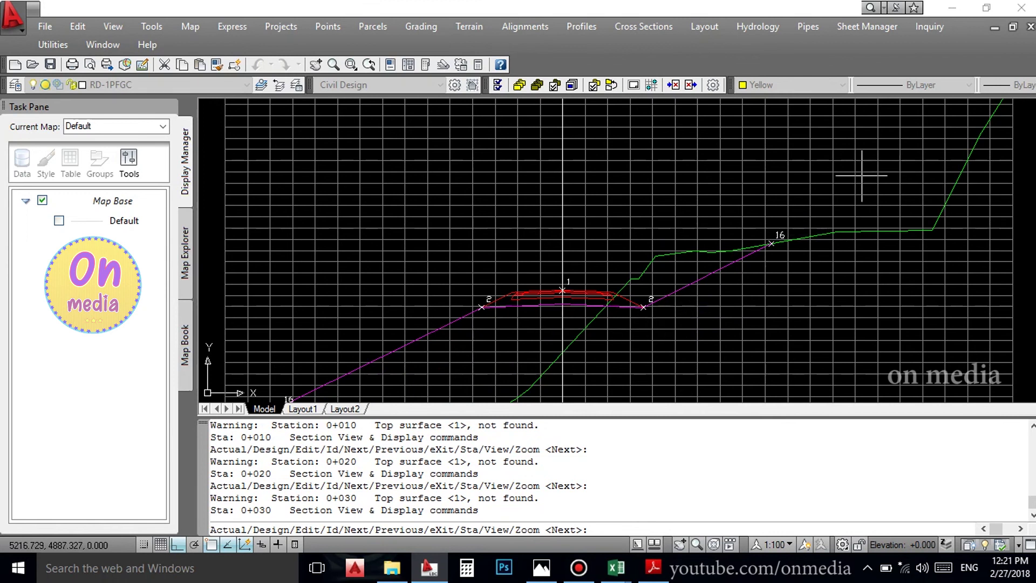
key("Escape")
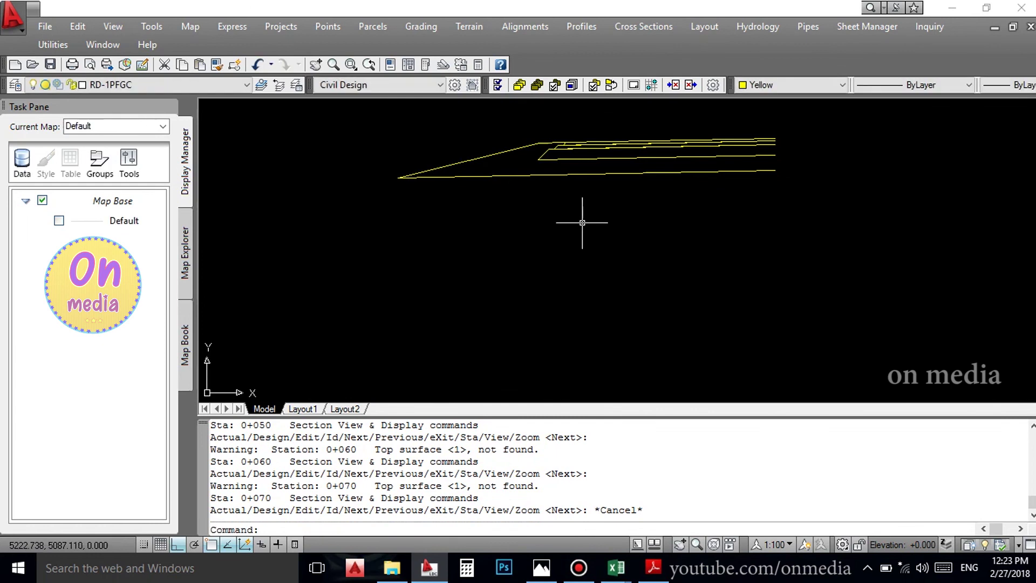
In the existing ground section editor, set station 0+000's last offset to 50.
left_click(588, 27)
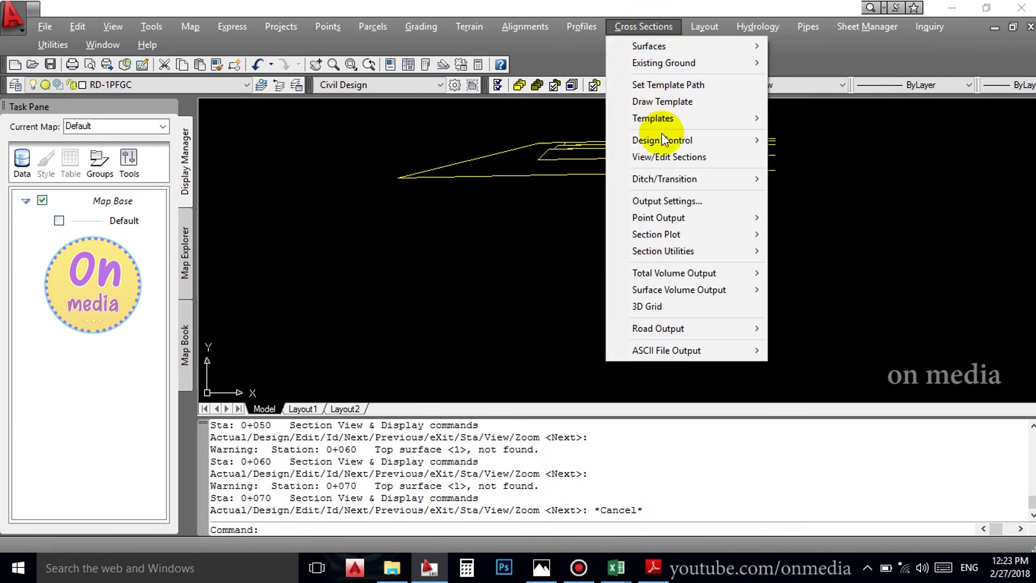
mouse_move(652, 118)
left_click(803, 102)
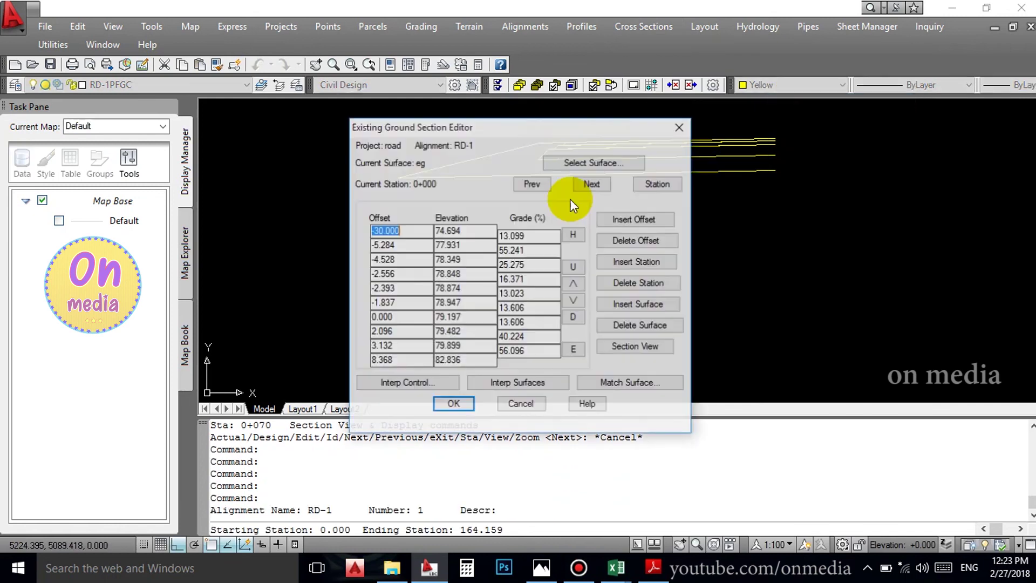
left_click(572, 352)
left_click(600, 183)
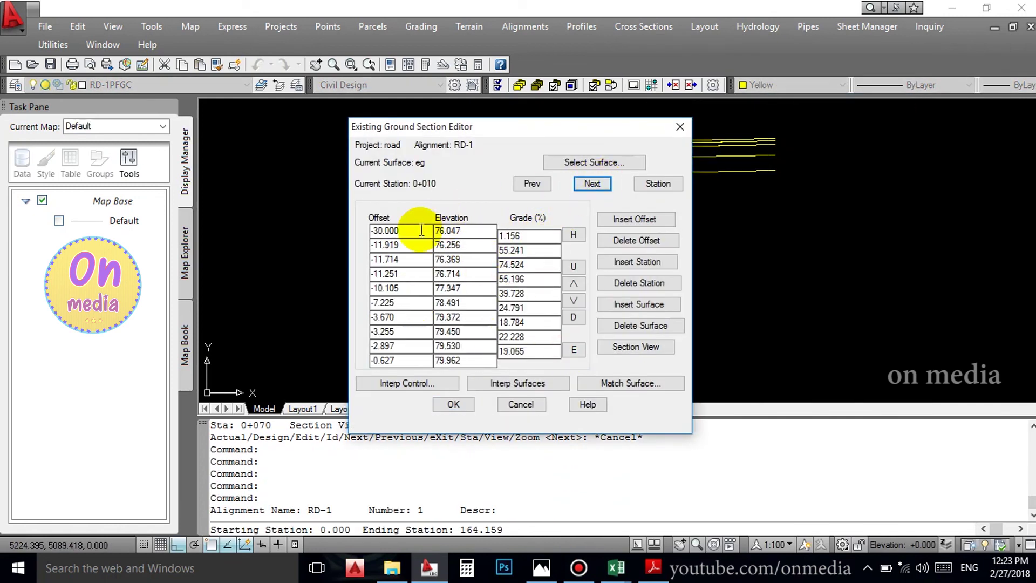
left_click(530, 184)
left_click(408, 231)
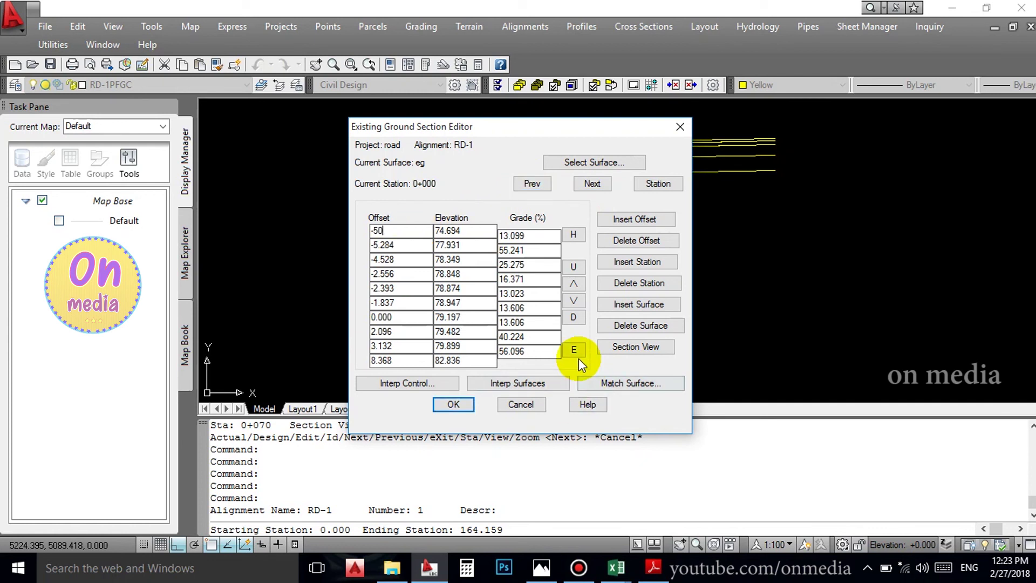
left_click(573, 349)
left_click(402, 288)
type("50")
Set first offset -50 and last offset 50 at stations 0+010 and 0+040.
left_click(591, 184)
left_click(410, 231)
type("-50")
left_click(574, 350)
left_click(404, 288)
type("50")
left_click(592, 184)
left_click(591, 184)
left_click(402, 231)
type("-50")
left_click(573, 350)
left_click(405, 288)
type("50")
Set station 0+050's first offset to -50, apply the edits, and dismiss the projection warning.
left_click(599, 185)
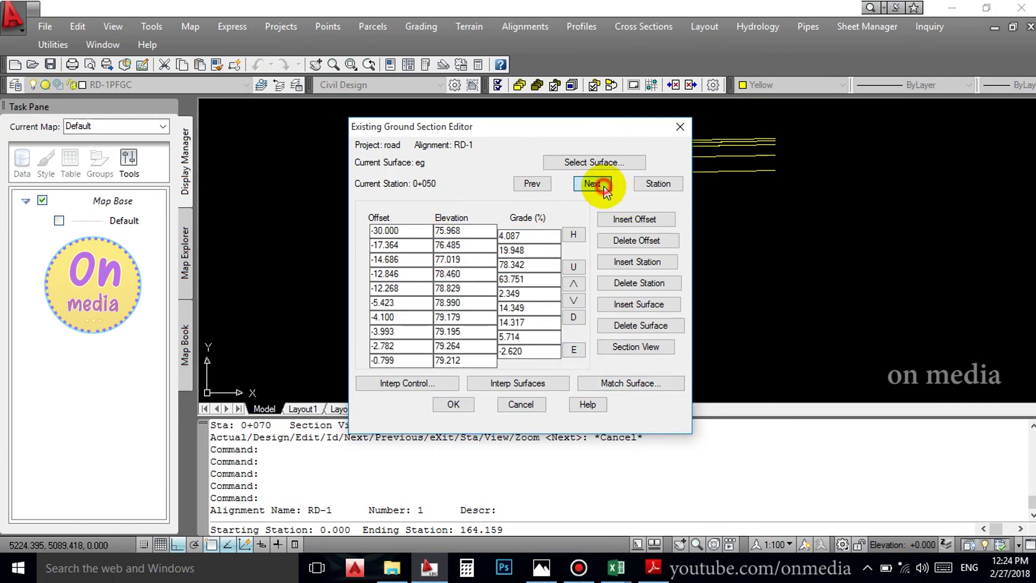
left_click(392, 231)
type("-50")
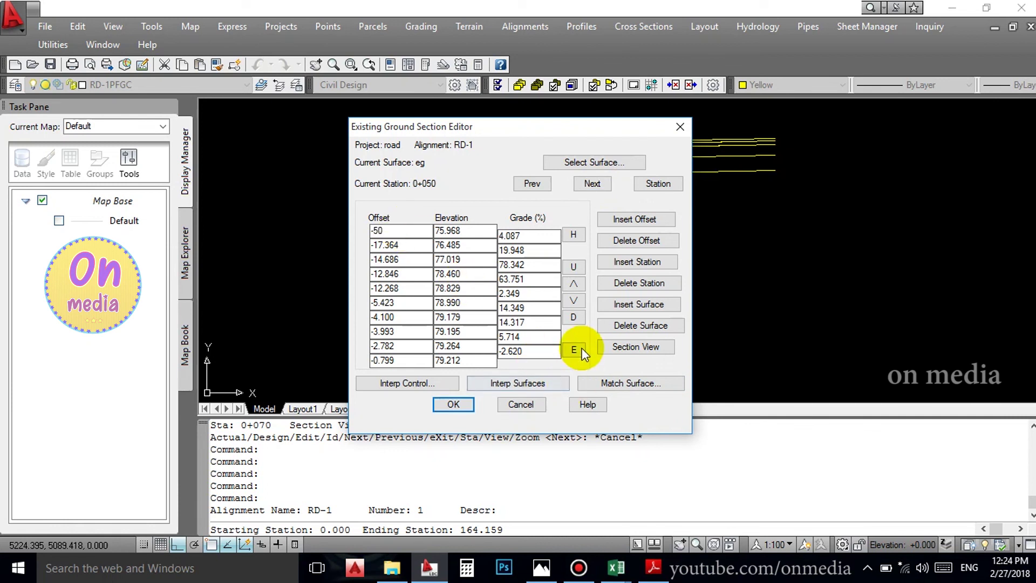
left_click(573, 350)
type("50")
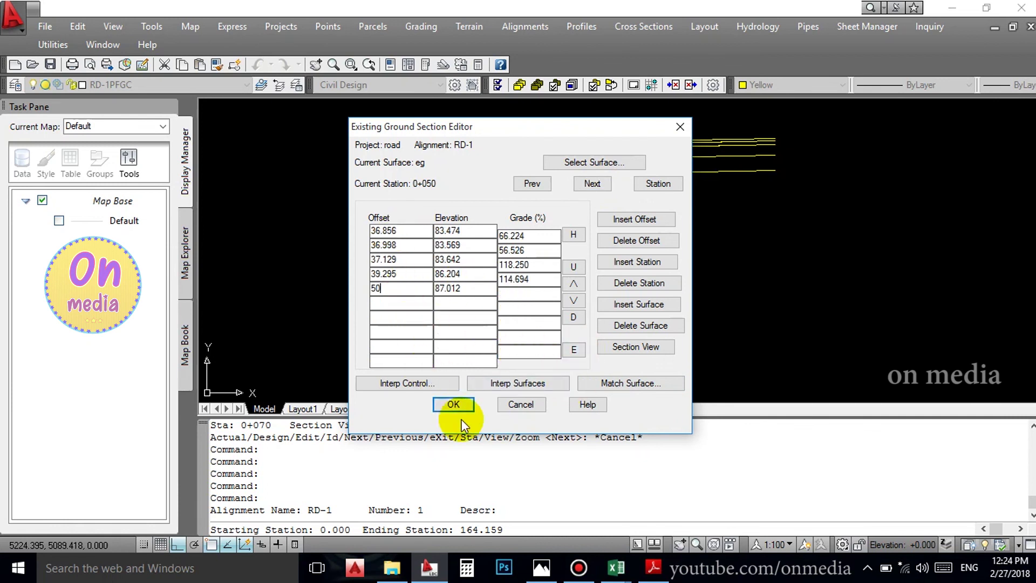
left_click(453, 404)
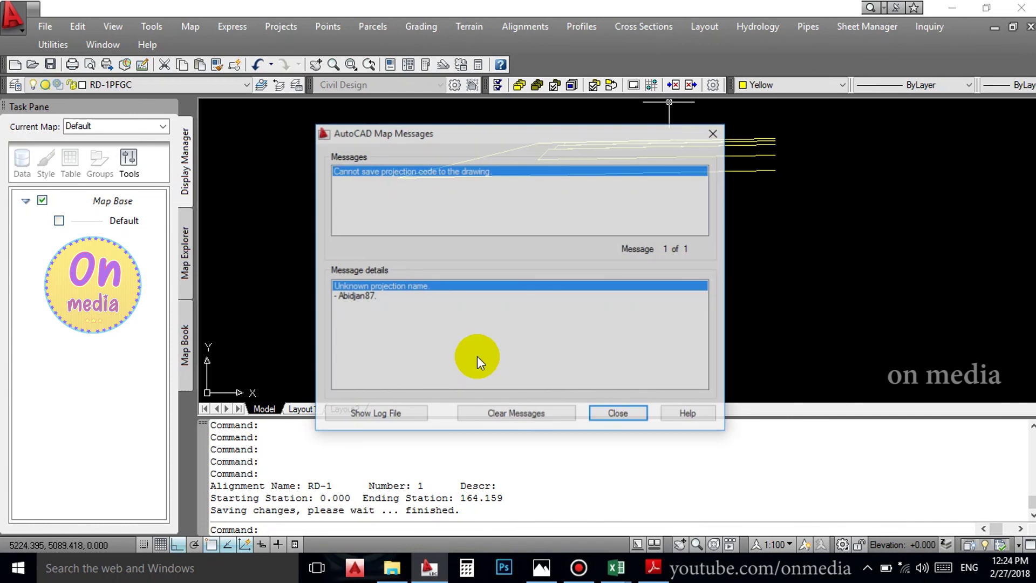
left_click(600, 416)
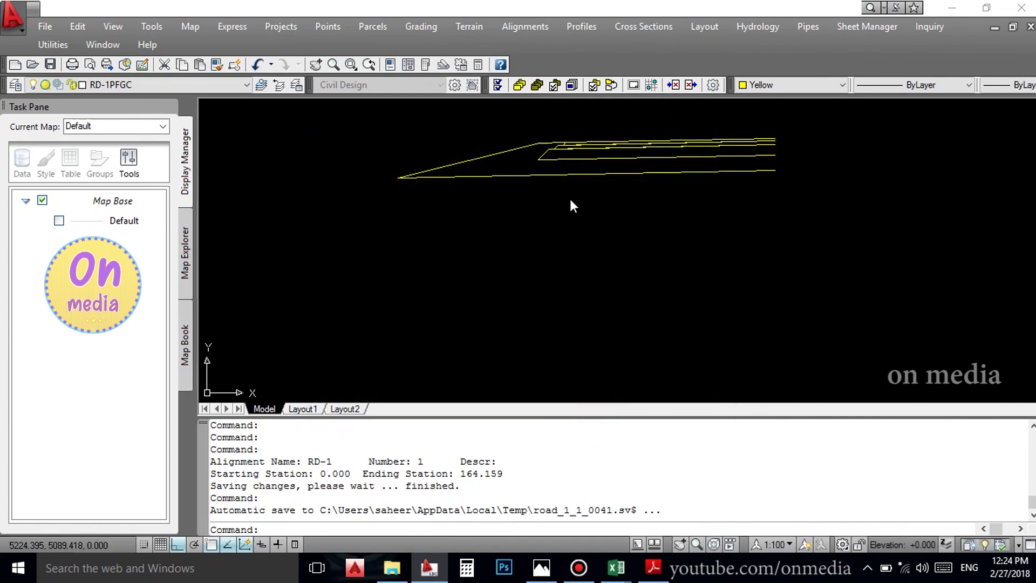
Step RD-1's widened sections through to station 0+164.159, exit the viewer, and save.
left_click(646, 28)
left_click(659, 155)
key("Return")
key("Return")
key("Return")
key("Return")
key("Return")
key("Return")
key("Return")
key("Return")
key("Return")
key("Return")
key("Return")
key("Return")
key("Return")
key("Return")
key("Return")
key("Return")
key("Return")
key("Return")
key("Return")
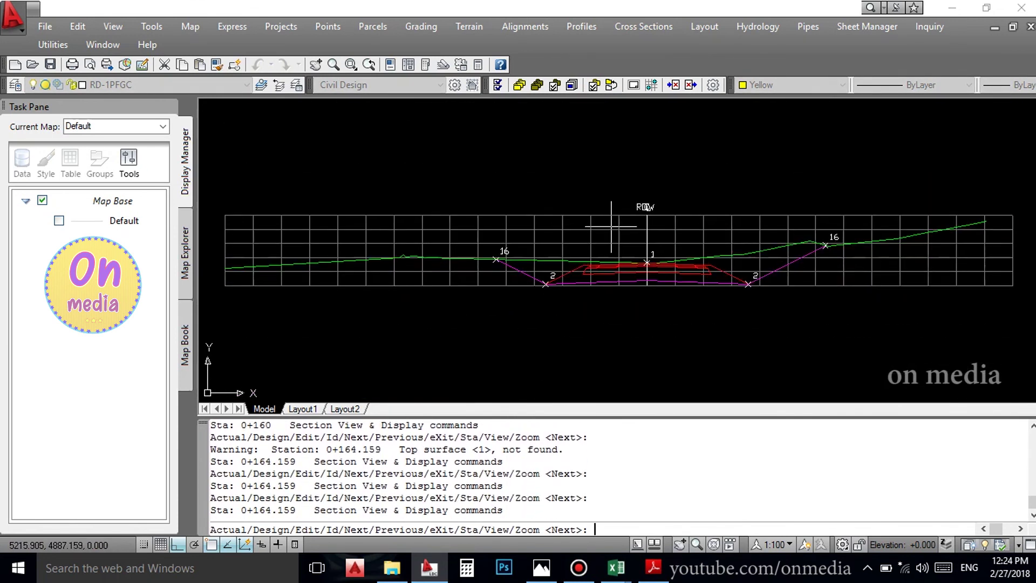
key("Escape")
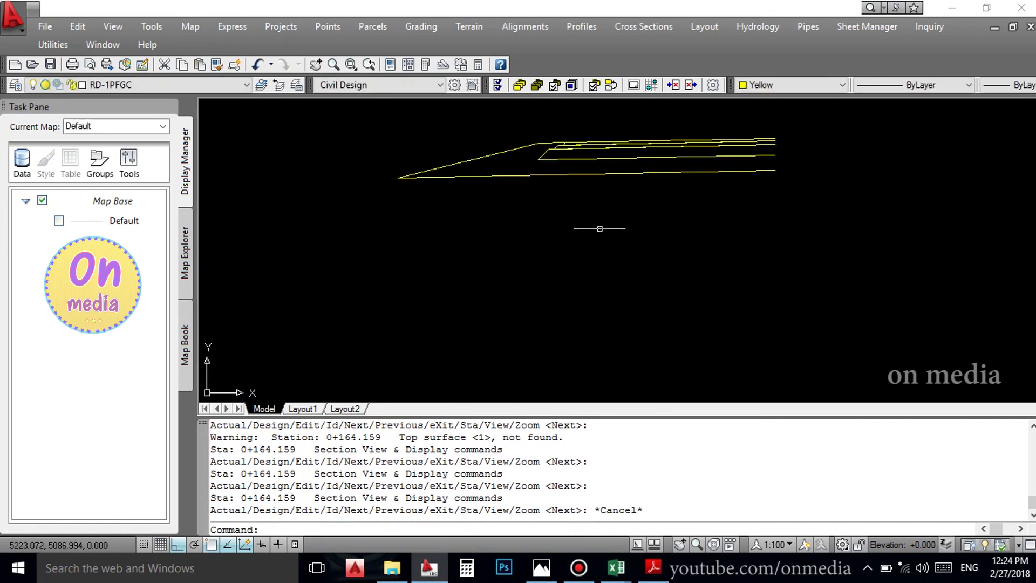
left_click(50, 64)
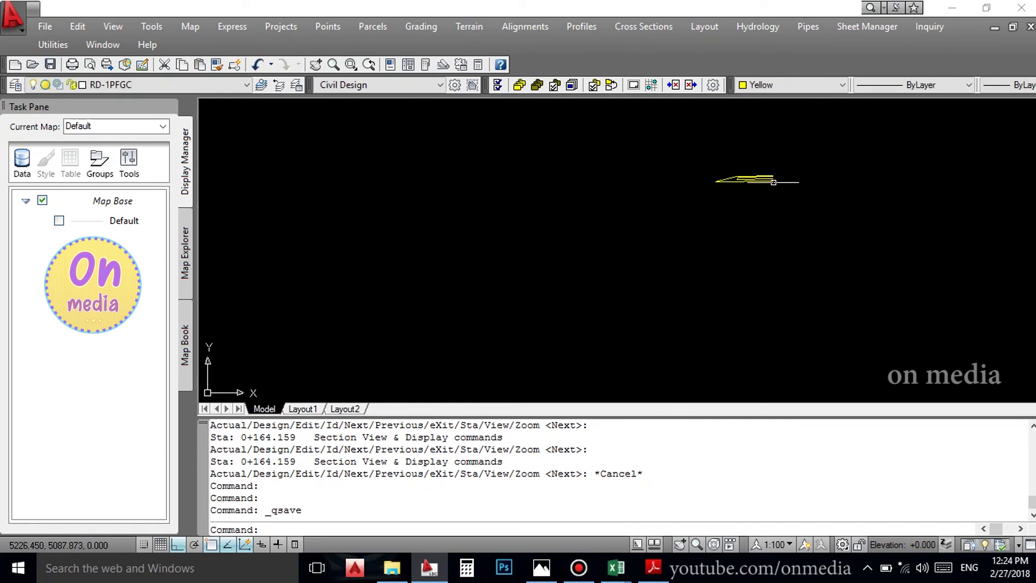
Browse the Cross Sections point output options, then zoom out to the plotted section drawing.
scroll(558, 183, "up", 5)
scroll(426, 277, "up", 5)
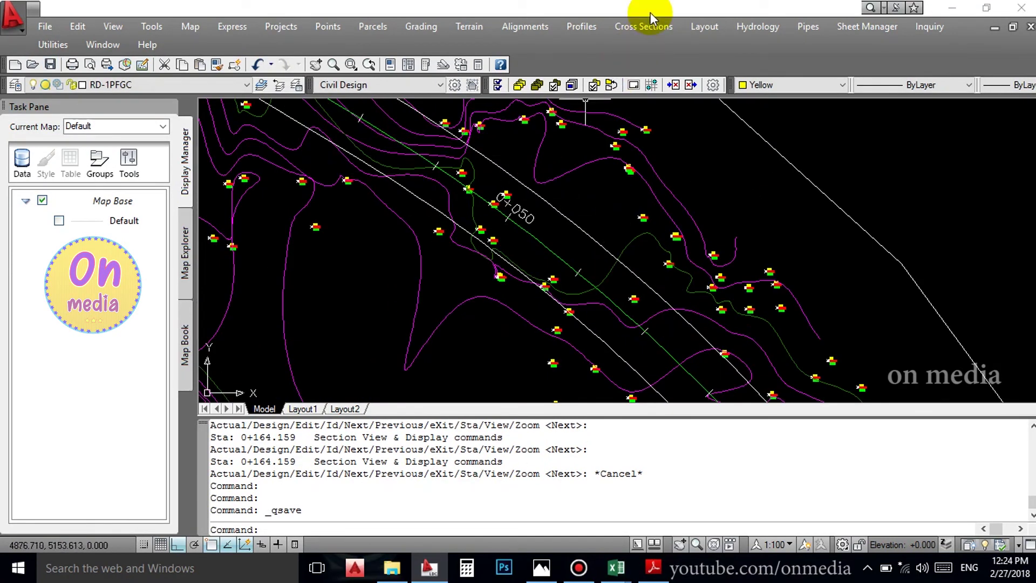
left_click(648, 26)
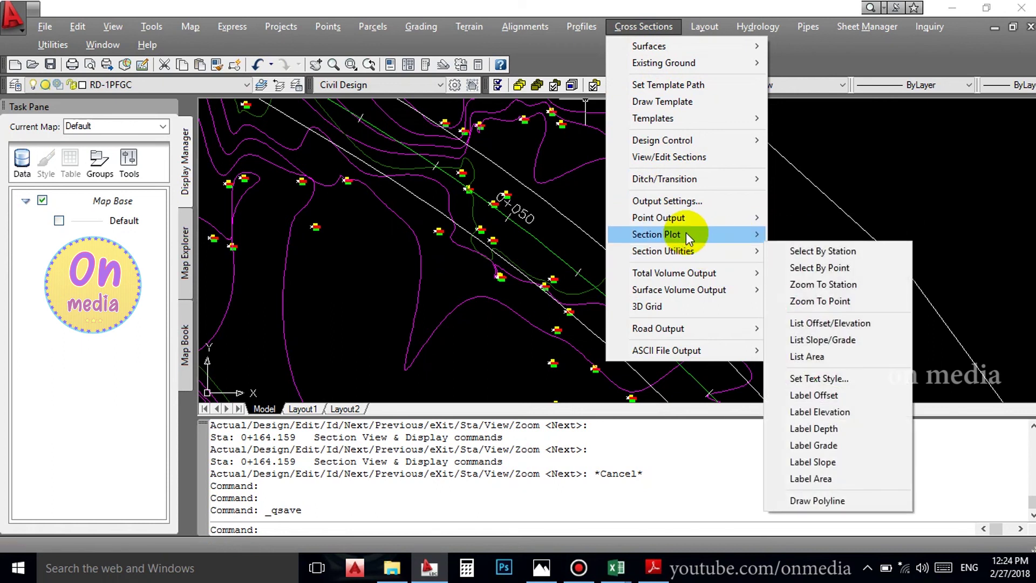
mouse_move(659, 218)
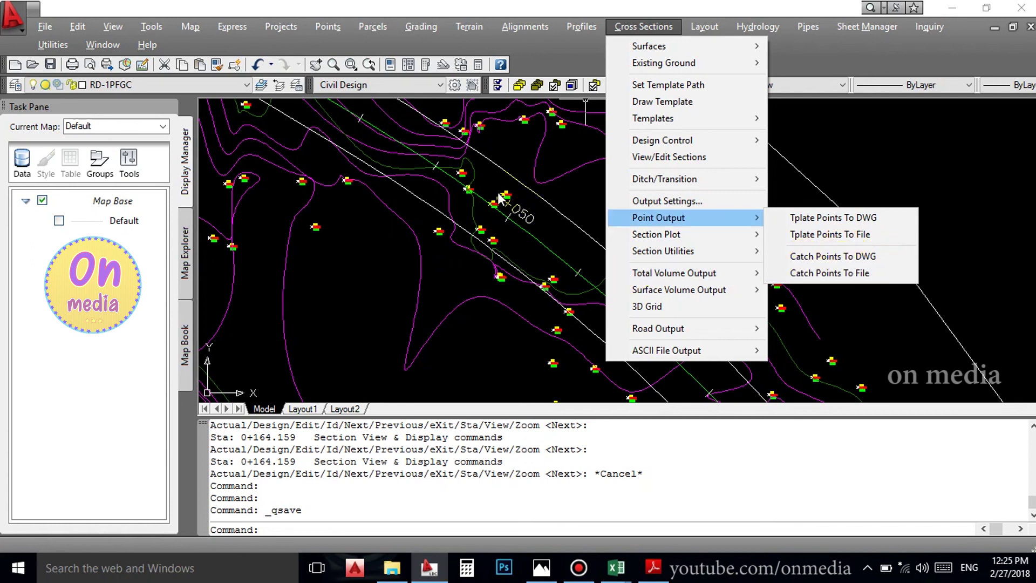
left_click(649, 218)
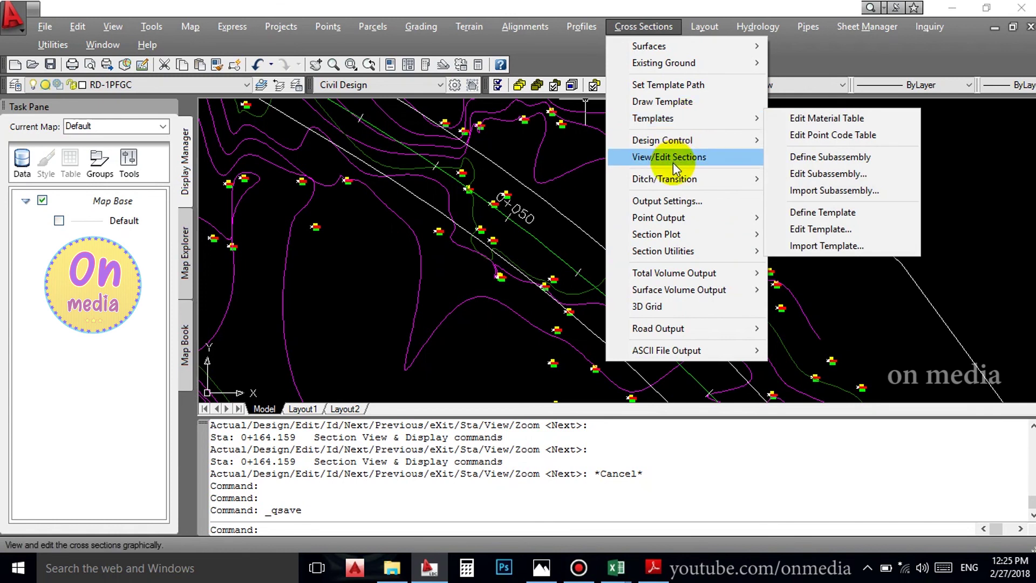
mouse_move(664, 179)
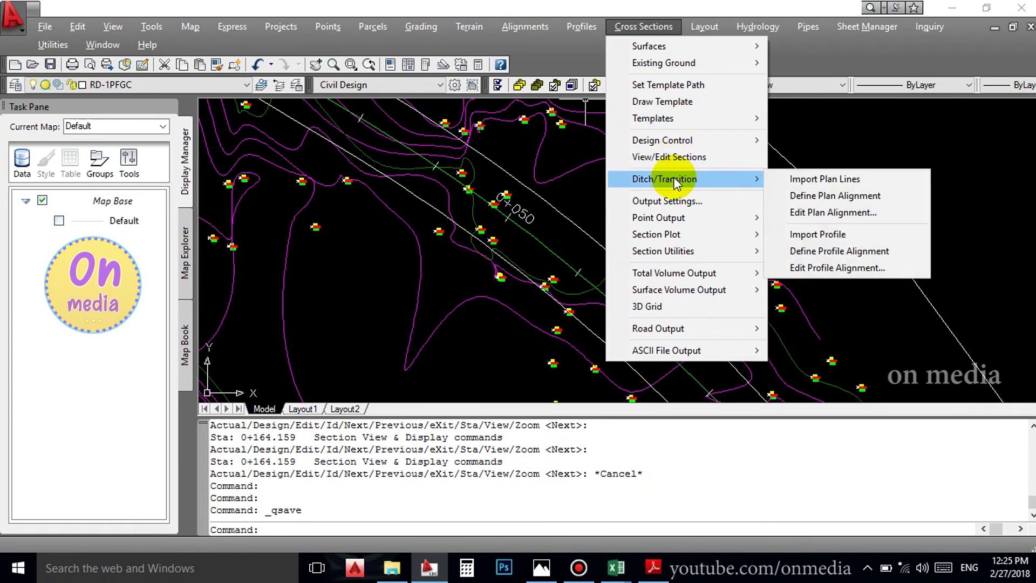
left_click(674, 249)
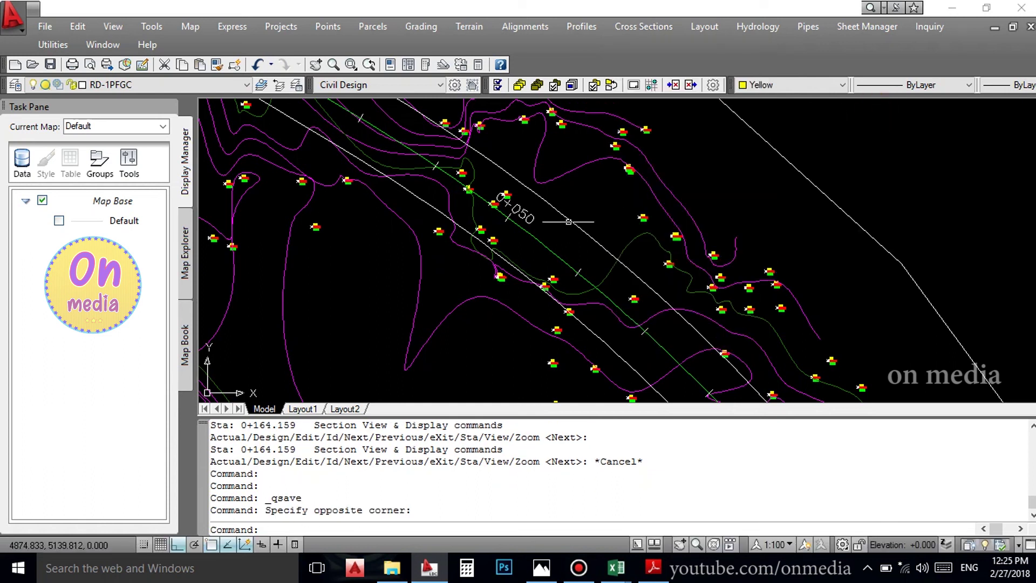
scroll(674, 249, "down", 10)
scroll(673, 249, "up", 2)
scroll(601, 237, "up", 3)
scroll(601, 238, "up", 3)
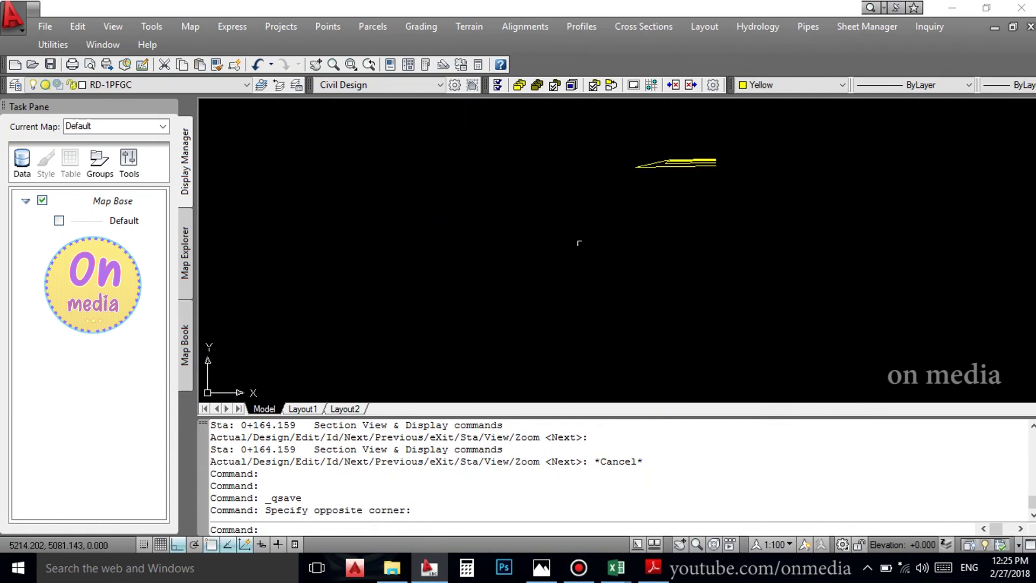
scroll(714, 140, "up", 3)
scroll(423, 270, "down", 5)
scroll(423, 271, "down", 5)
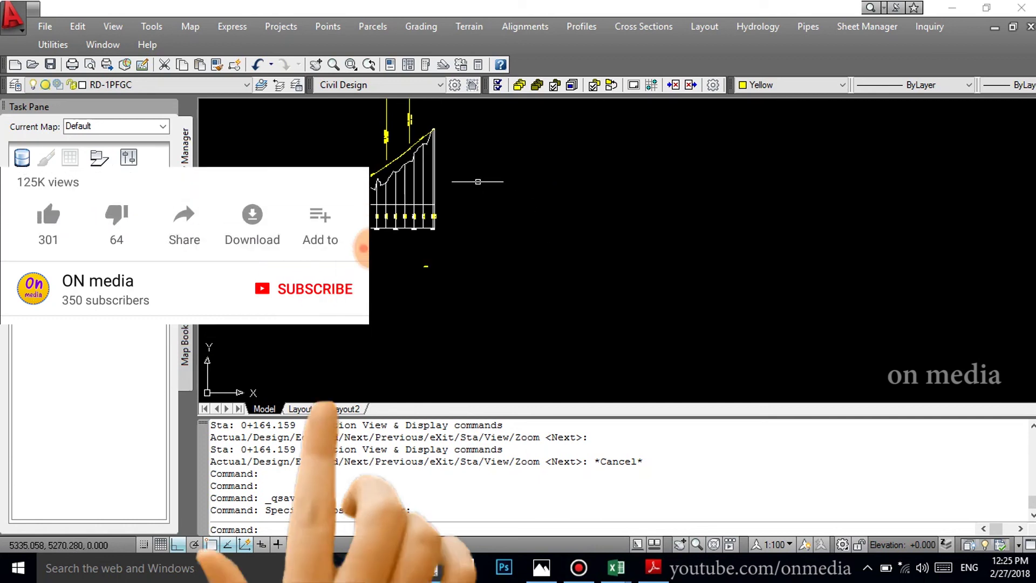
Zoom and pan up to show the labels above the plotted RD-1 cross section.
scroll(543, 217, "up", 3)
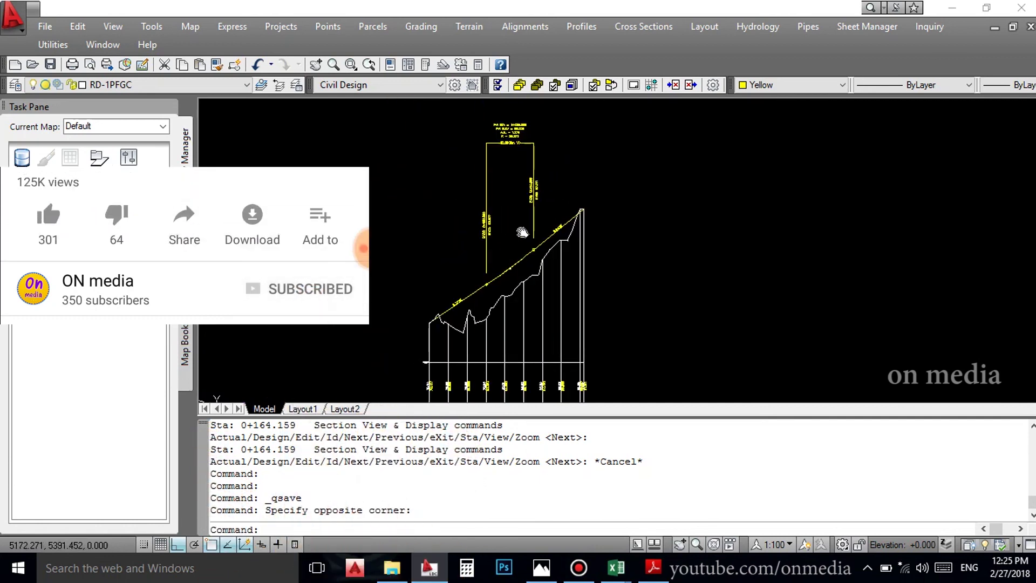
middle_click_drag(516, 134, 531, 228)
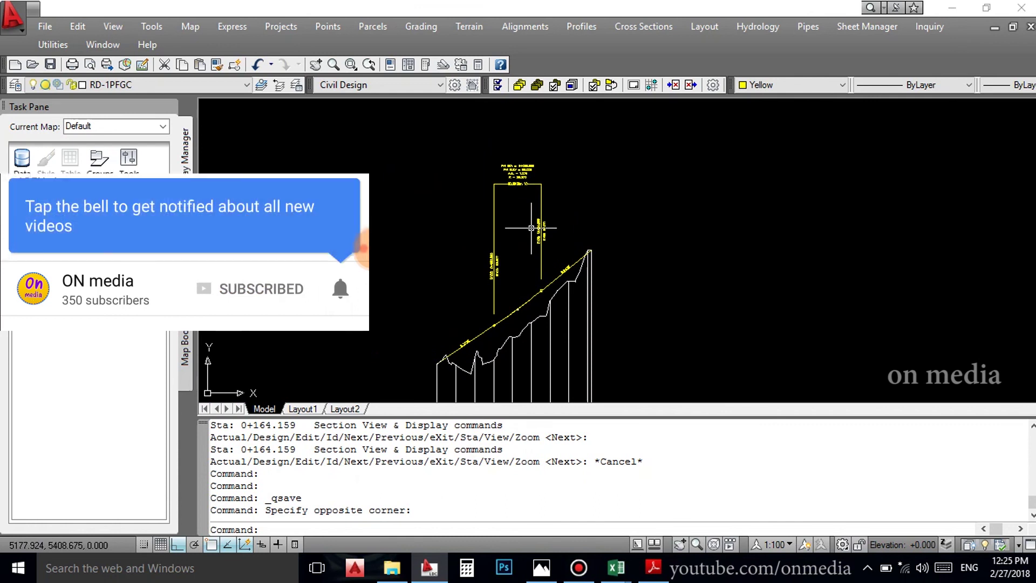